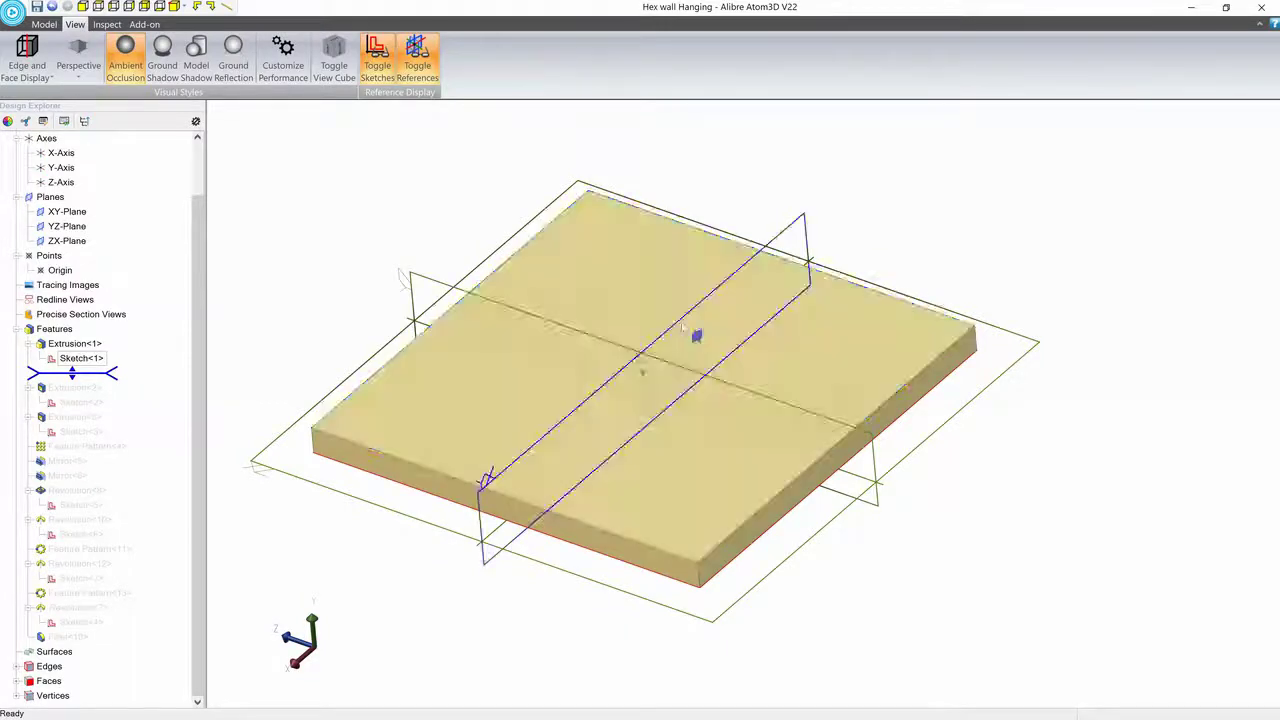
# - Roll the feature history forward past Extrusion<2> so that the square plate is cut to a round disc
pyautogui.moveTo(749, 339); pyautogui.dragTo(748, 345, button='middle')
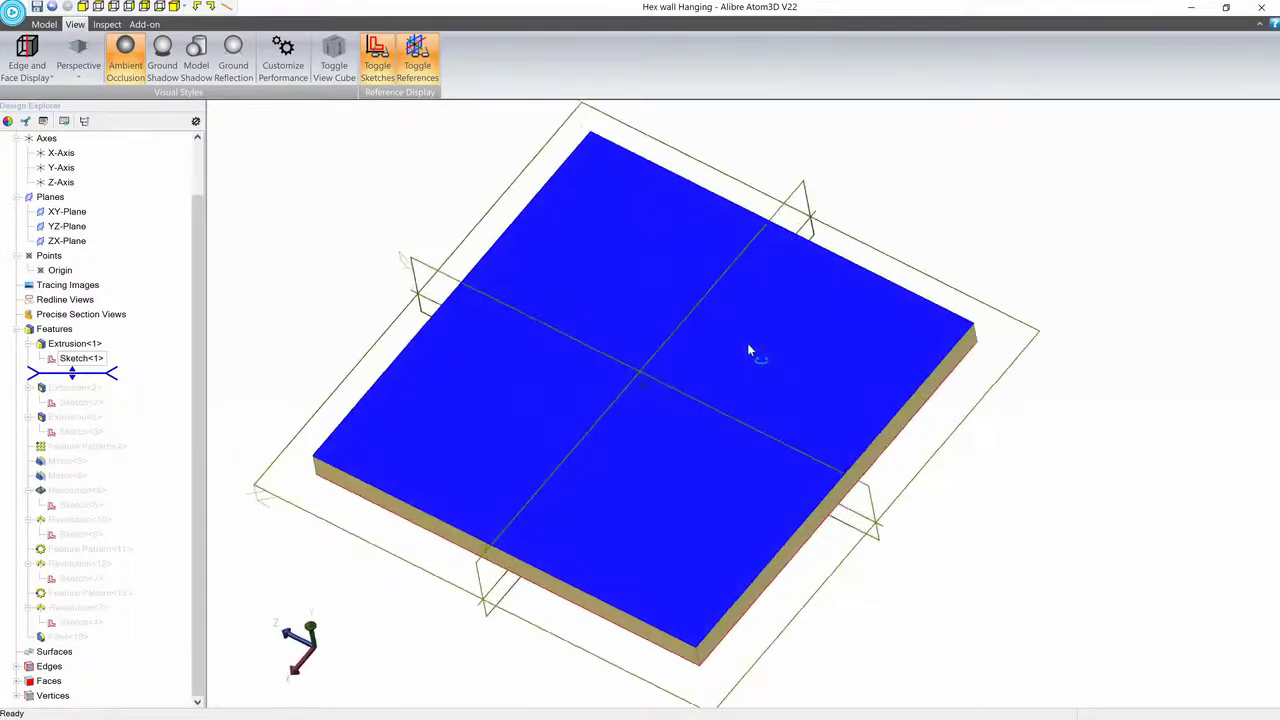
pyautogui.moveTo(102, 381); pyautogui.dragTo(105, 391)
pyautogui.moveTo(545, 361); pyautogui.dragTo(541, 367, button='middle')
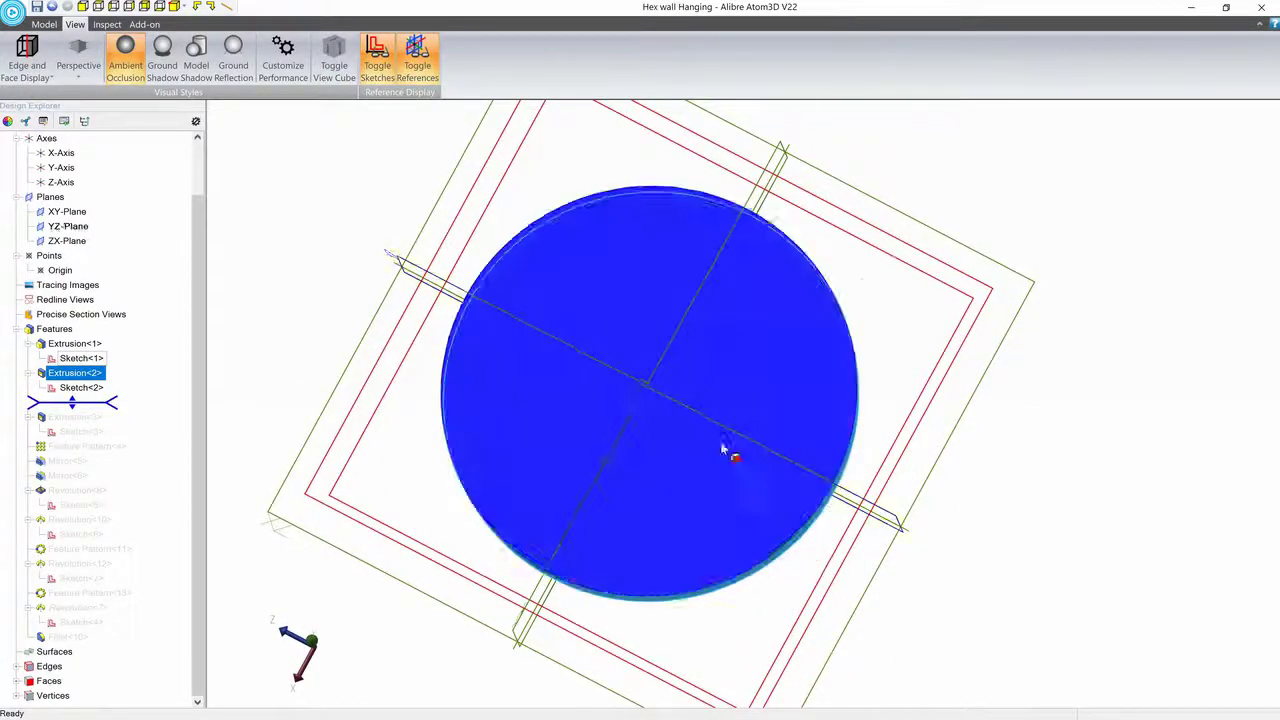
pyautogui.moveTo(721, 442); pyautogui.dragTo(738, 380, button='middle')
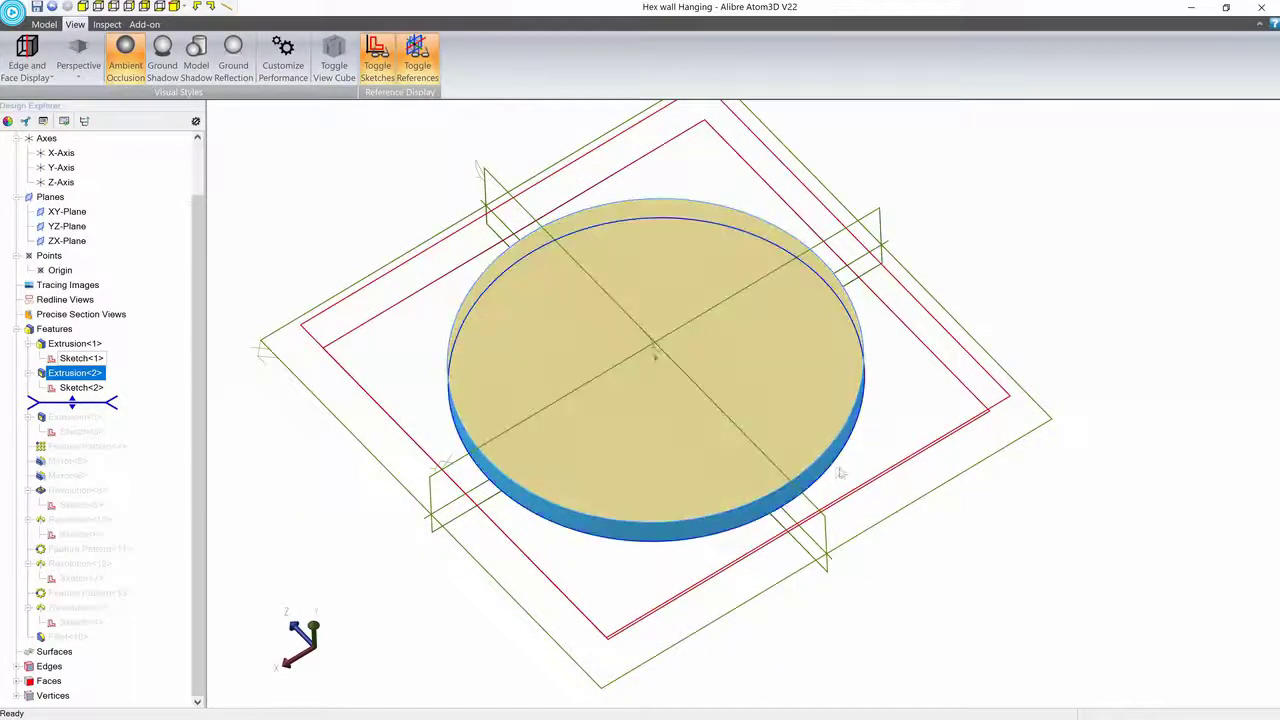
pyautogui.click(888, 422)
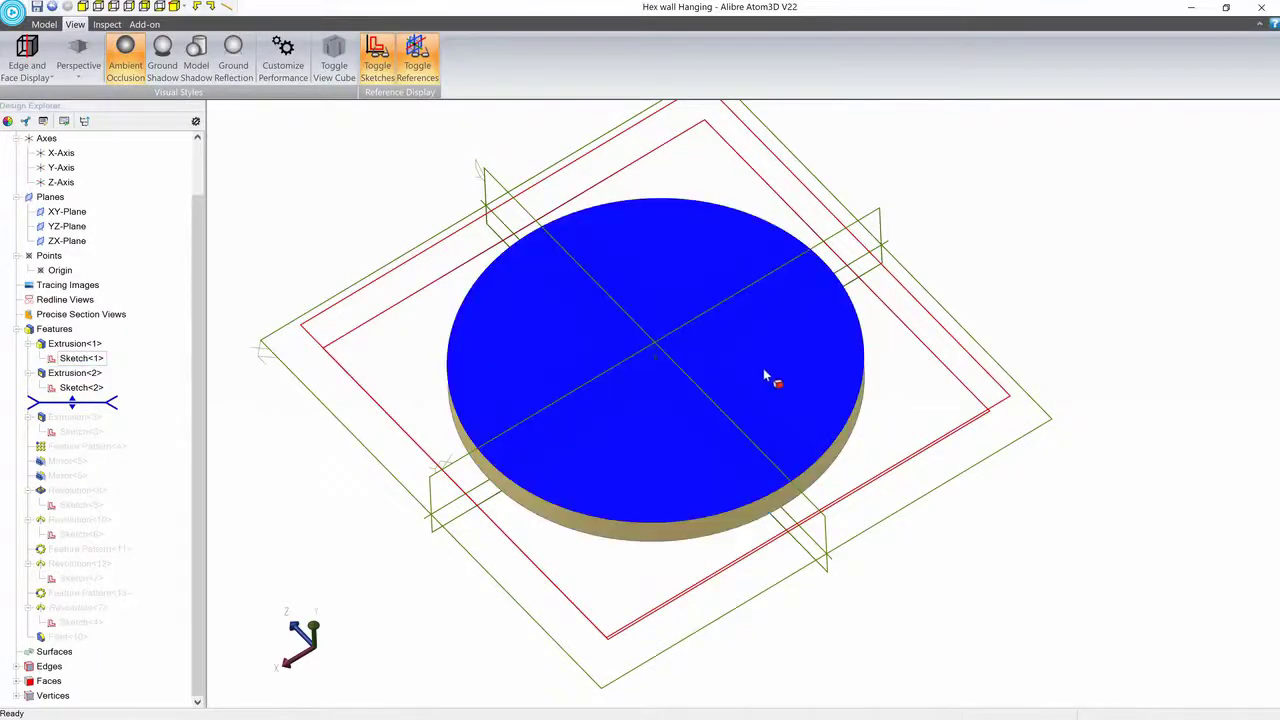
# - Open Sketch<2> to examine the circle and its offset from the plate edge, and close the sketch
pyautogui.rightClick(82, 388)
pyautogui.click(108, 397)
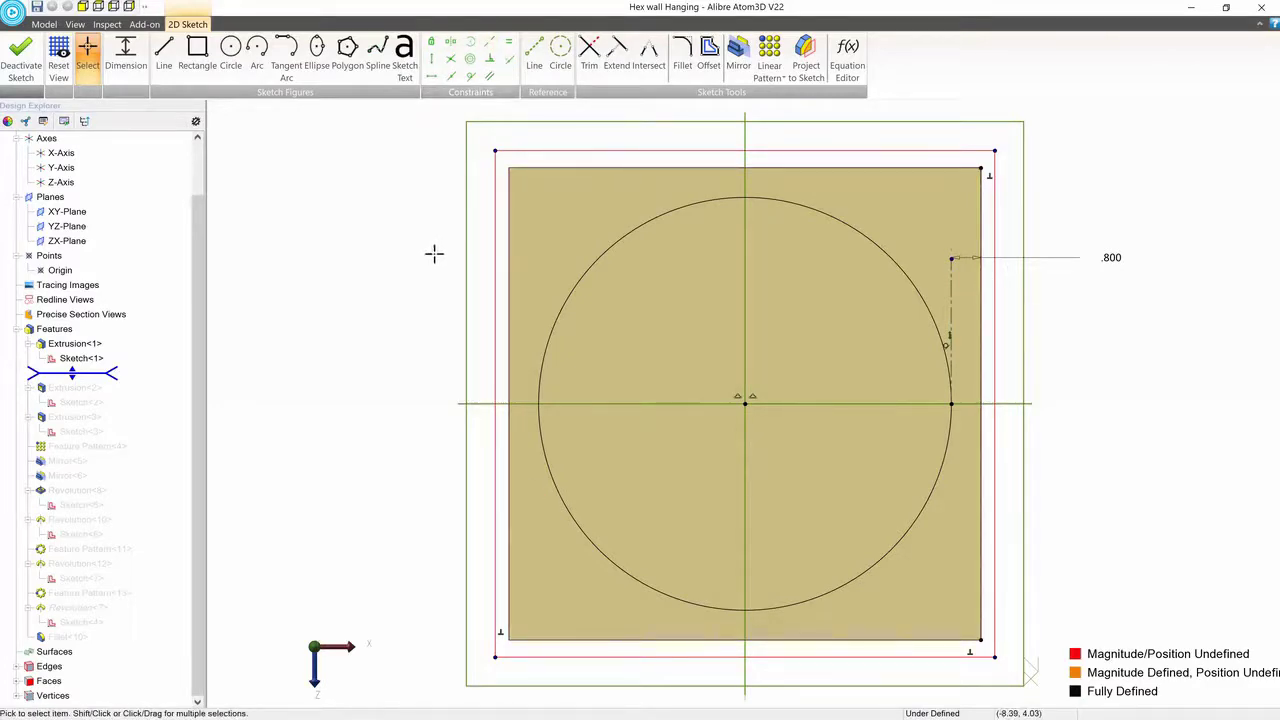
pyautogui.moveTo(434, 254); pyautogui.dragTo(446, 241, button='middle')
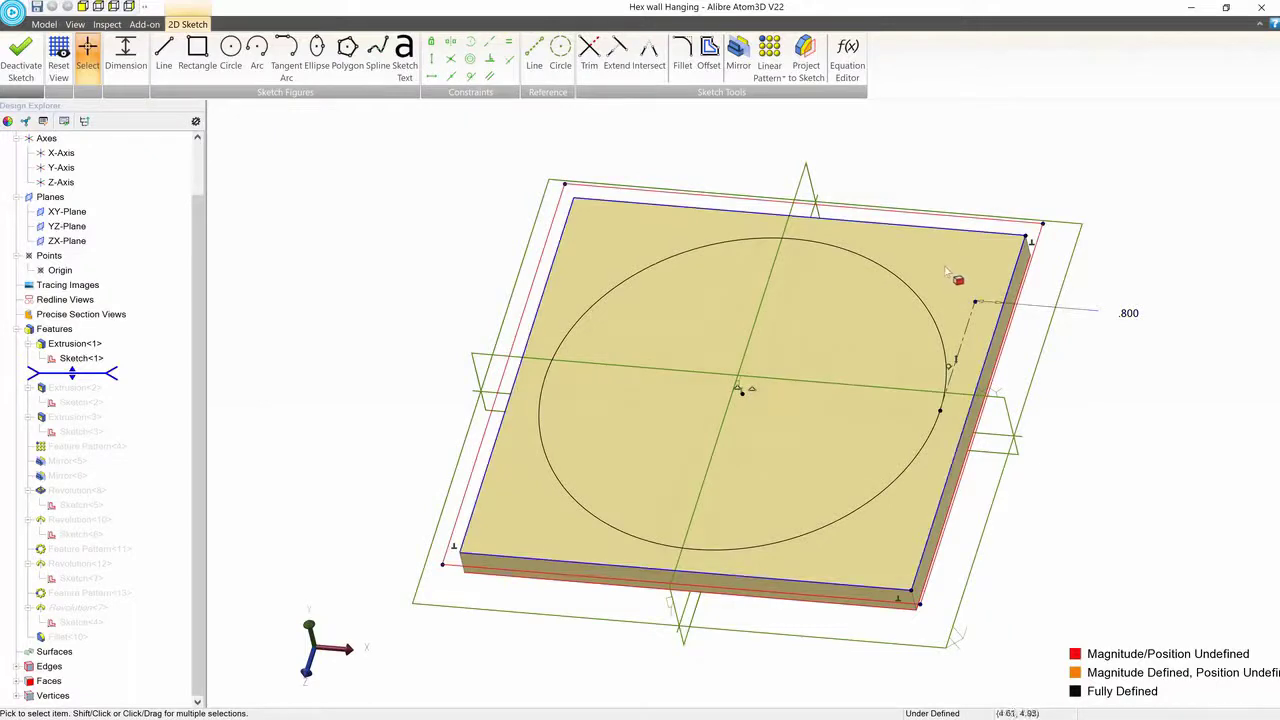
pyautogui.click(20, 58)
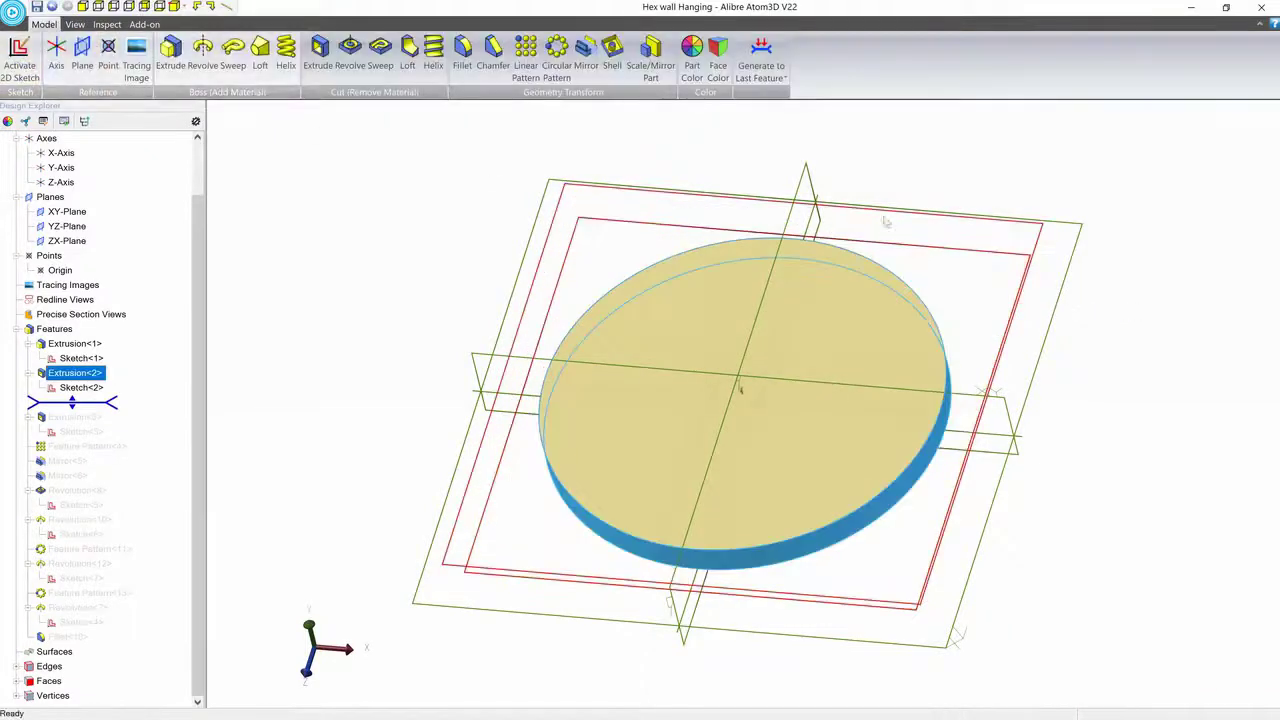
# - Roll the feature history forward past Extrusion<3> to include the two tapered hexagonal pockets
pyautogui.click(994, 229)
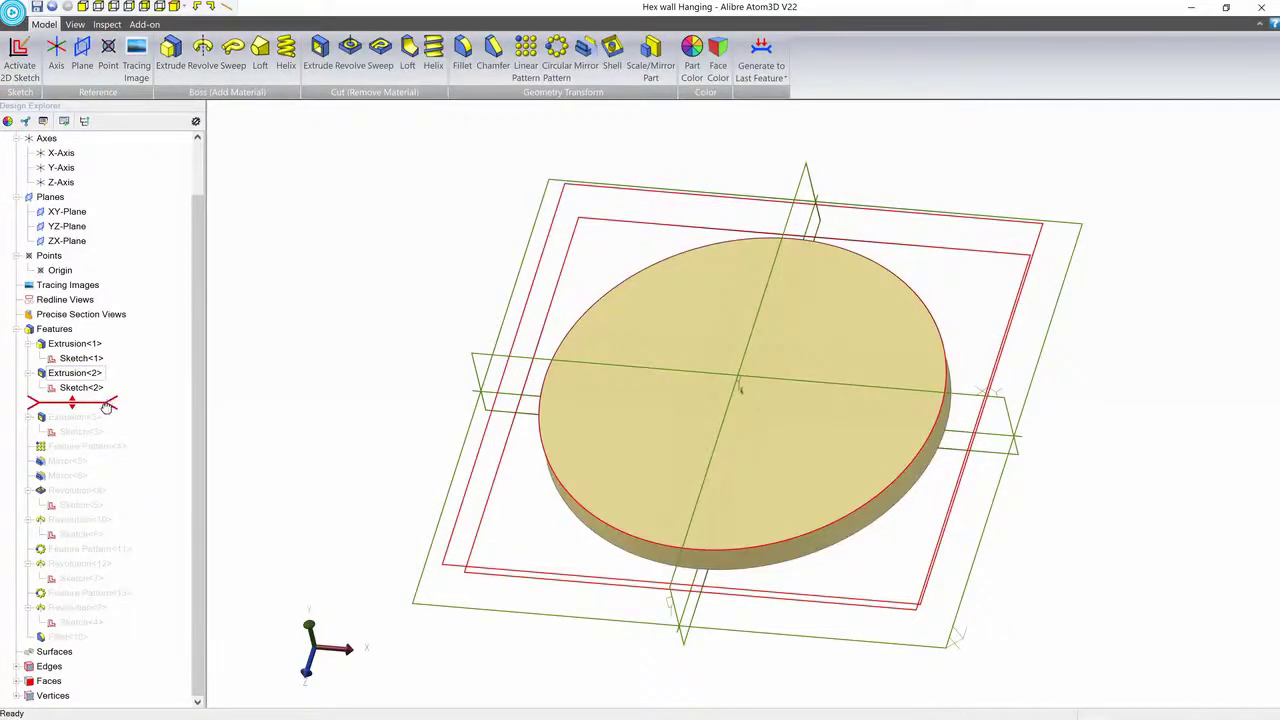
pyautogui.moveTo(107, 405); pyautogui.dragTo(107, 432)
pyautogui.click(826, 342)
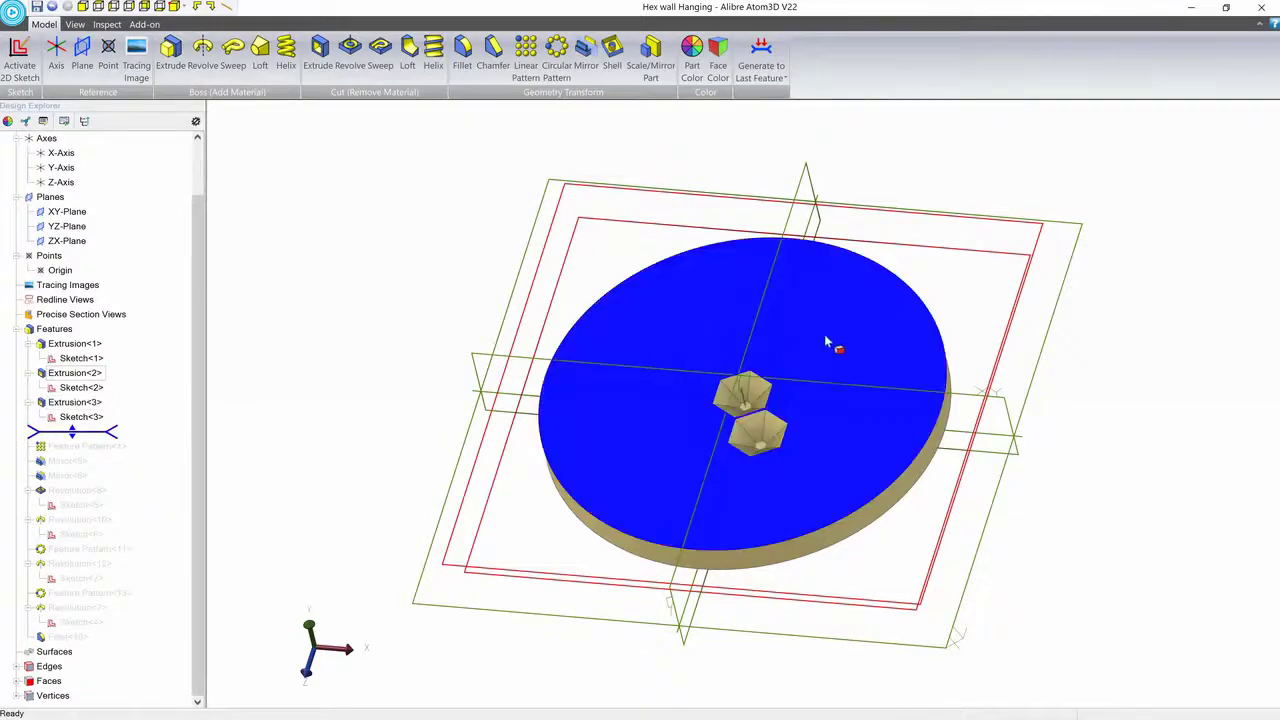
# - Open Sketch<3> to examine the two hexagons, the gap between them and their construction lines, and close the sketch
pyautogui.rightClick(95, 416)
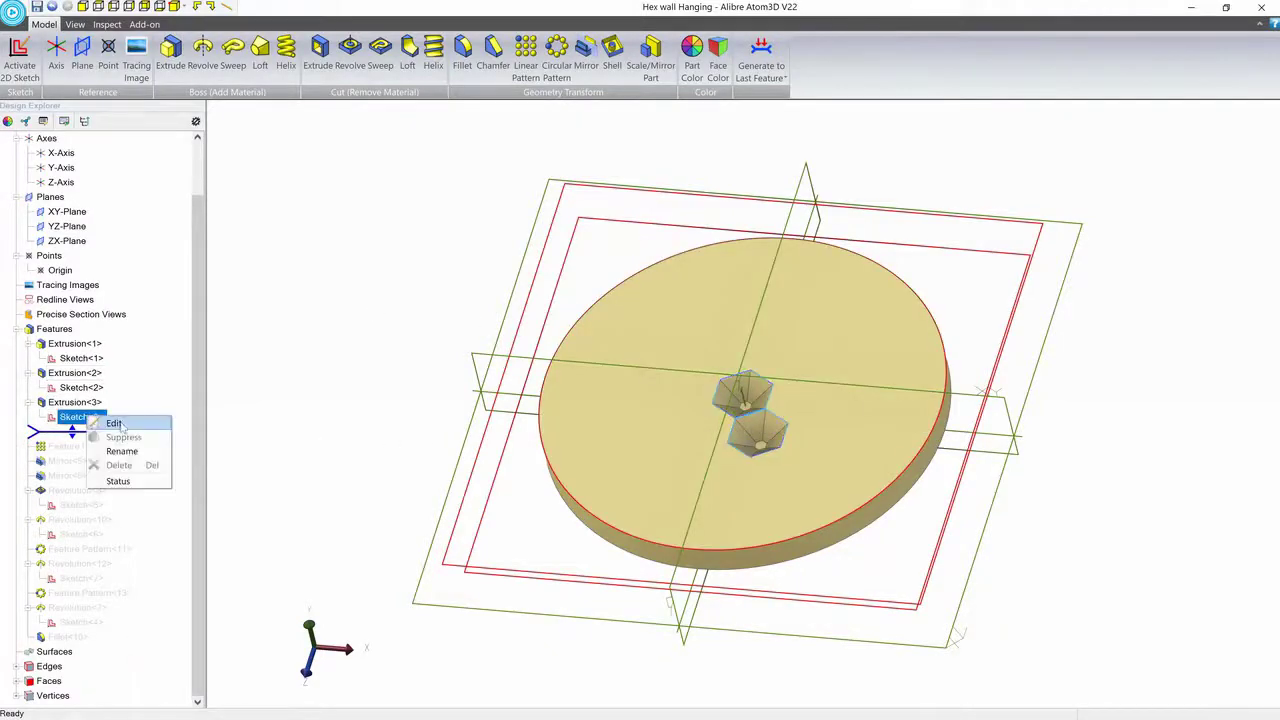
pyautogui.click(119, 426)
pyautogui.scroll(3, 780, 440)
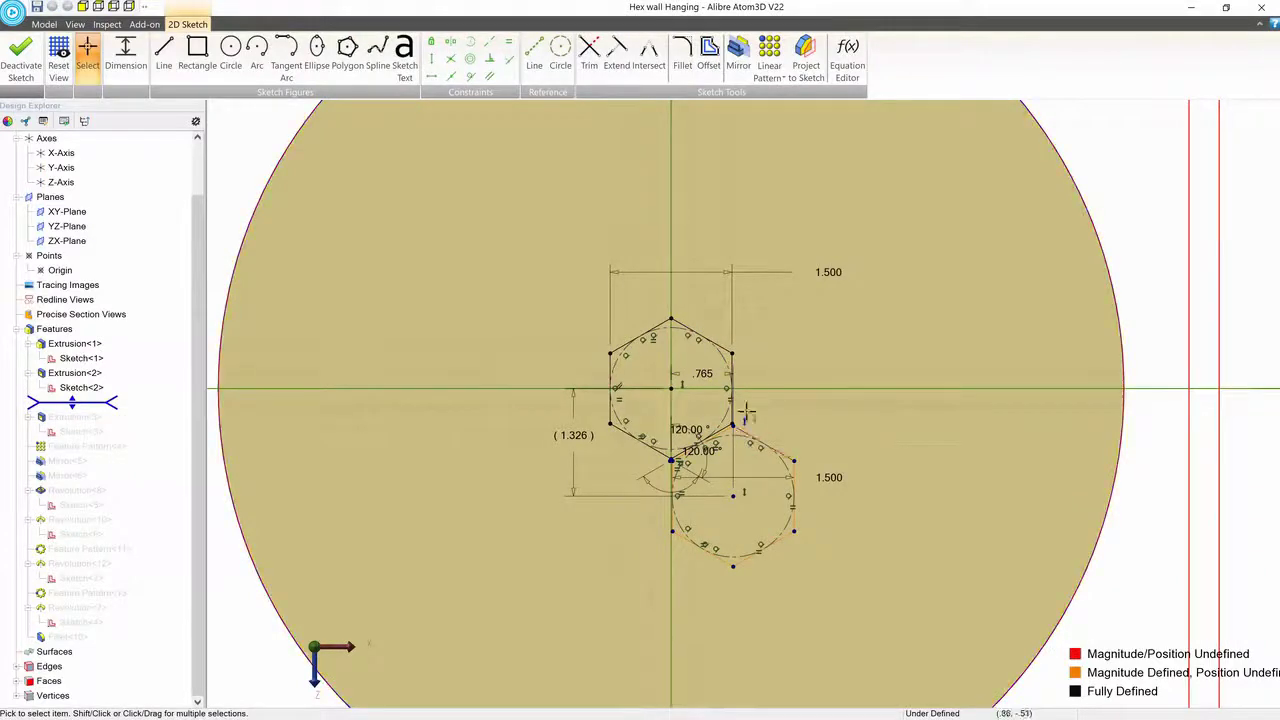
pyautogui.scroll(5, 618, 390)
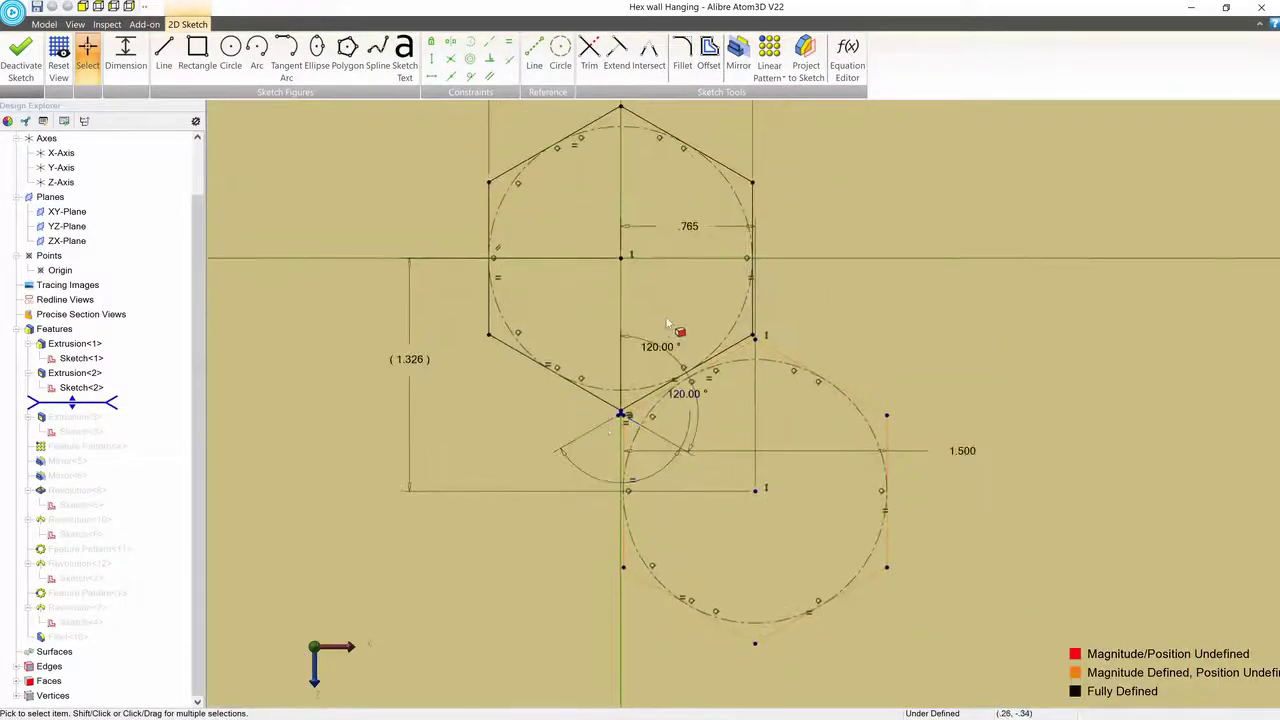
pyautogui.scroll(8, 633, 397)
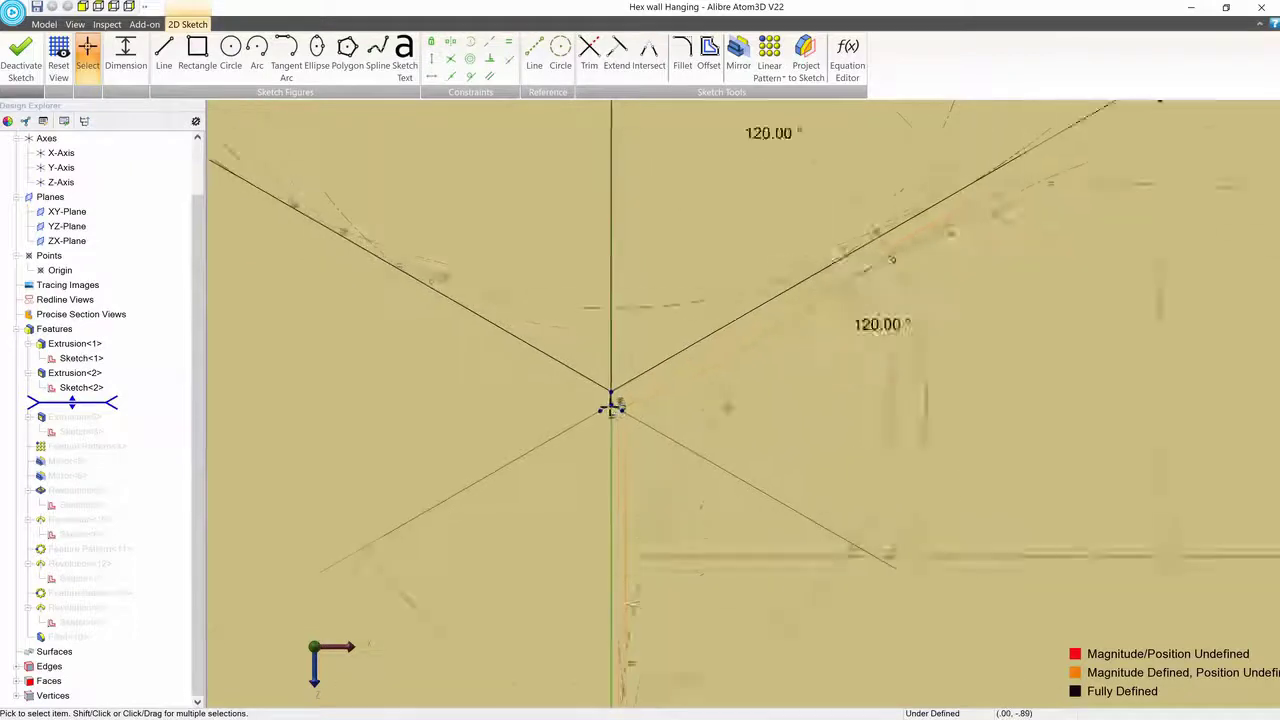
pyautogui.scroll(2, 614, 411)
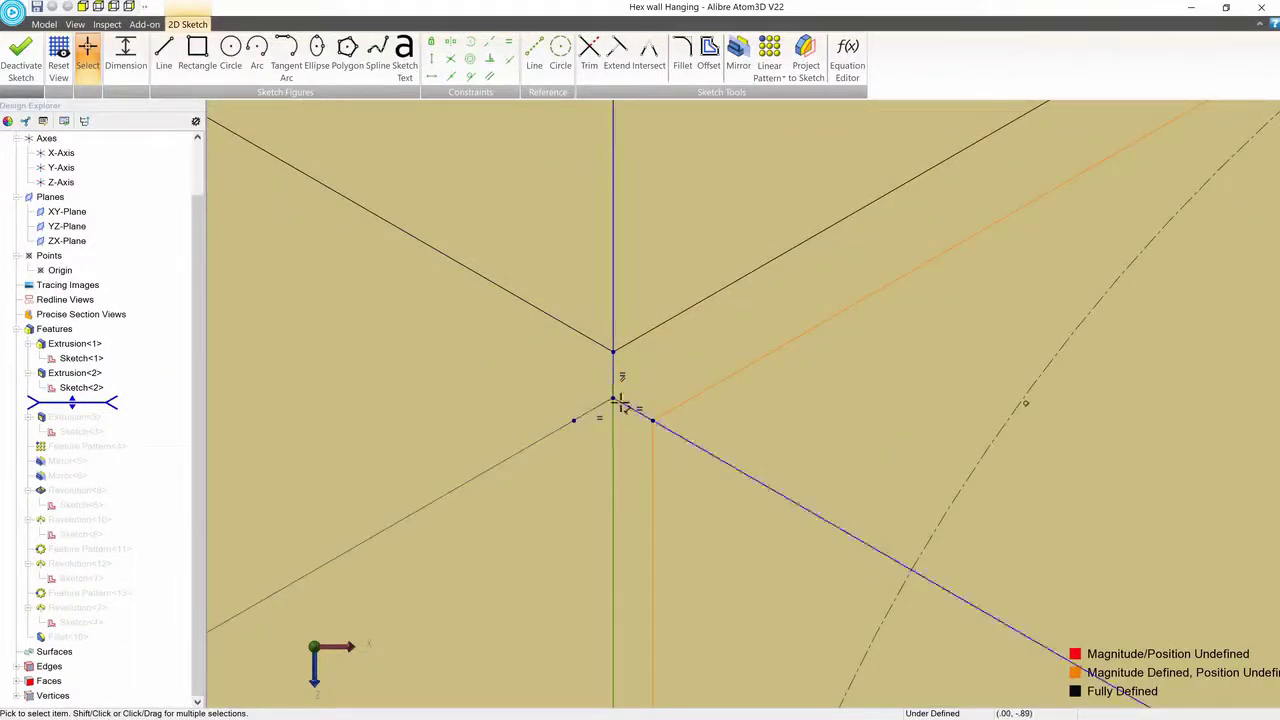
pyautogui.scroll(-10, 620, 402)
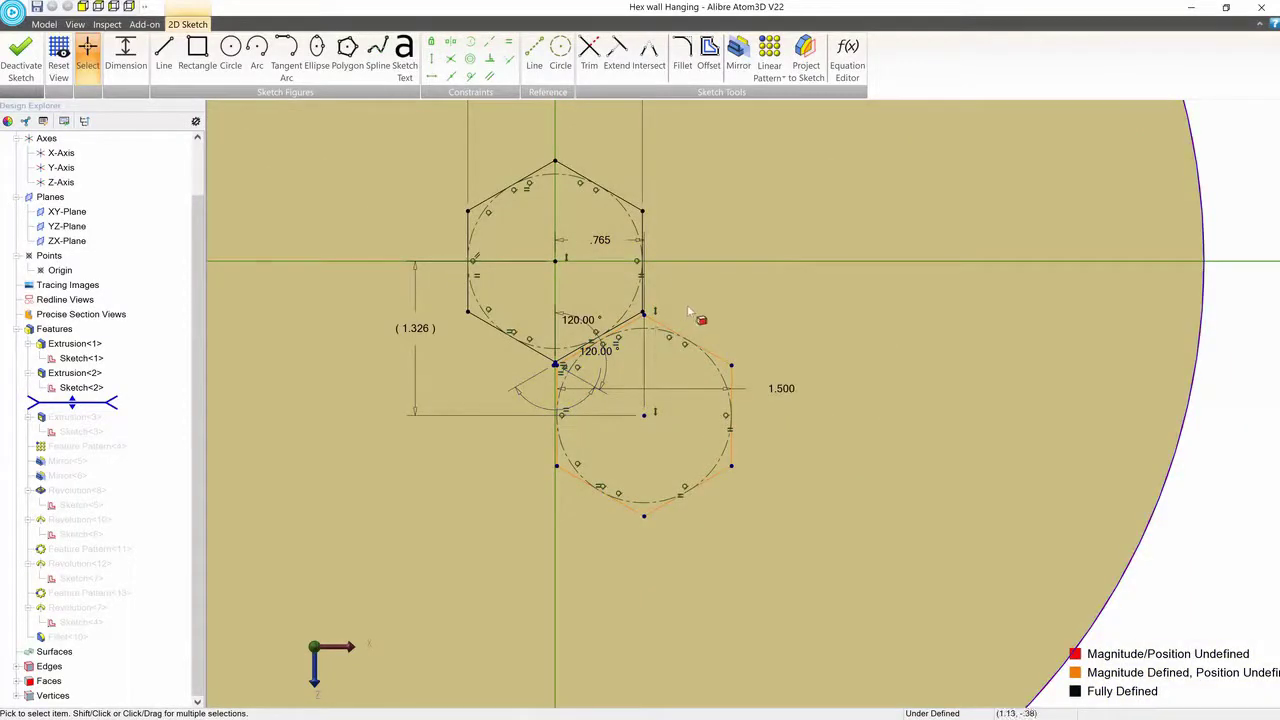
pyautogui.moveTo(687, 307); pyautogui.dragTo(723, 317, button='middle')
pyautogui.click(22, 56)
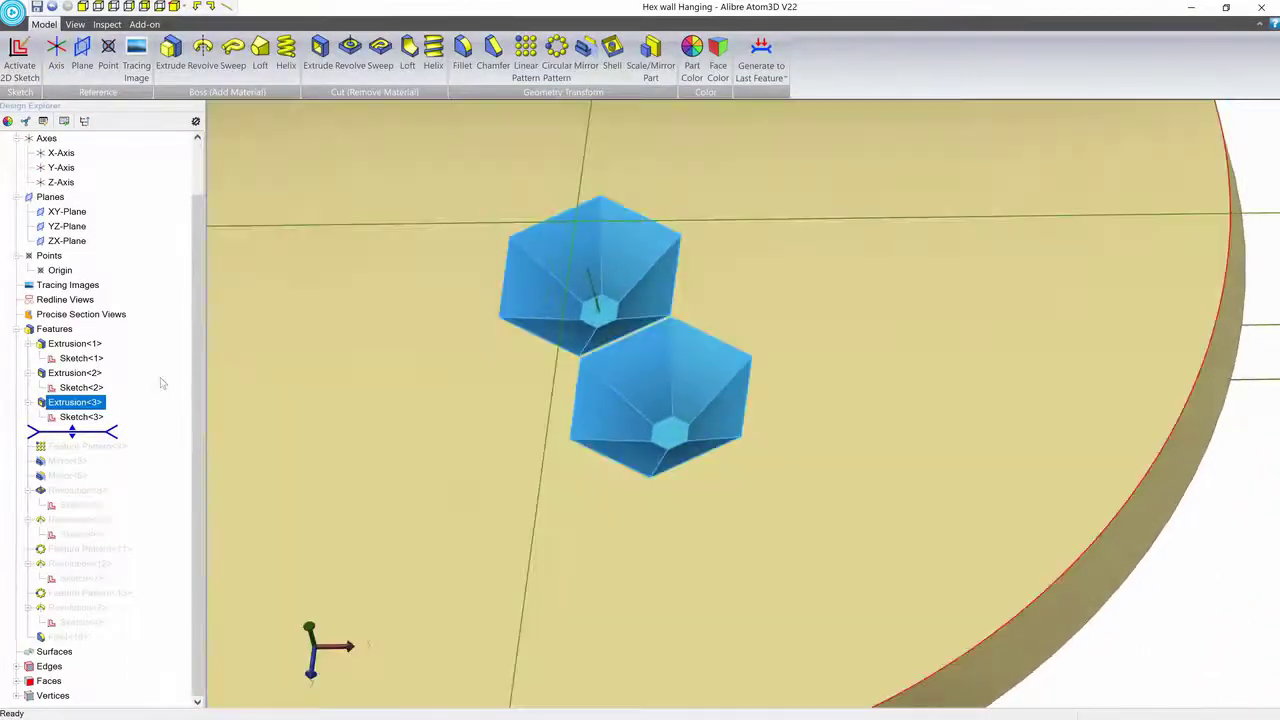
# - Review the depth and draft angle settings of the hexagonal cut Extrusion<3> and close them
pyautogui.rightClick(92, 402)
pyautogui.click(120, 409)
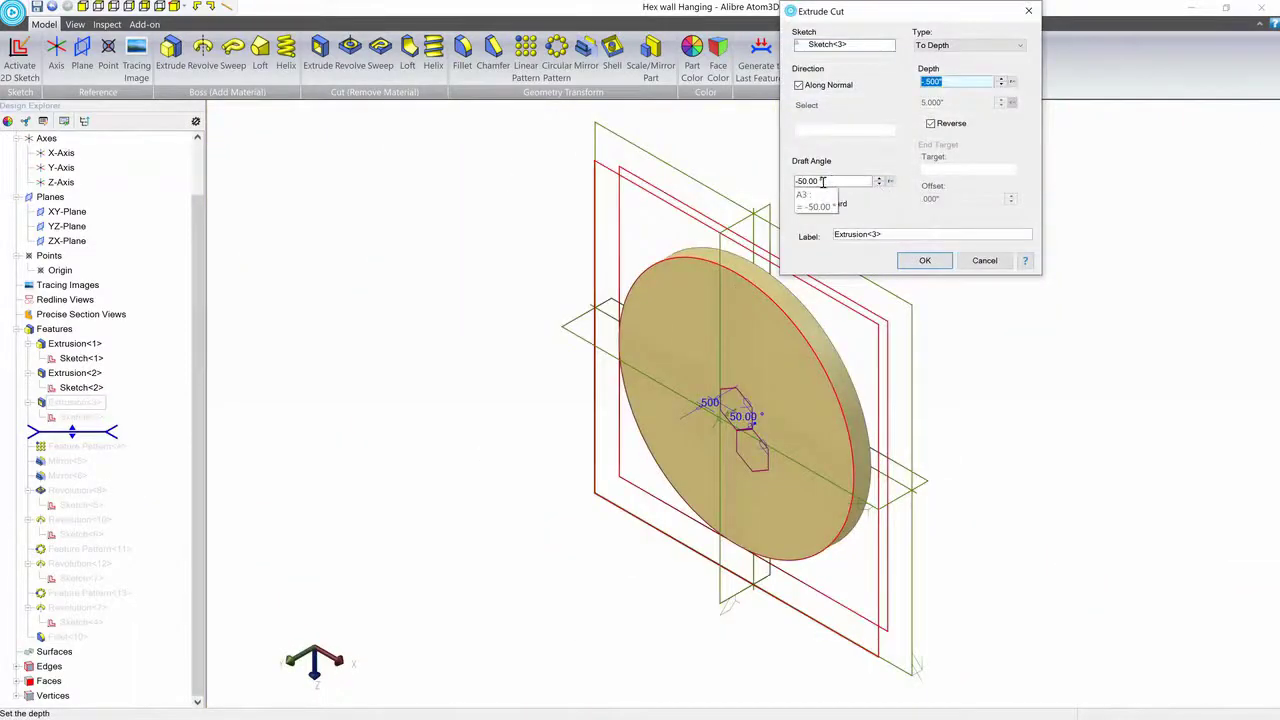
pyautogui.moveTo(791, 380); pyautogui.dragTo(800, 368, button='middle')
pyautogui.scroll(5, 713, 458)
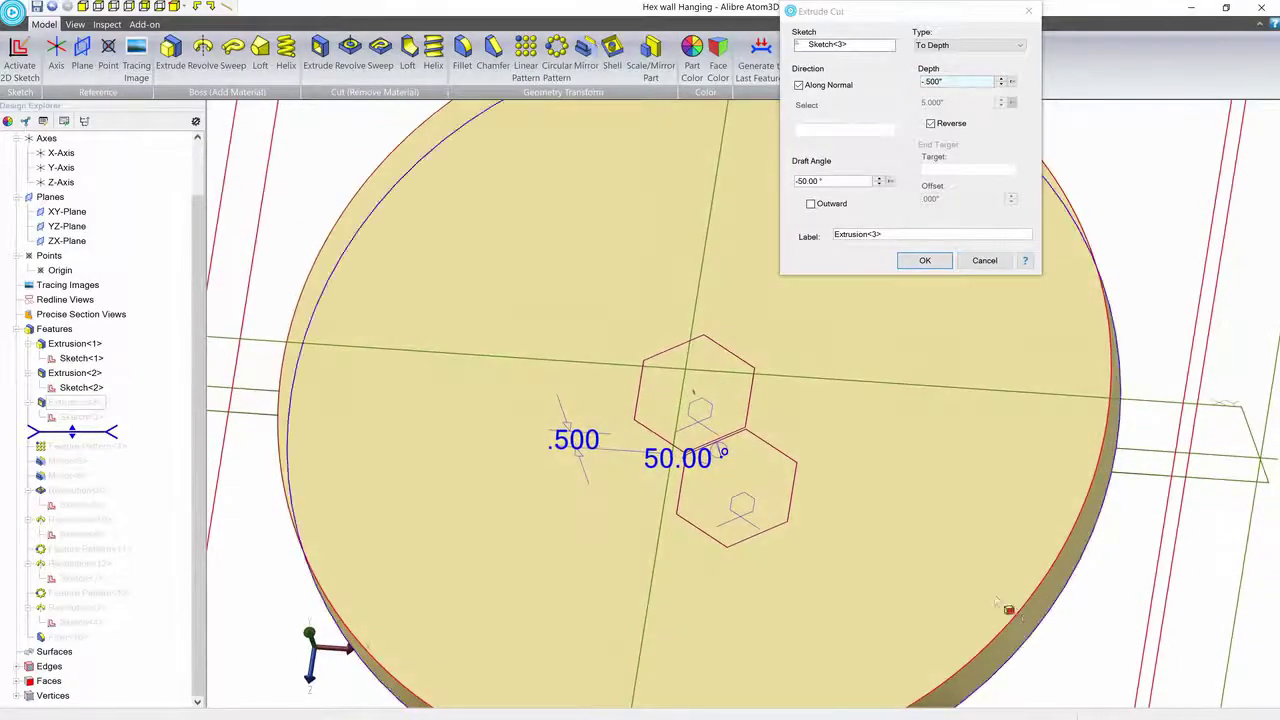
pyautogui.press('Return')
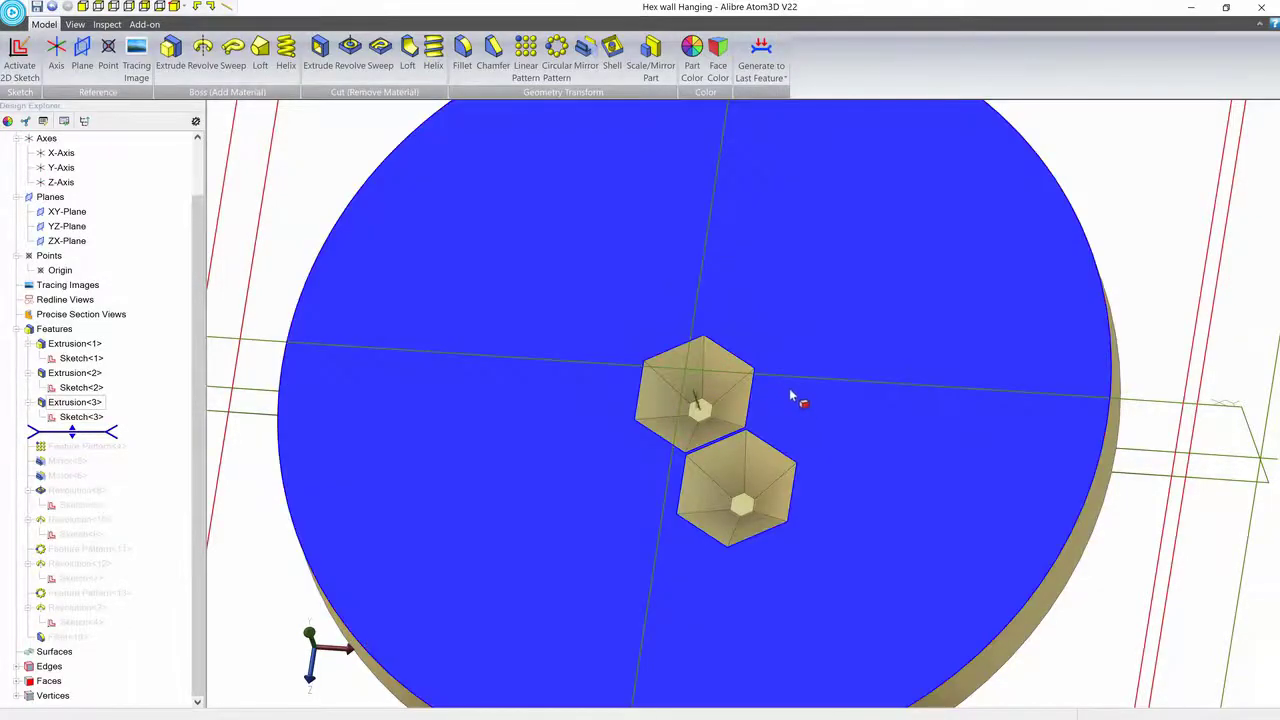
# - Roll the feature history forward past Feature Pattern<4> to repeat the hexagonal pockets across one quarter of the disc
pyautogui.moveTo(790, 388); pyautogui.dragTo(793, 391, button='middle')
pyautogui.scroll(-3, 793, 390)
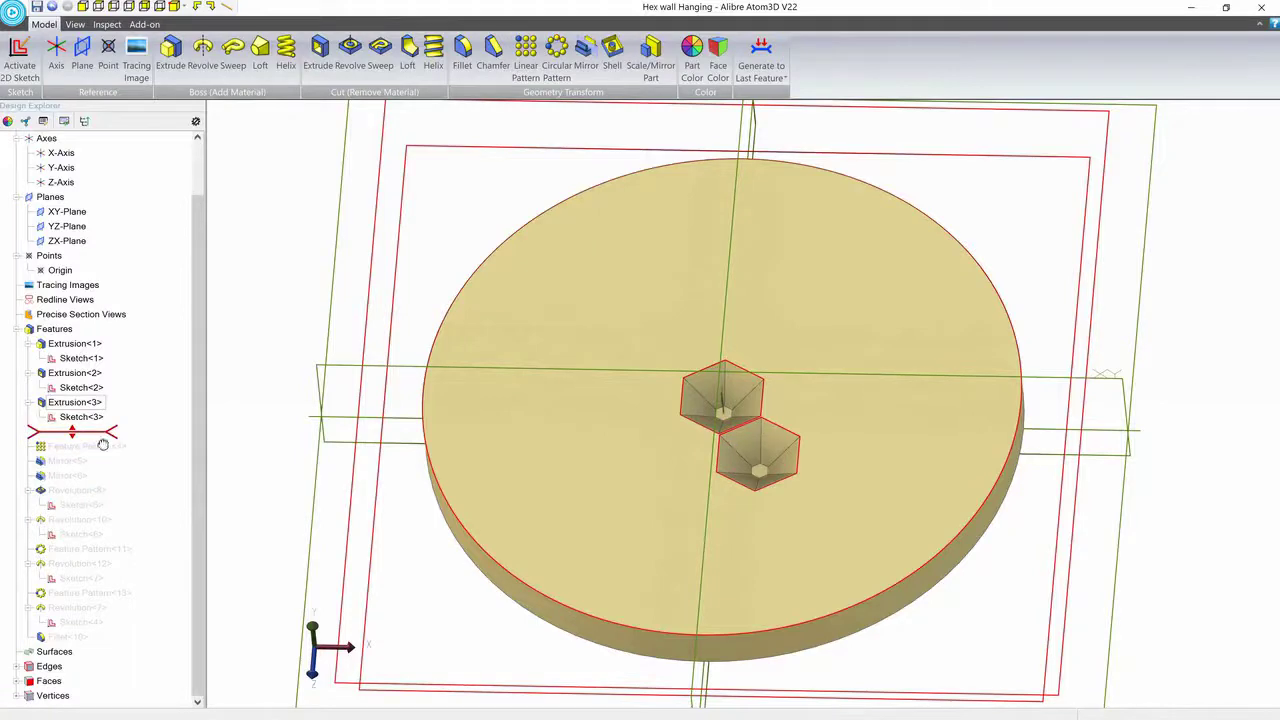
pyautogui.moveTo(103, 444); pyautogui.dragTo(104, 458)
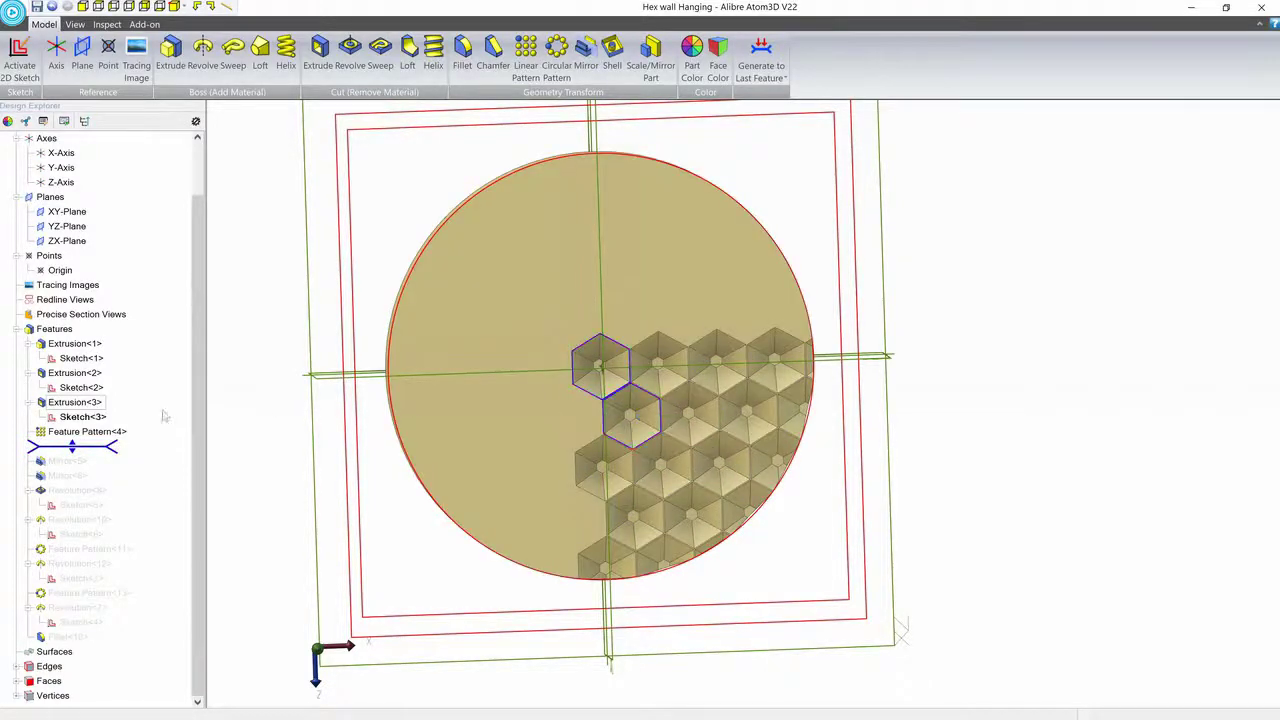
# - Roll the feature history forward past Mirror<5> and Mirror<6> to fill the whole disc with hexagonal pockets
pyautogui.moveTo(106, 453); pyautogui.dragTo(109, 461)
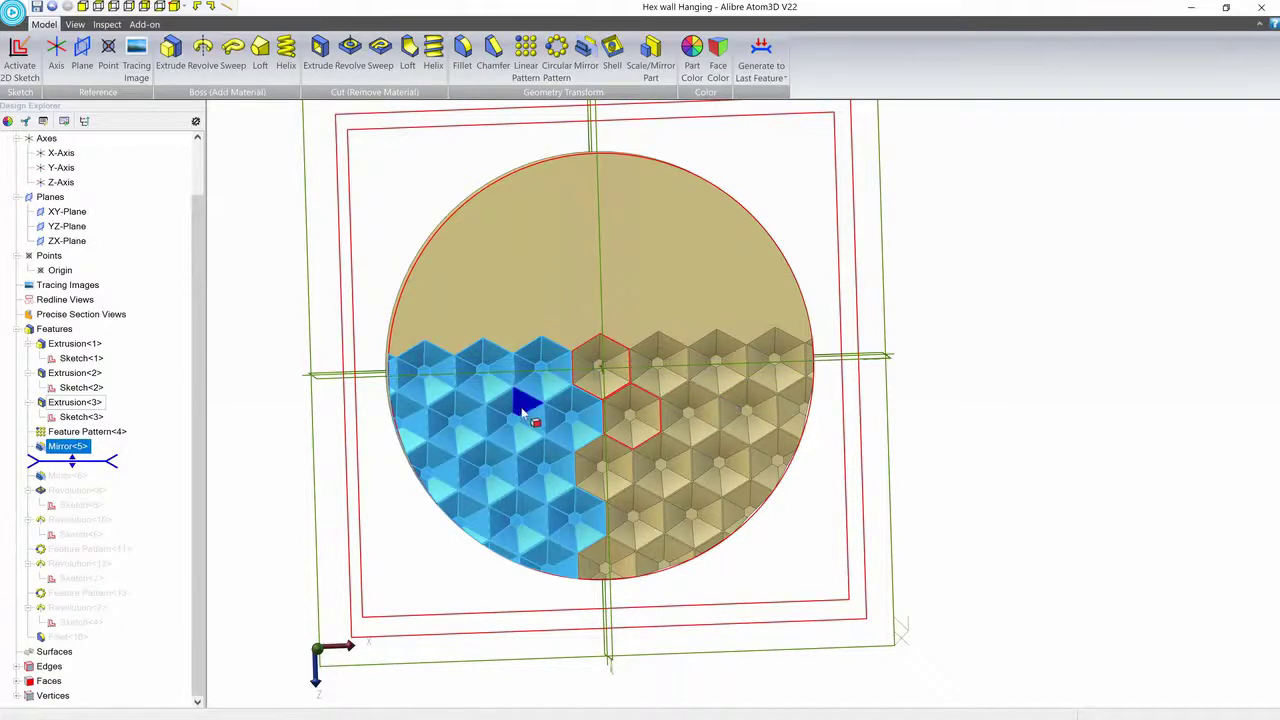
pyautogui.click(272, 446)
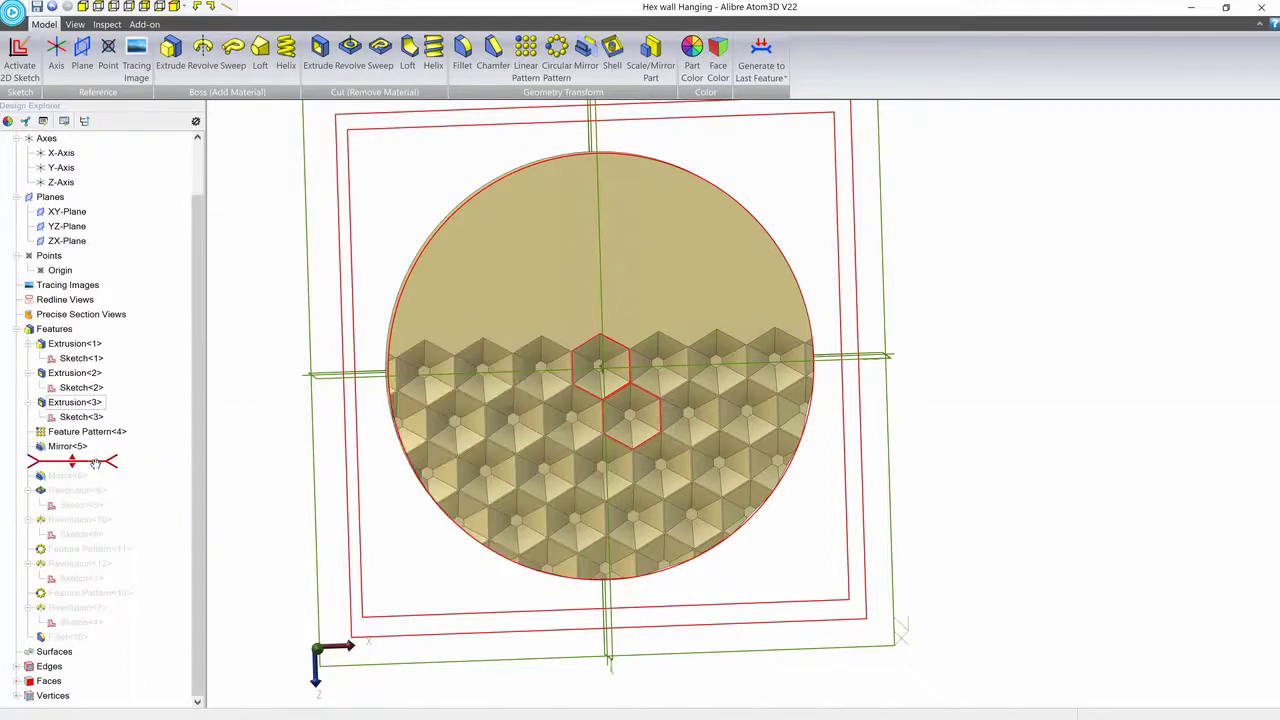
pyautogui.moveTo(90, 461); pyautogui.dragTo(95, 476)
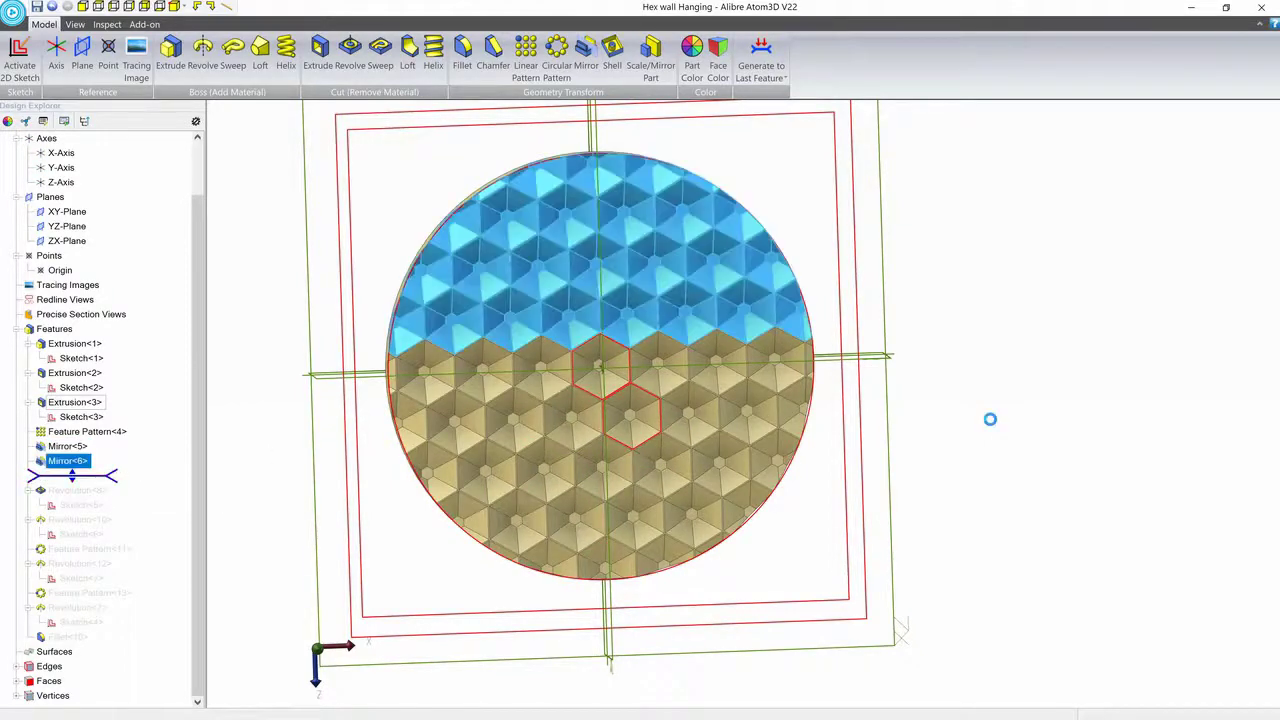
pyautogui.click(1000, 434)
# - Roll the feature history forward past Revolution<8> to include the revolved cut that domes the disc's top face
pyautogui.moveTo(1003, 472)
pyautogui.mouseDown(button='middle')
pyautogui.moveTo(1002, 459)
pyautogui.moveTo(1014, 477)
pyautogui.moveTo(1006, 457)
pyautogui.mouseUp(button='middle')
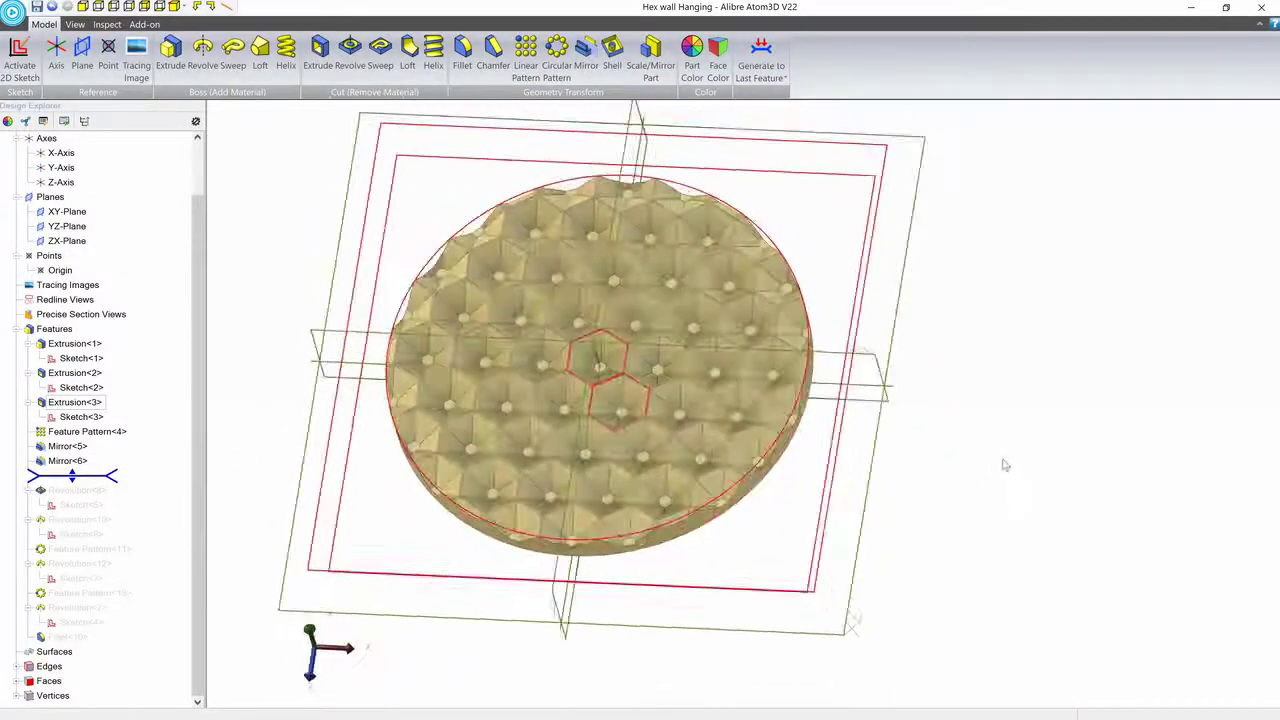
pyautogui.moveTo(825, 388); pyautogui.dragTo(905, 372, button='middle')
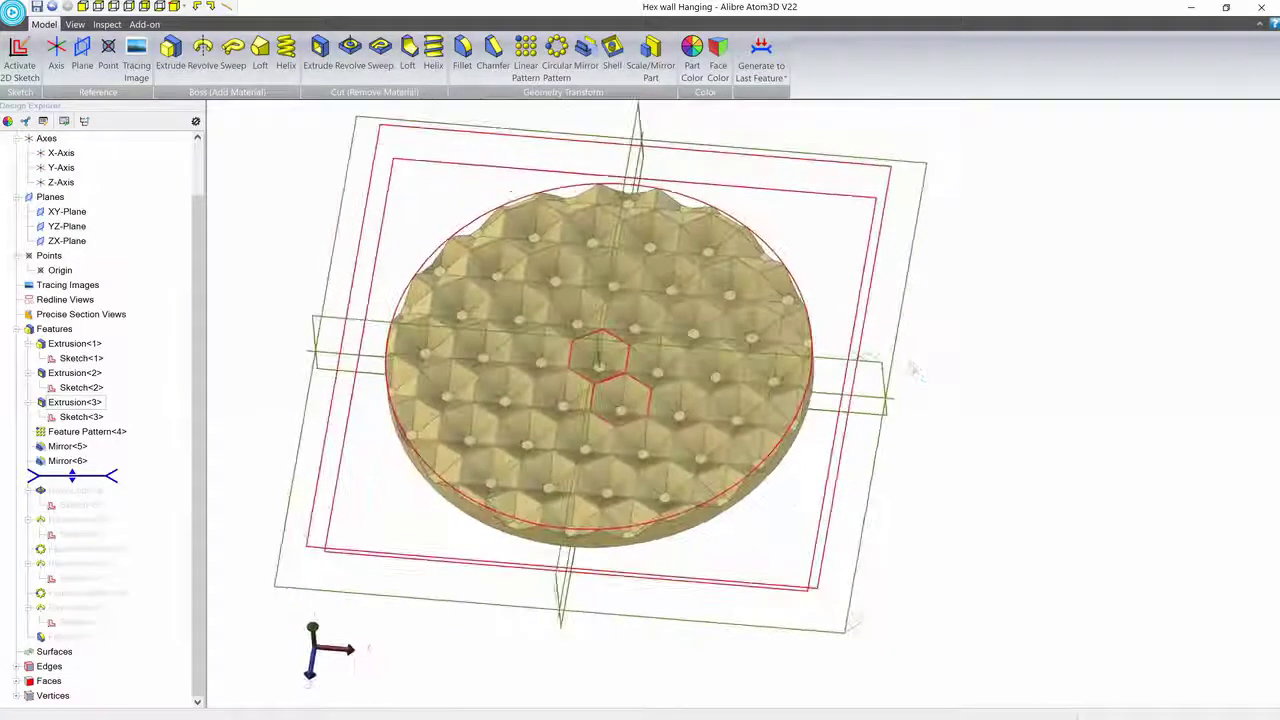
pyautogui.moveTo(107, 477); pyautogui.dragTo(106, 497)
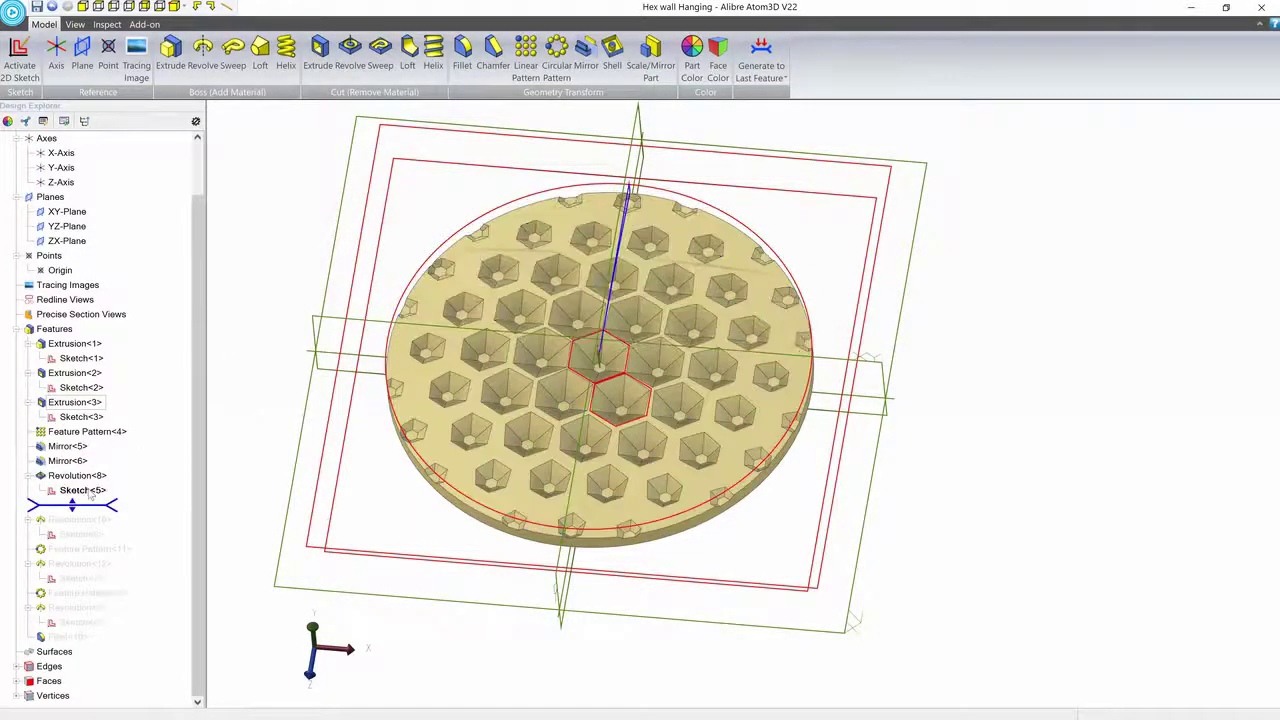
# - Open Sketch<5> to examine the curved profile of the revolved cut from the side, and close the sketch
pyautogui.rightClick(90, 495)
pyautogui.click(108, 498)
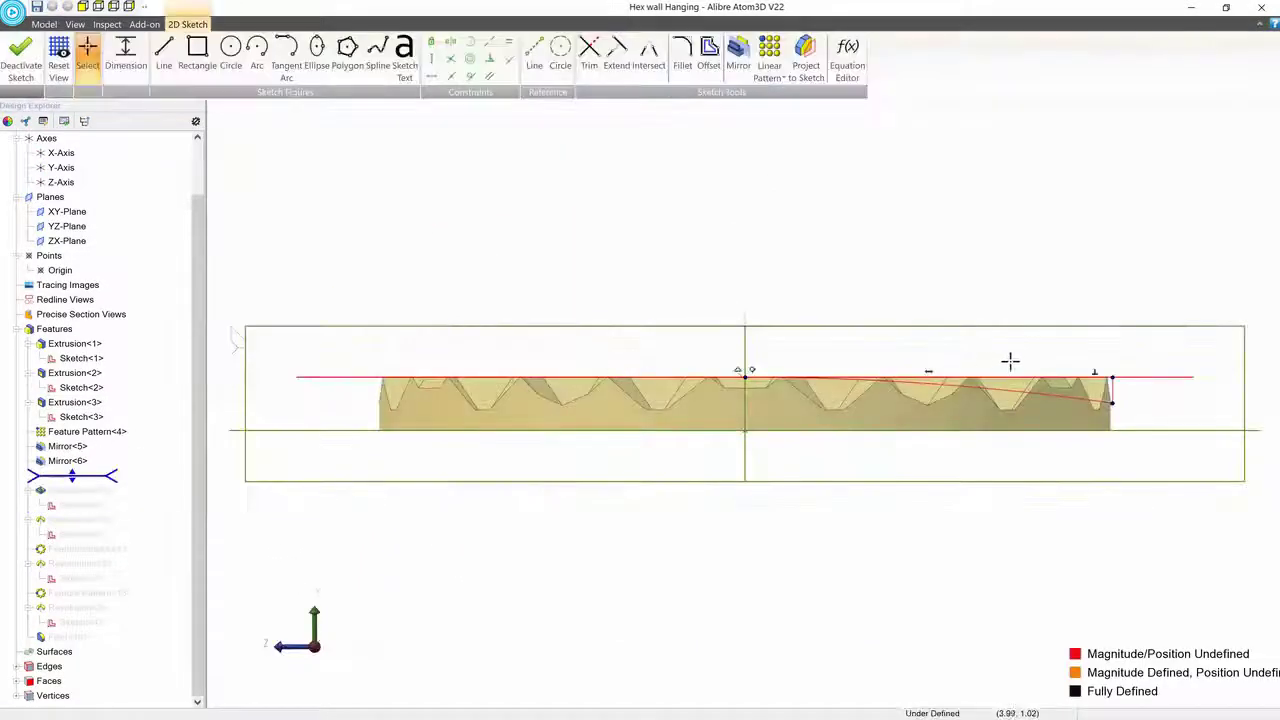
pyautogui.moveTo(1010, 360); pyautogui.dragTo(848, 322, button='middle')
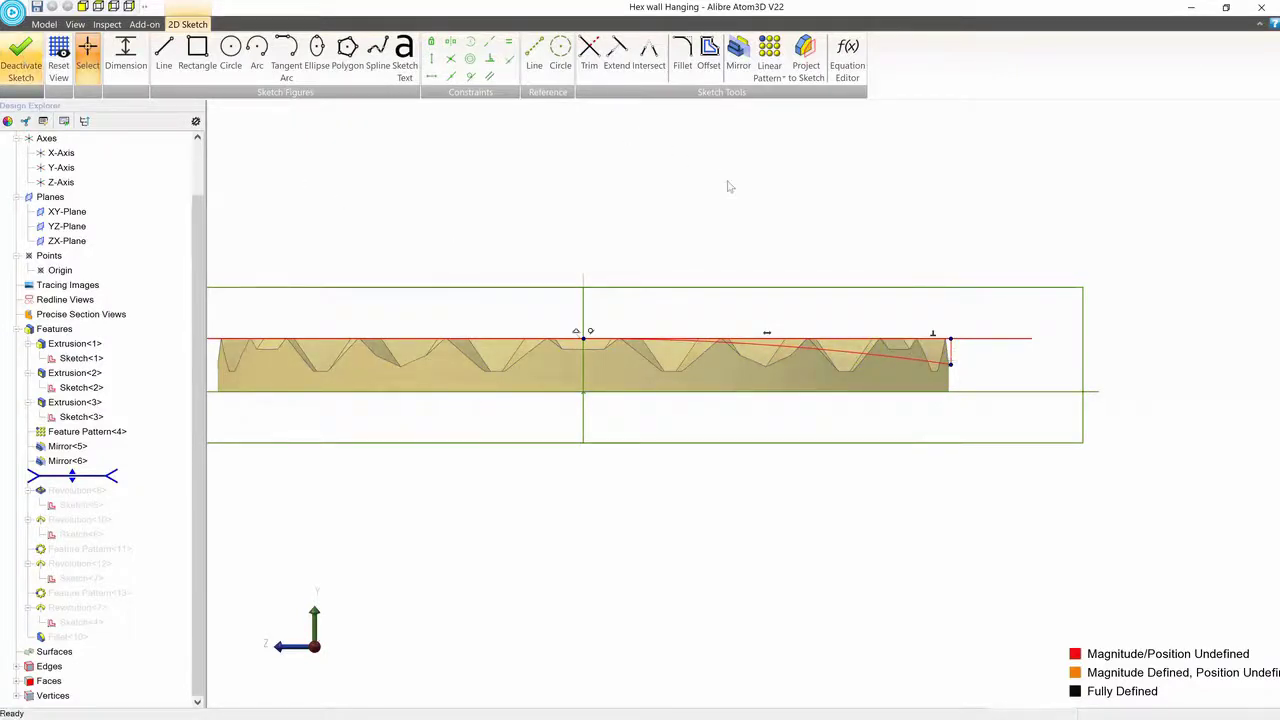
pyautogui.click(799, 187)
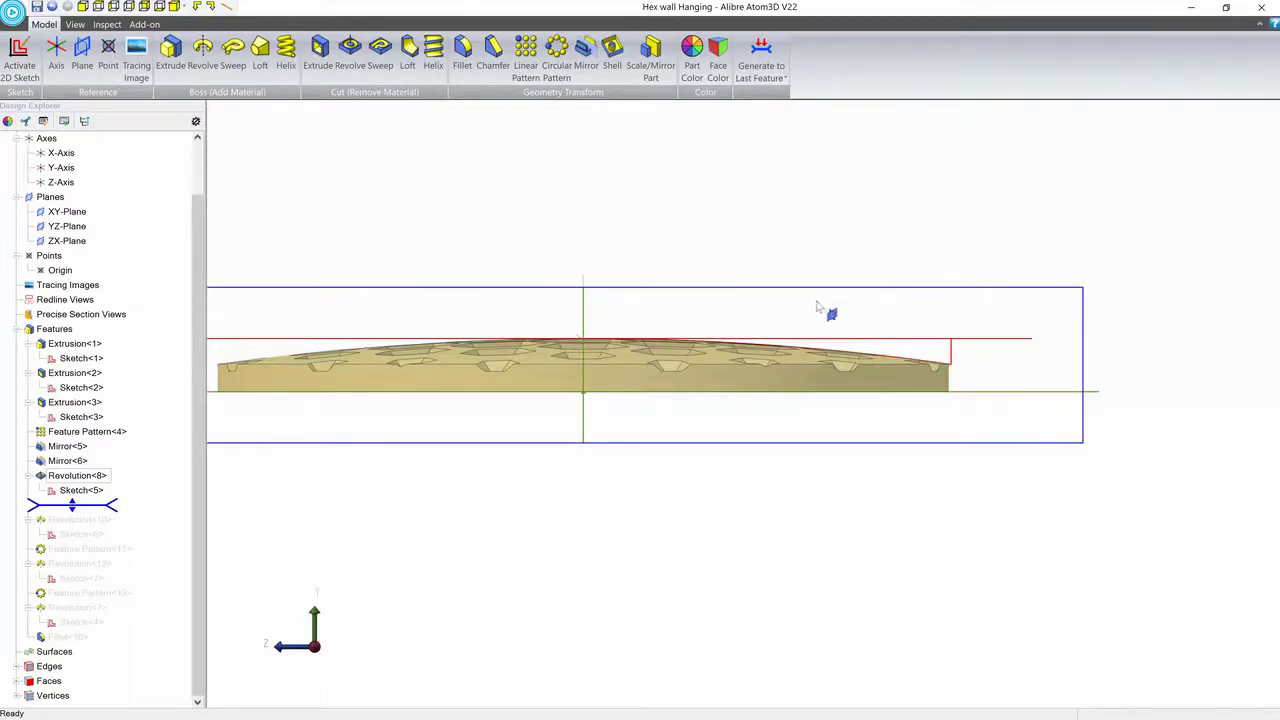
# - Examine the domed disc and its hexagonal pockets from the side, above and at an angle
pyautogui.moveTo(810, 318); pyautogui.dragTo(889, 372, button='middle')
pyautogui.scroll(-4, 852, 316)
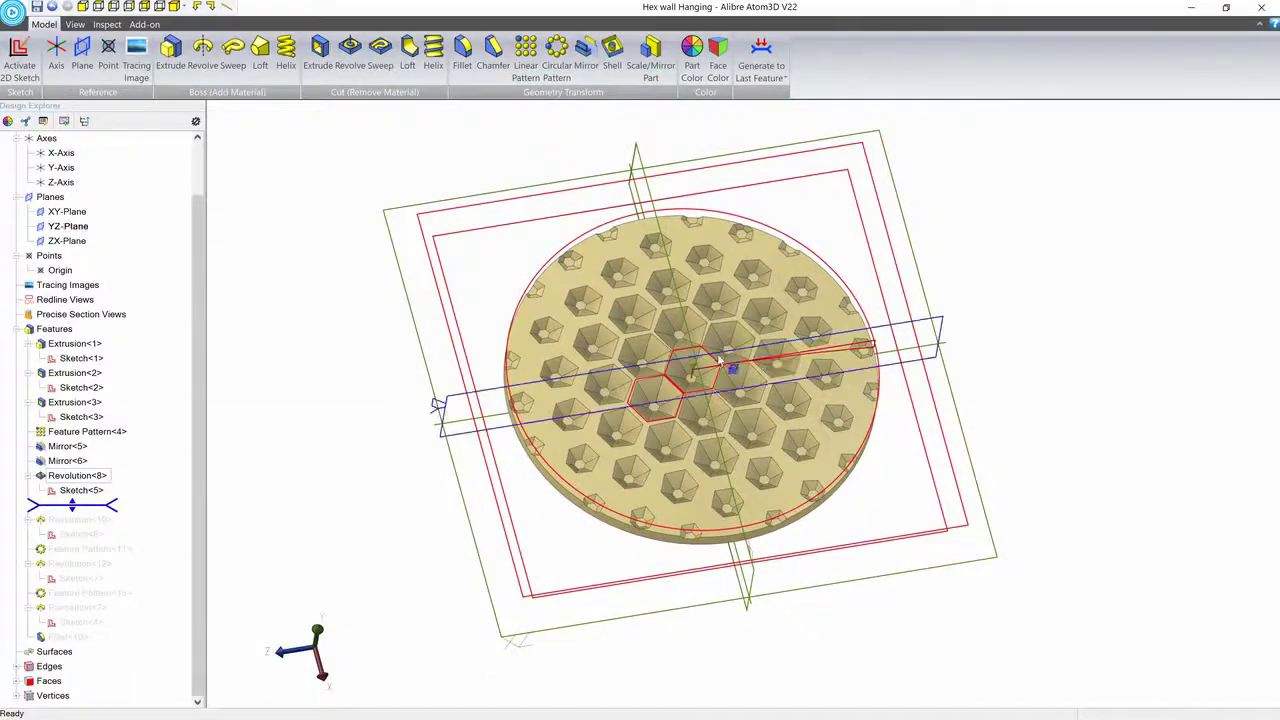
pyautogui.moveTo(720, 357); pyautogui.dragTo(717, 352, button='middle')
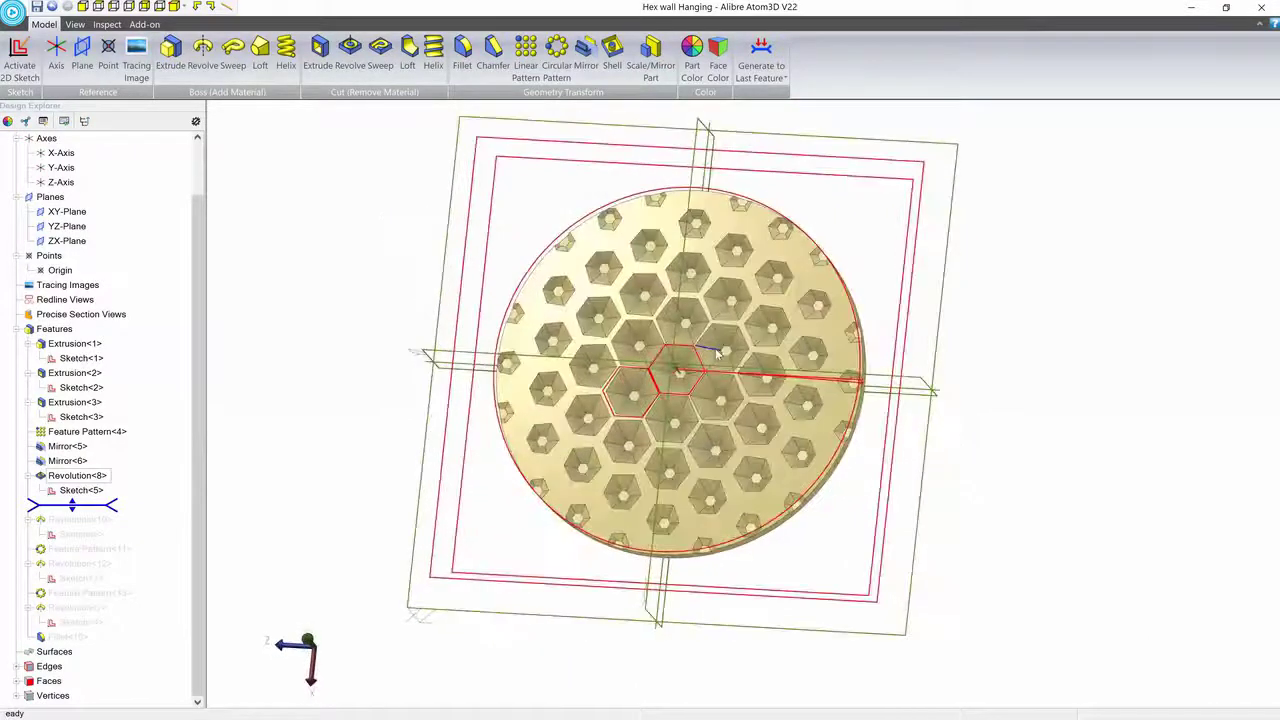
pyautogui.click(710, 330)
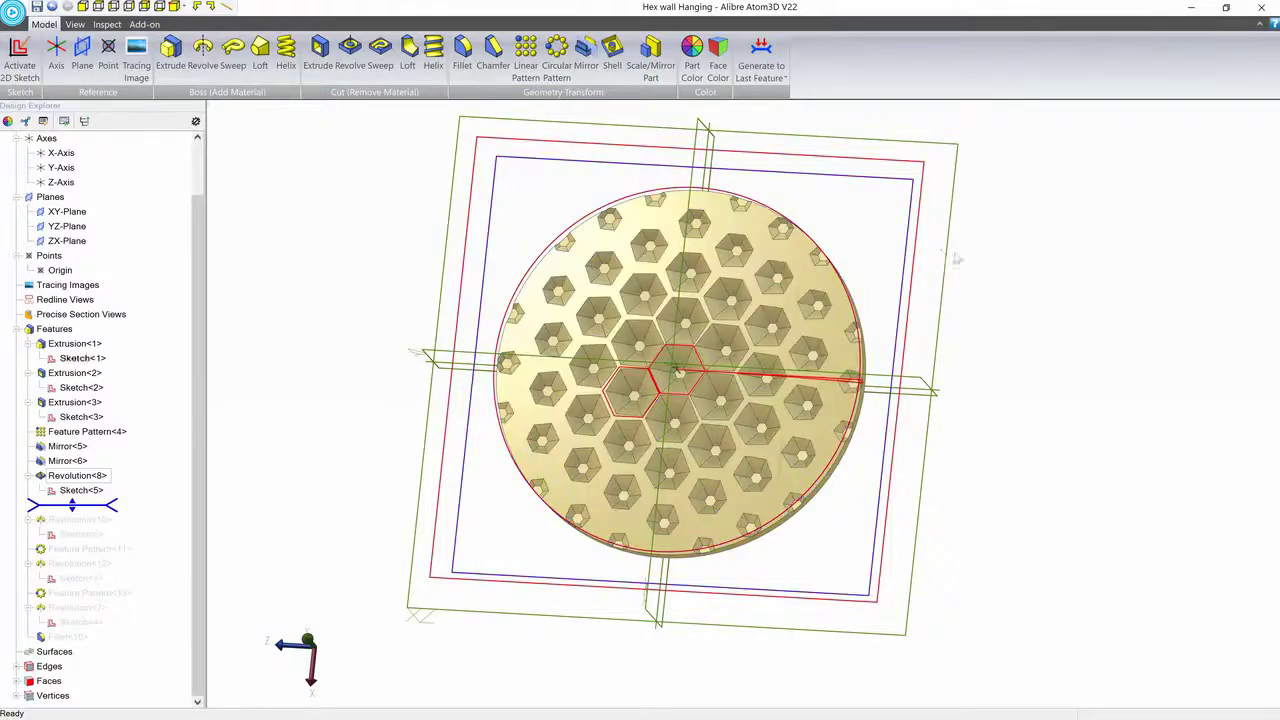
pyautogui.moveTo(1009, 282); pyautogui.dragTo(1012, 268, button='middle')
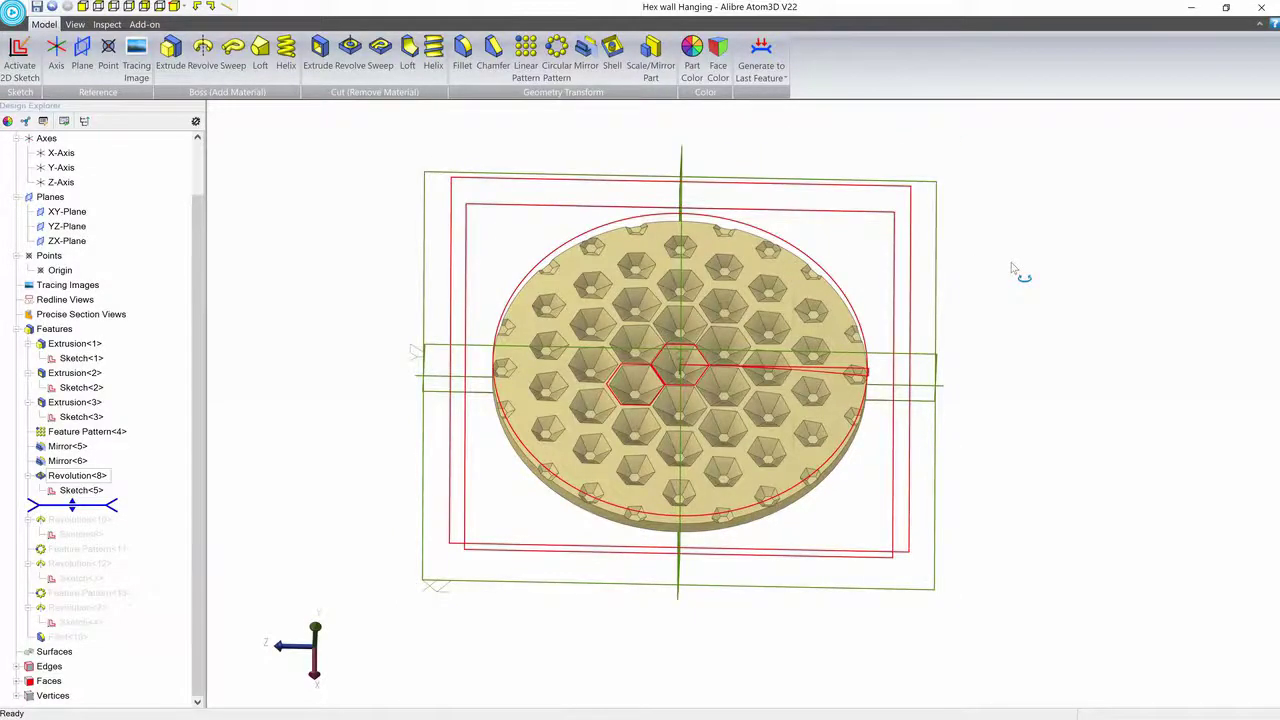
pyautogui.moveTo(874, 300); pyautogui.dragTo(862, 290, button='middle')
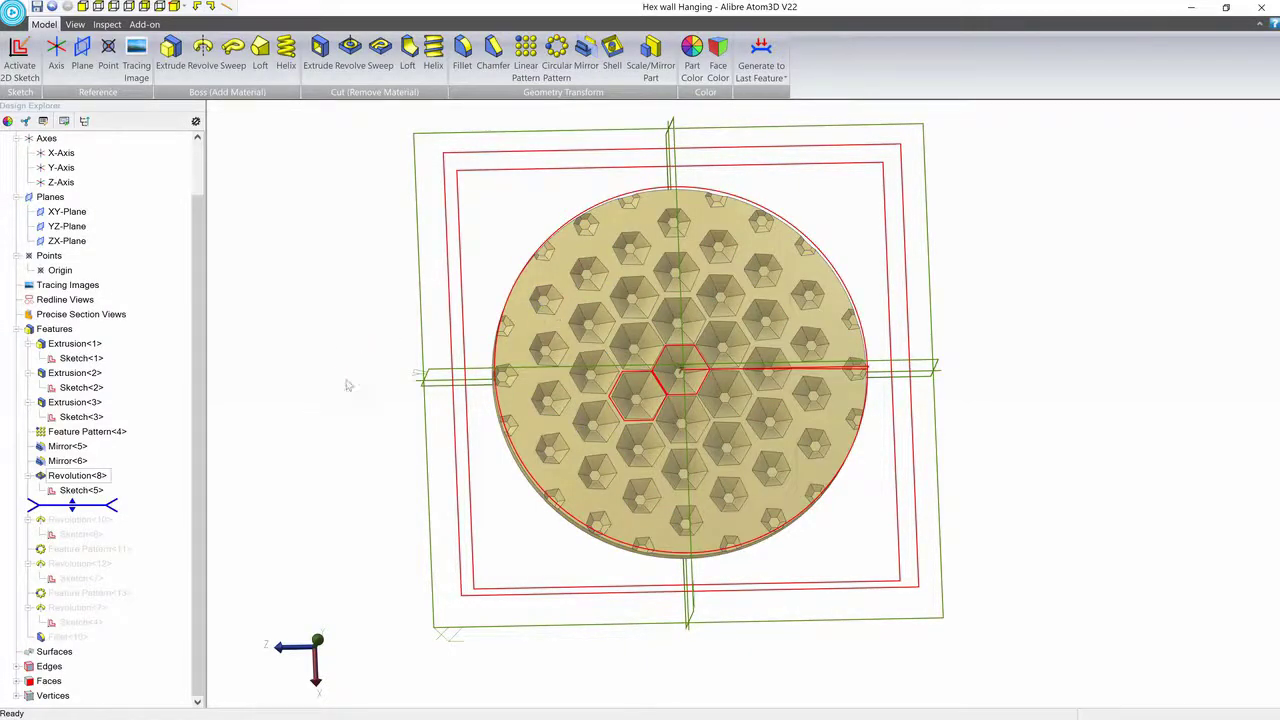
# - Roll the feature history forward past Revolution<10> to include the revolved patch that fills an outermost pocket at the disc's rim
pyautogui.moveTo(360, 382); pyautogui.dragTo(362, 354, button='middle')
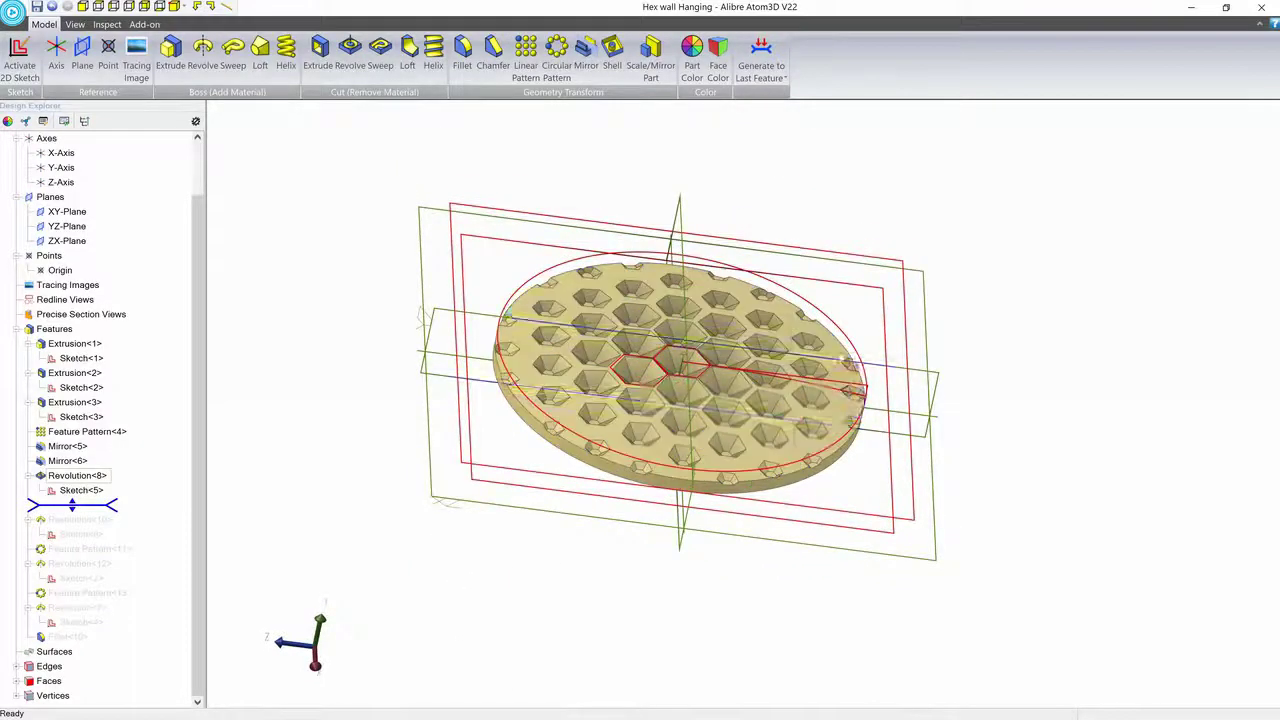
pyautogui.moveTo(806, 411); pyautogui.dragTo(718, 398, button='middle')
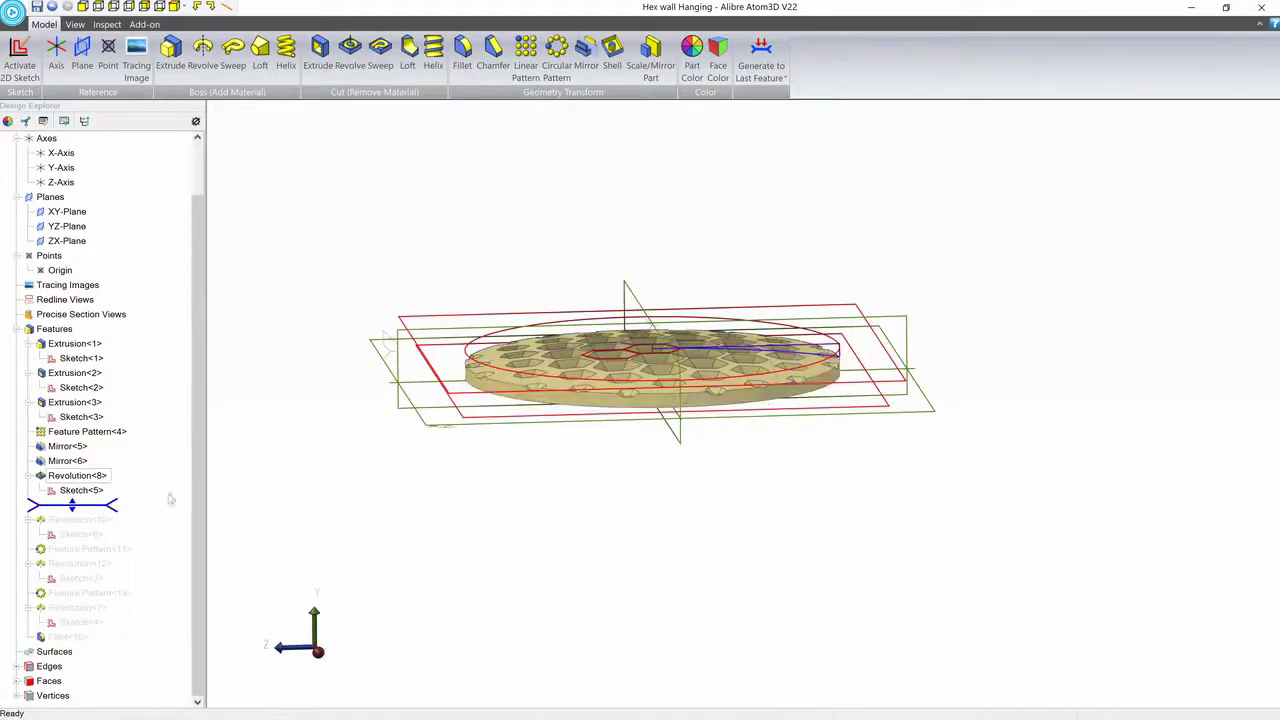
pyautogui.moveTo(97, 517); pyautogui.dragTo(100, 533)
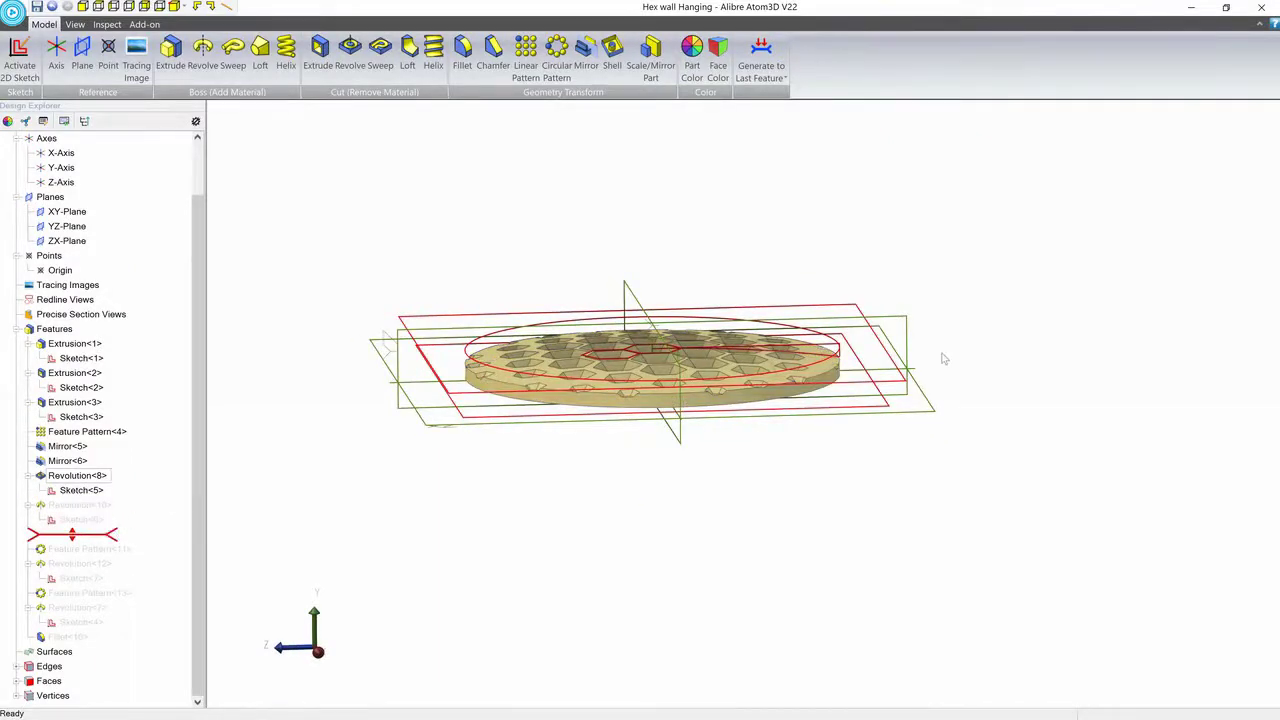
pyautogui.moveTo(966, 360); pyautogui.dragTo(955, 363, button='middle')
pyautogui.scroll(5, 955, 363)
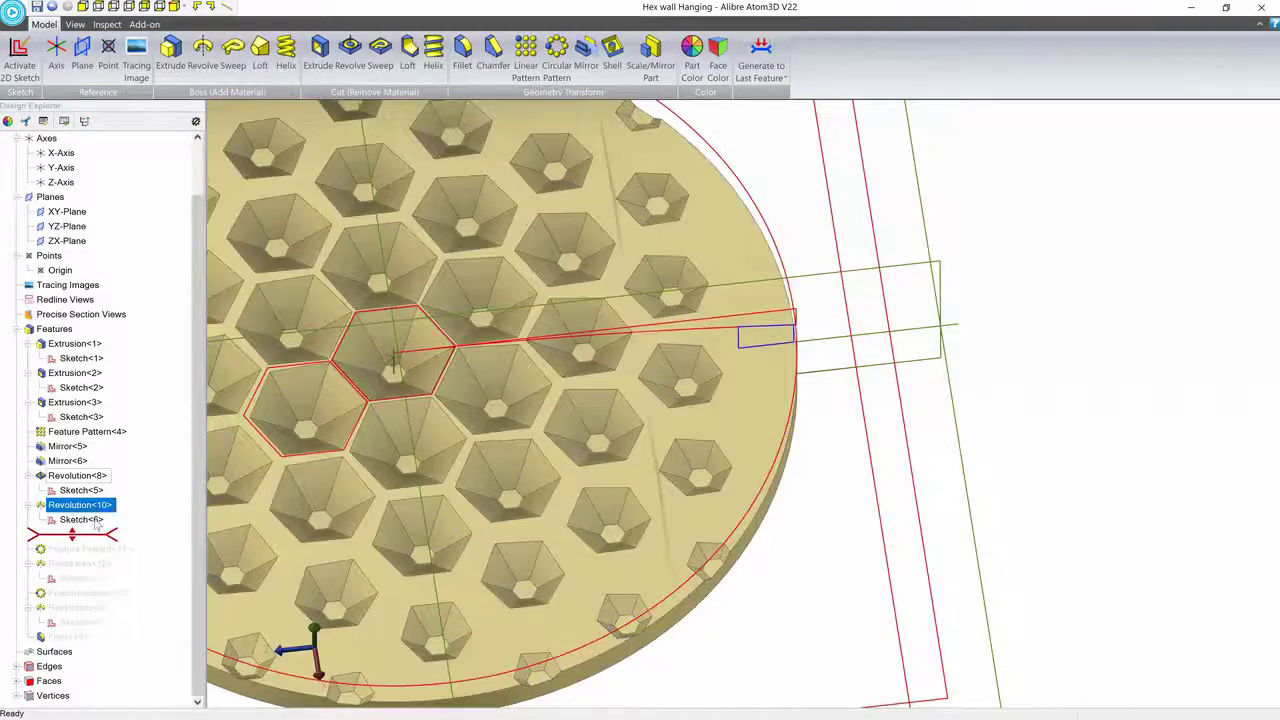
# - Open Sketch<6> to examine the revolved patch's profile at the disc's edge, and close the sketch
pyautogui.rightClick(92, 520)
pyautogui.click(120, 526)
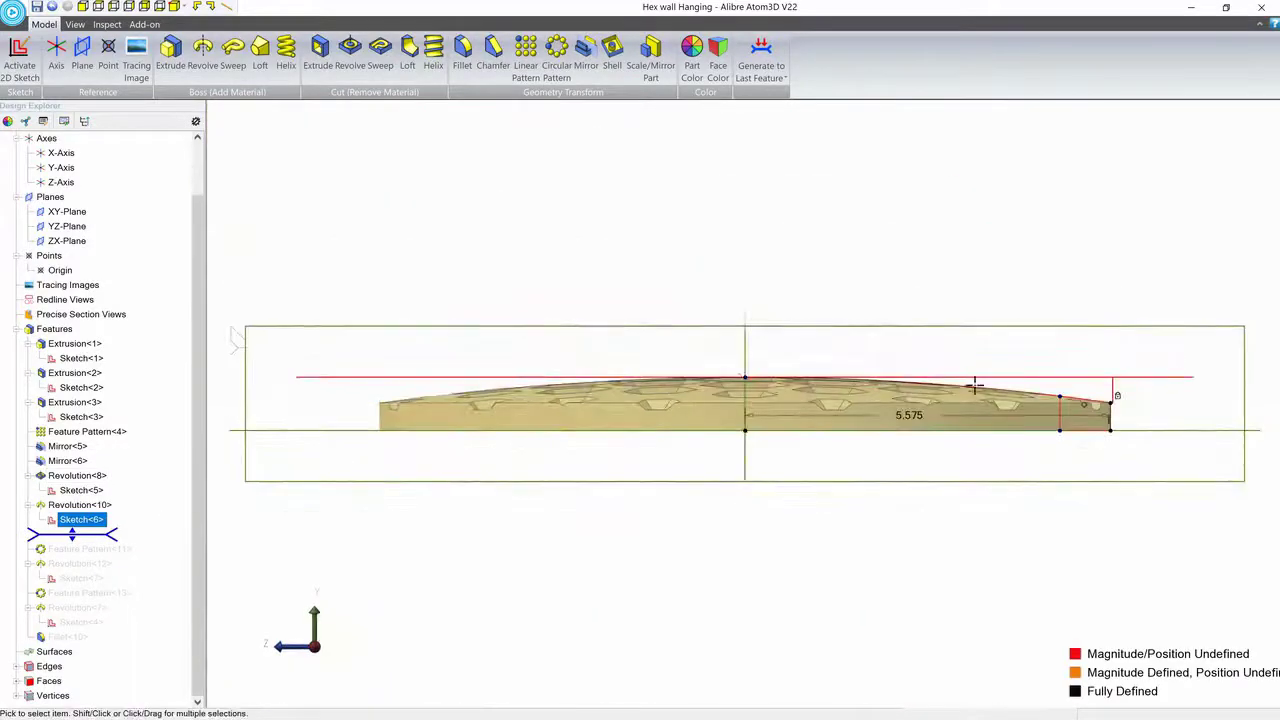
pyautogui.scroll(3, 963, 408)
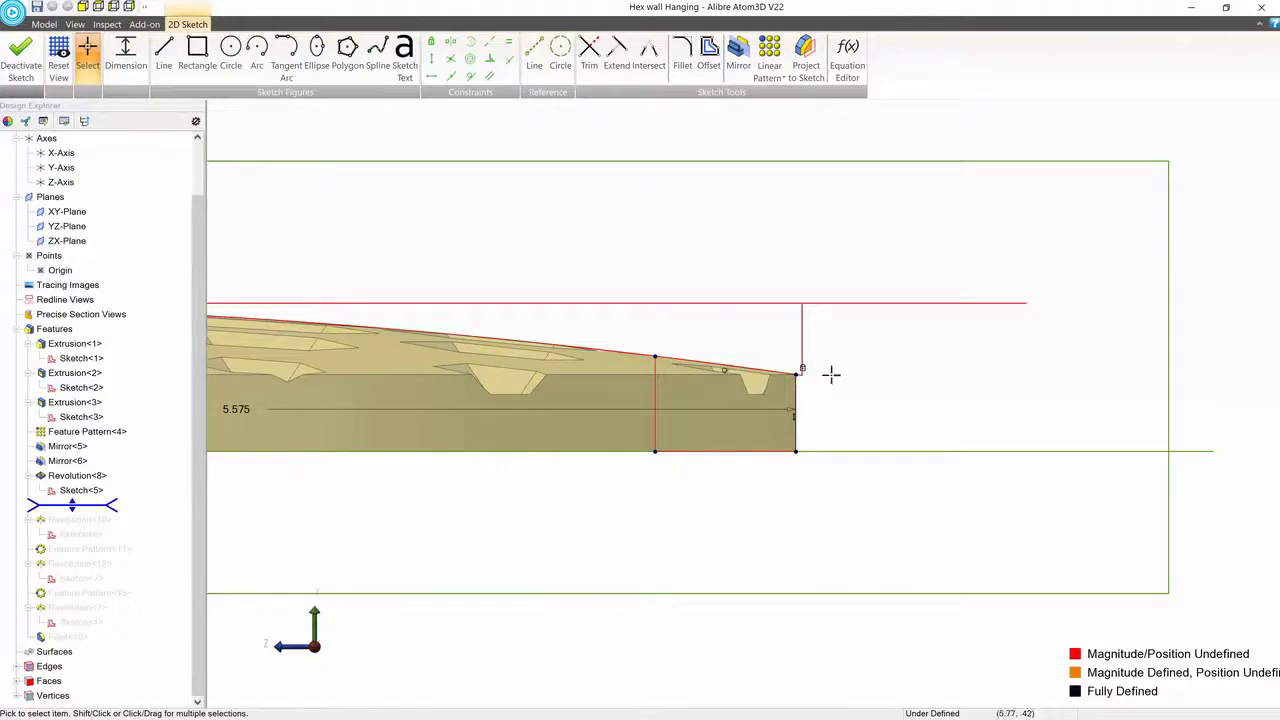
pyautogui.moveTo(831, 375)
pyautogui.mouseDown(button='middle')
pyautogui.moveTo(837, 397)
pyautogui.moveTo(831, 386)
pyautogui.mouseUp(button='middle')
pyautogui.scroll(-3, 831, 386)
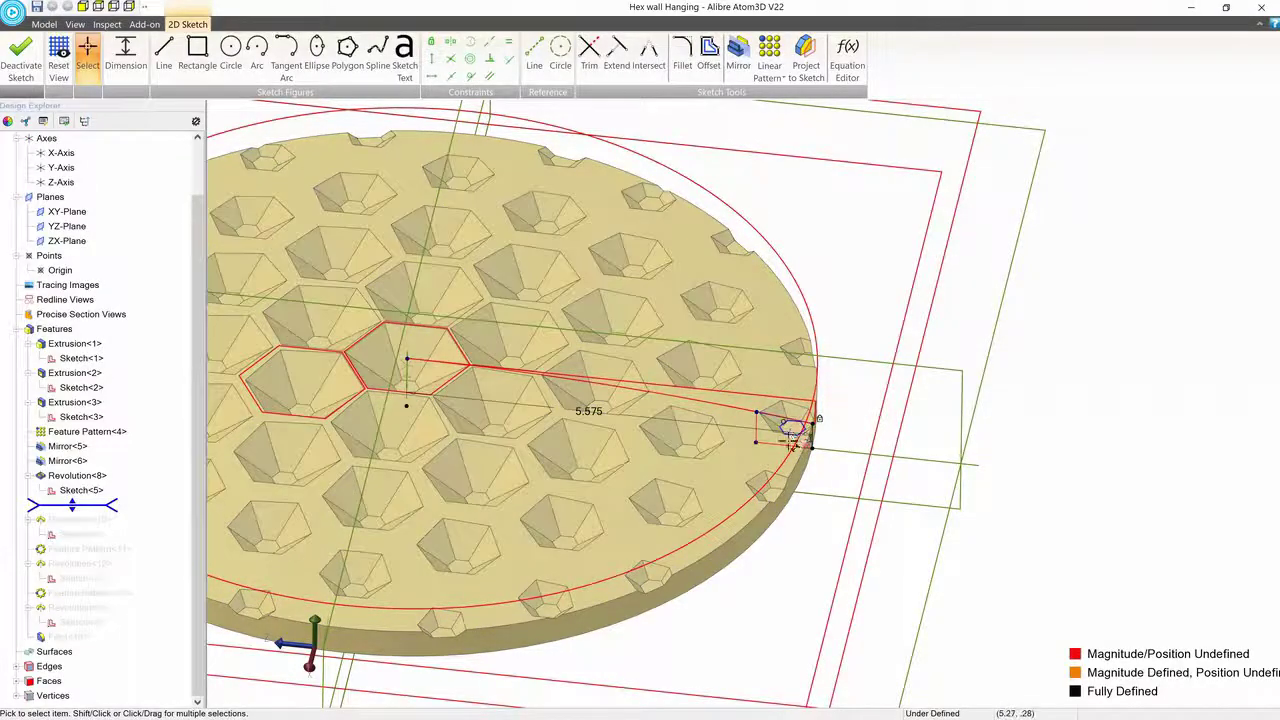
pyautogui.click(22, 56)
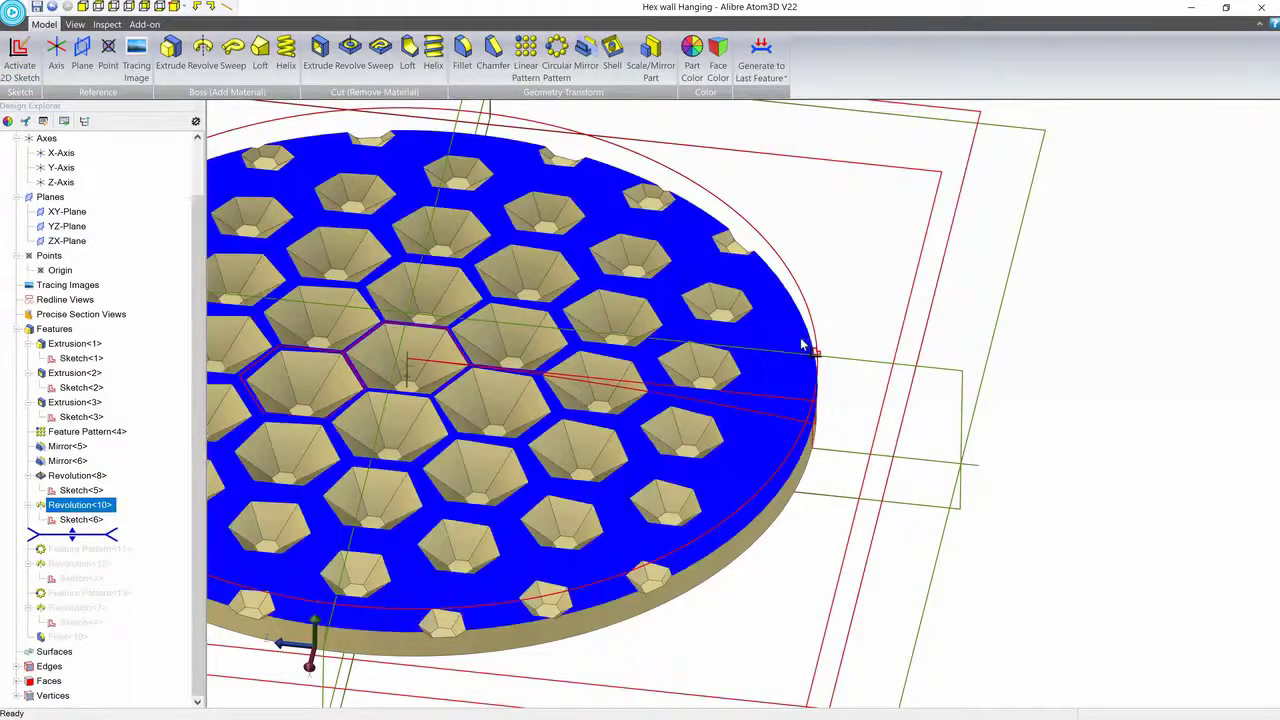
# - Roll the feature history forward past Feature Pattern<11> to fill the remaining outermost pockets around the disc's rim
pyautogui.scroll(-3, 915, 312)
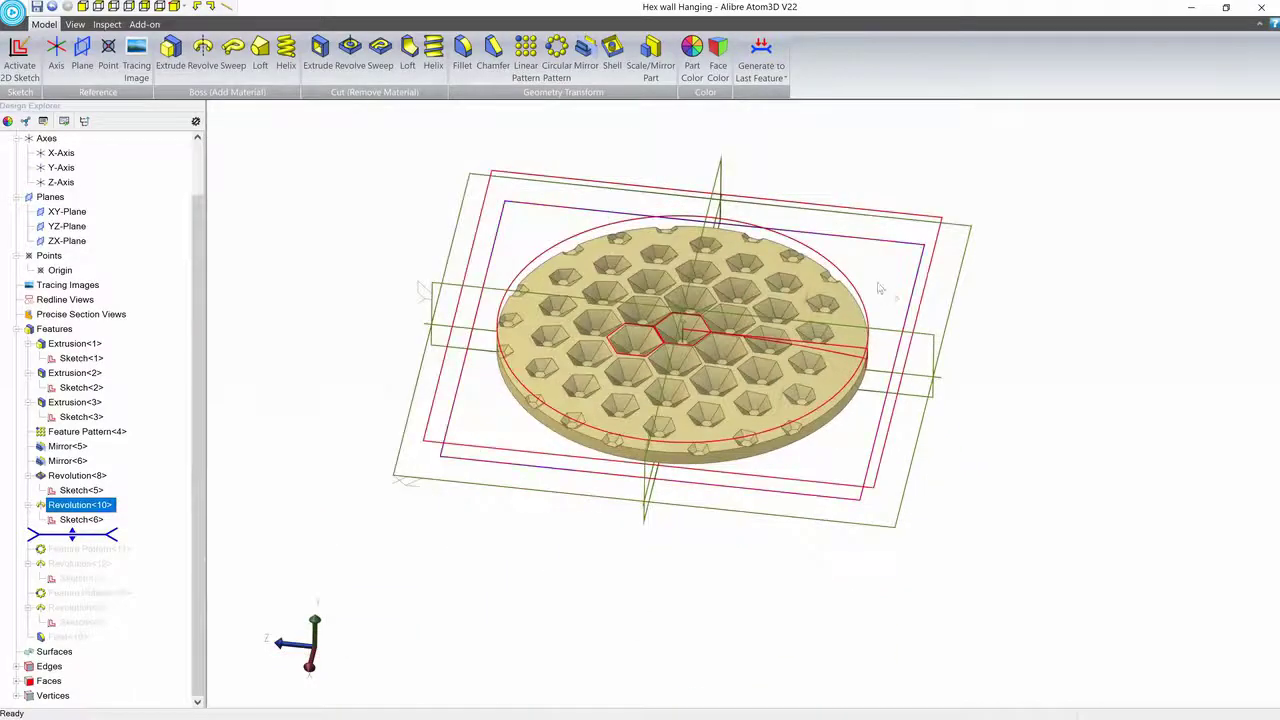
pyautogui.moveTo(880, 287); pyautogui.dragTo(880, 303, button='middle')
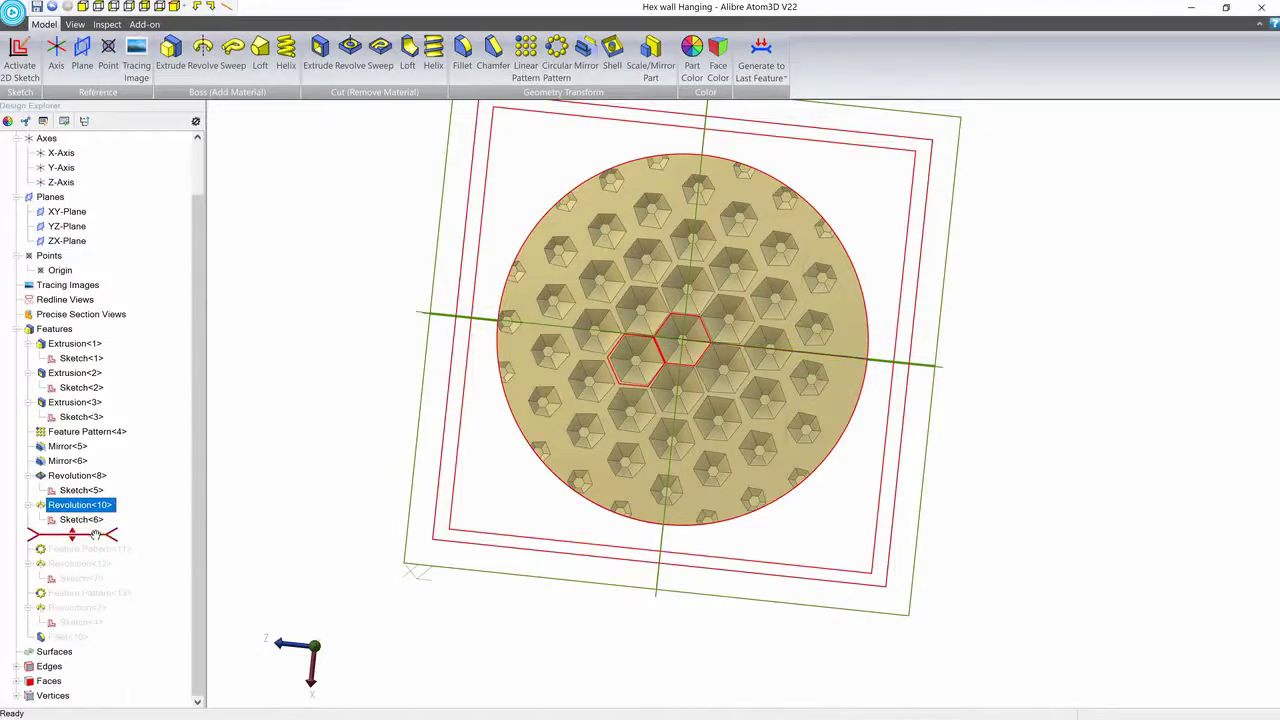
pyautogui.moveTo(95, 535); pyautogui.dragTo(94, 550)
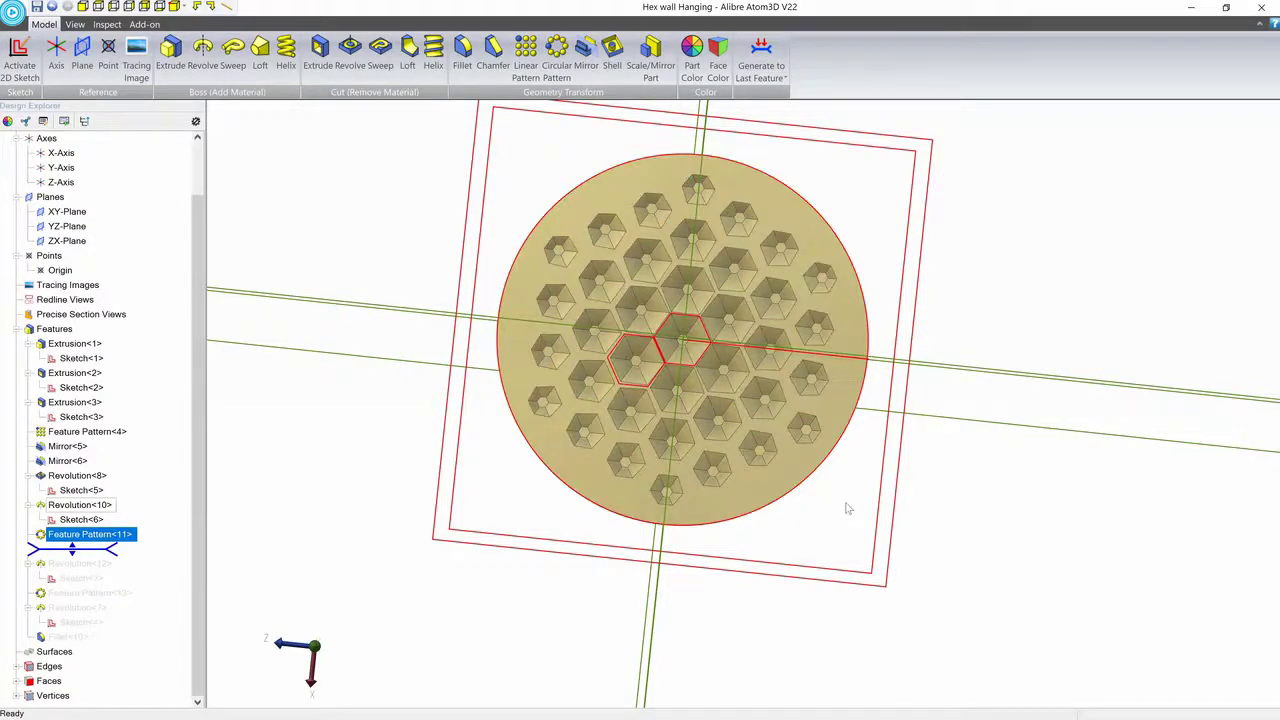
pyautogui.moveTo(363, 429); pyautogui.dragTo(392, 415, button='middle')
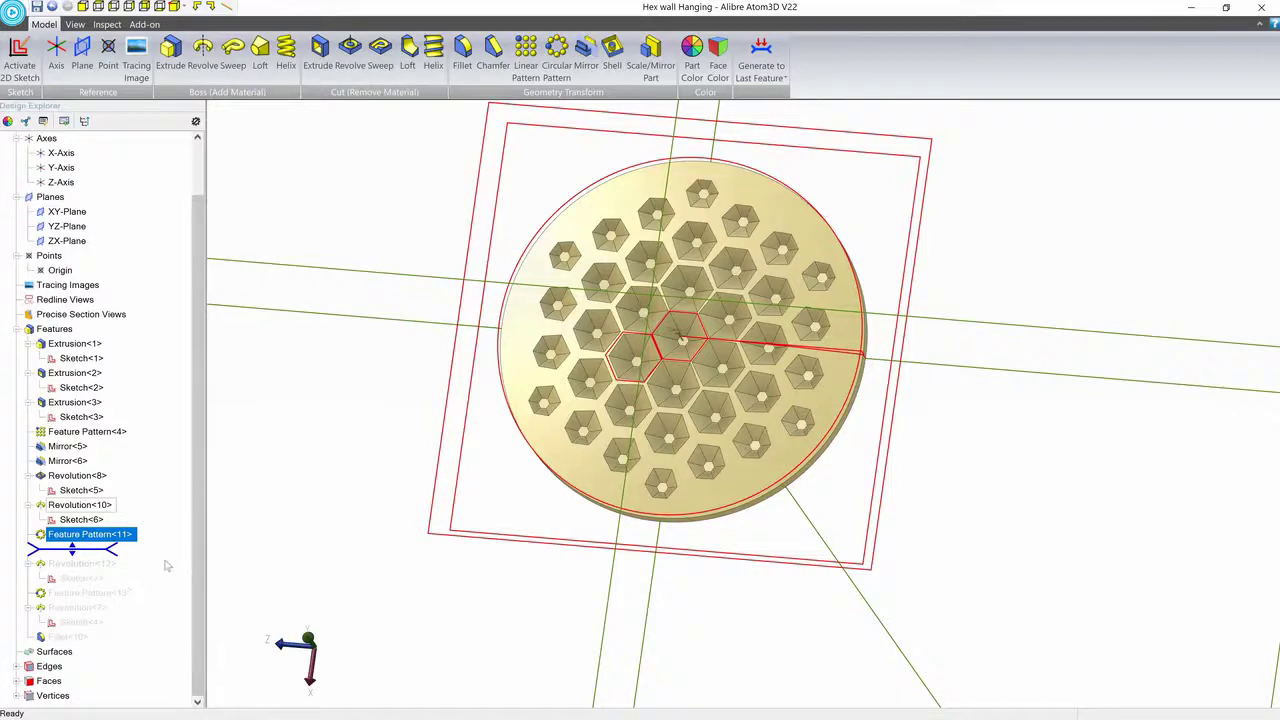
# - Roll the feature history forward past Revolution<12> to include the patch over a single pocket one row in from the rim
pyautogui.moveTo(105, 549); pyautogui.dragTo(100, 578)
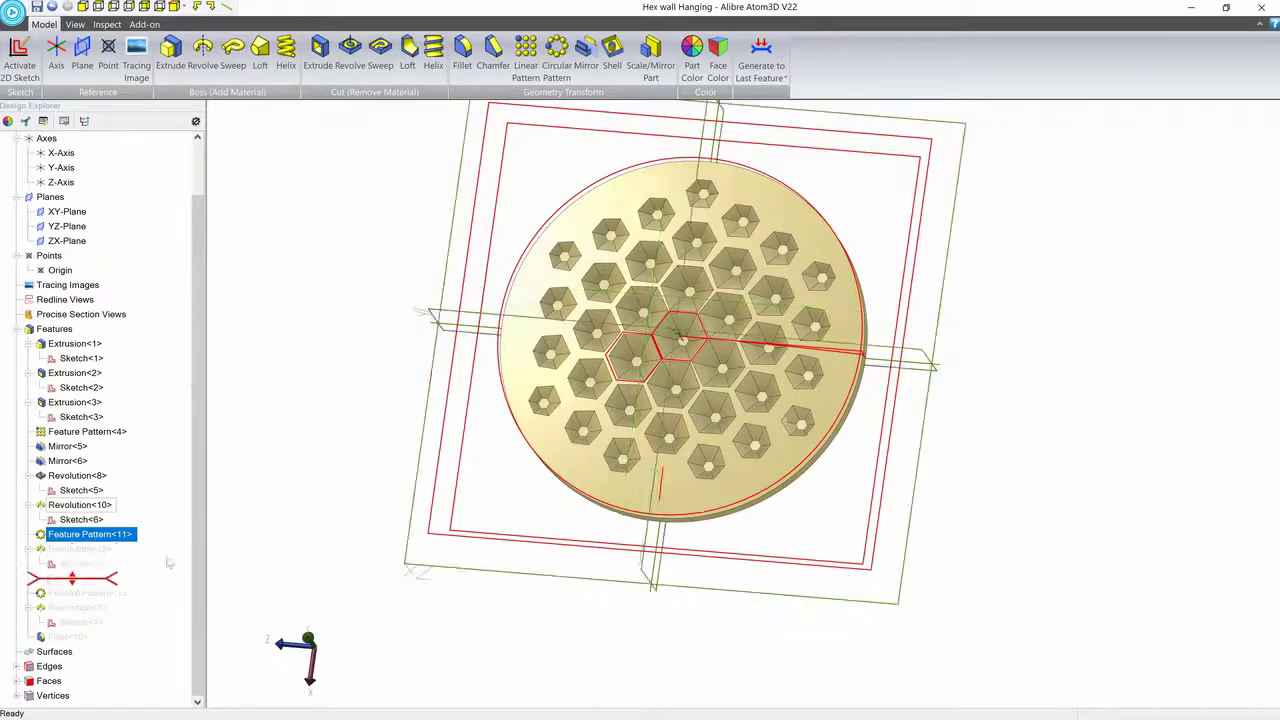
pyautogui.moveTo(346, 453); pyautogui.dragTo(452, 468, button='middle')
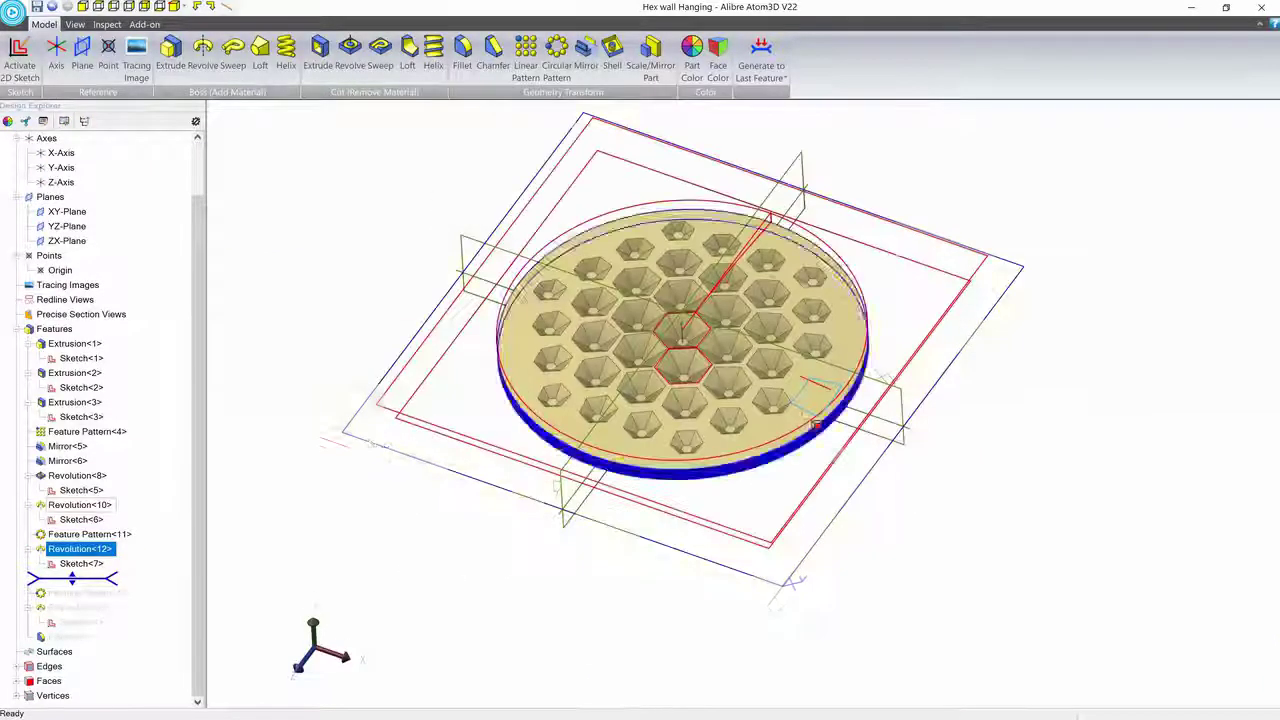
pyautogui.scroll(5, 808, 405)
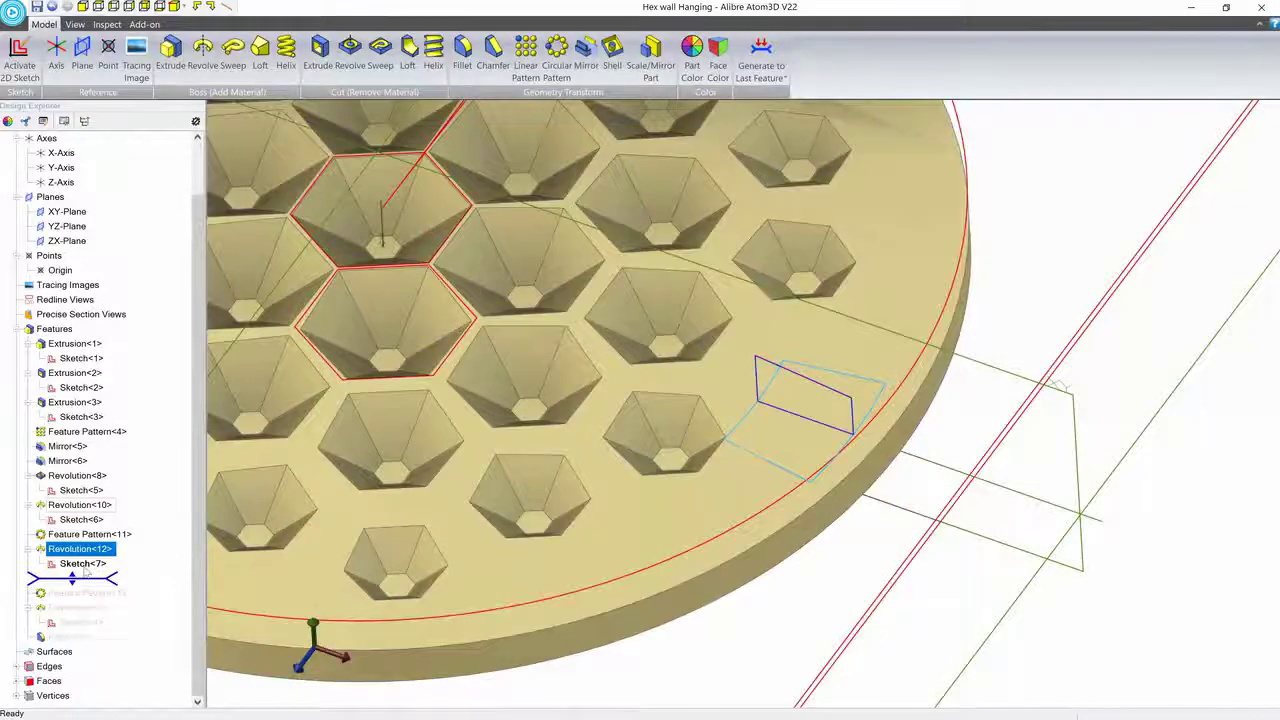
# - Open Sketch<7> to examine the profile of the second revolved patch over its pocket, and close the sketch
pyautogui.rightClick(86, 566)
pyautogui.click(118, 578)
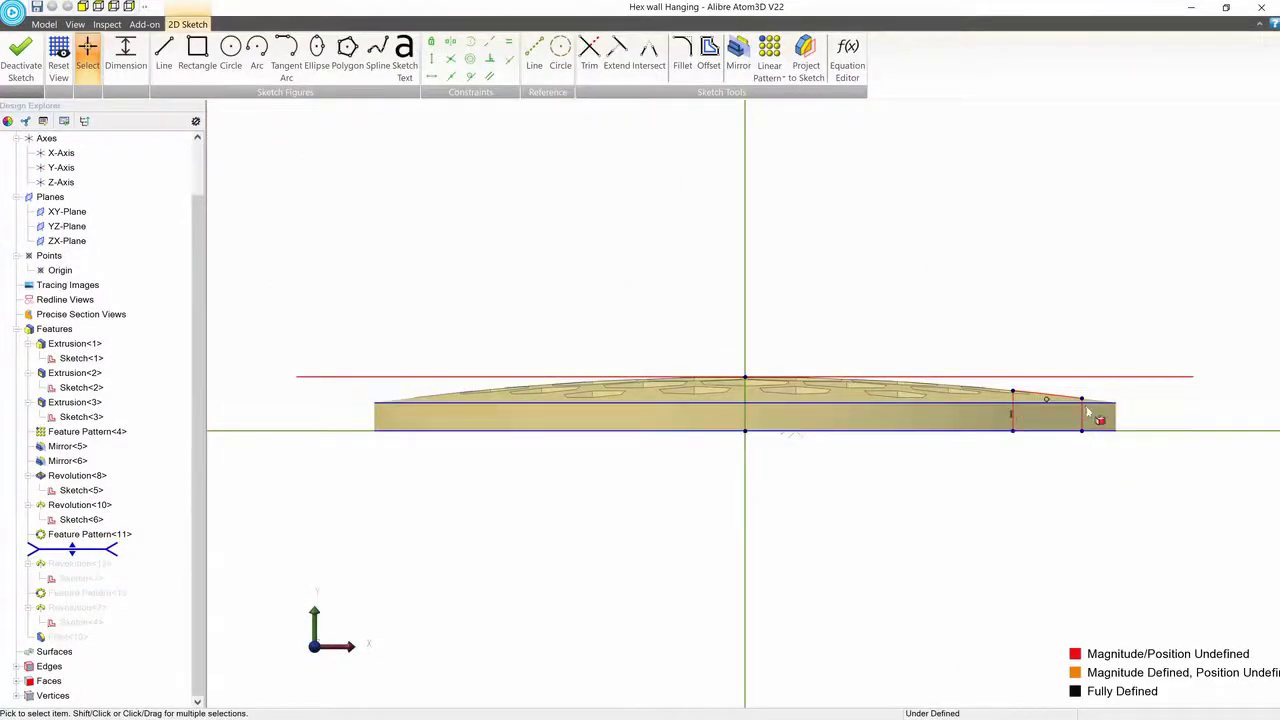
pyautogui.moveTo(1087, 411); pyautogui.dragTo(1091, 440, button='middle')
pyautogui.scroll(5, 1055, 297)
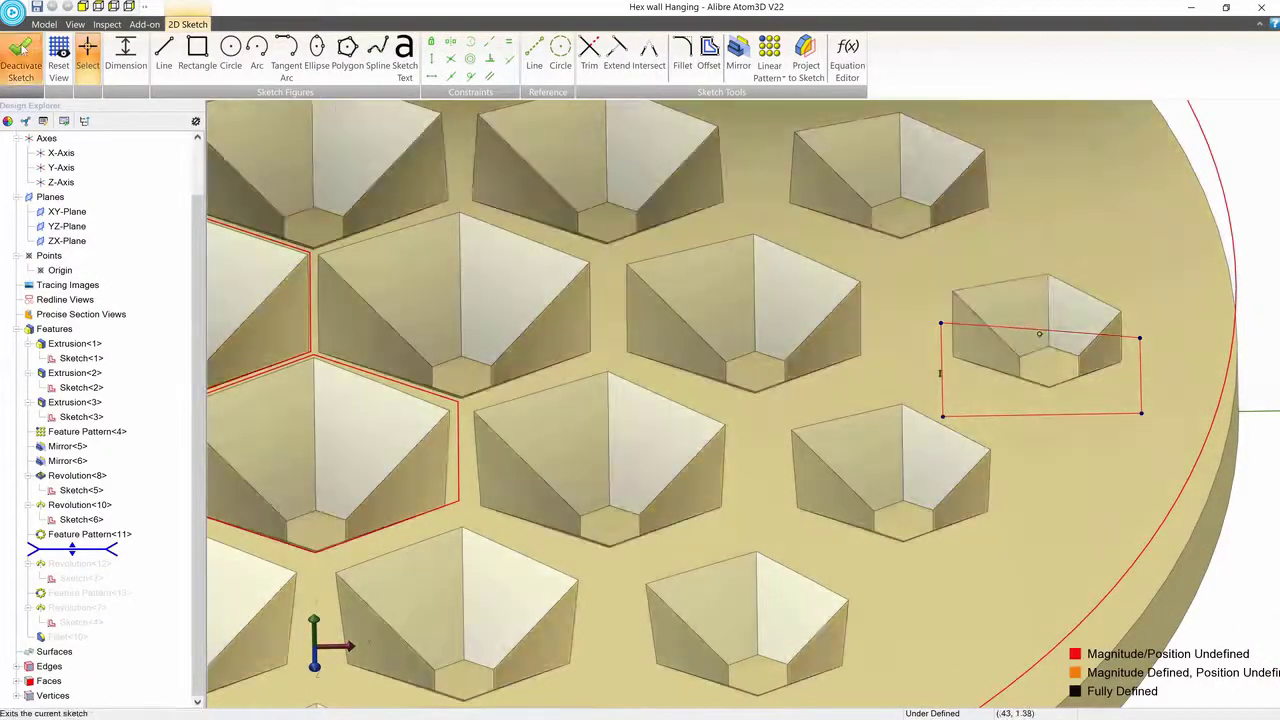
pyautogui.click(21, 58)
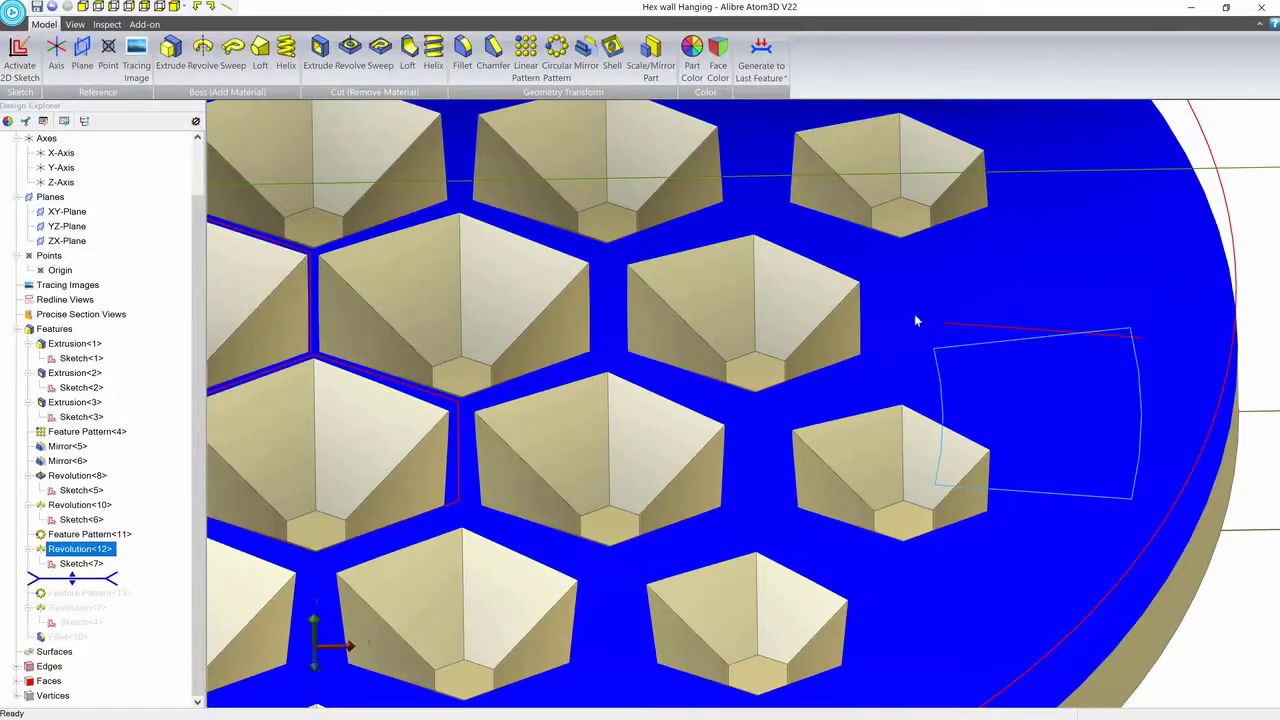
# - Roll the feature history forward past Feature Pattern<13> to repeat the second patch around the disc
pyautogui.scroll(-5, 1140, 310)
pyautogui.scroll(3, 1017, 348)
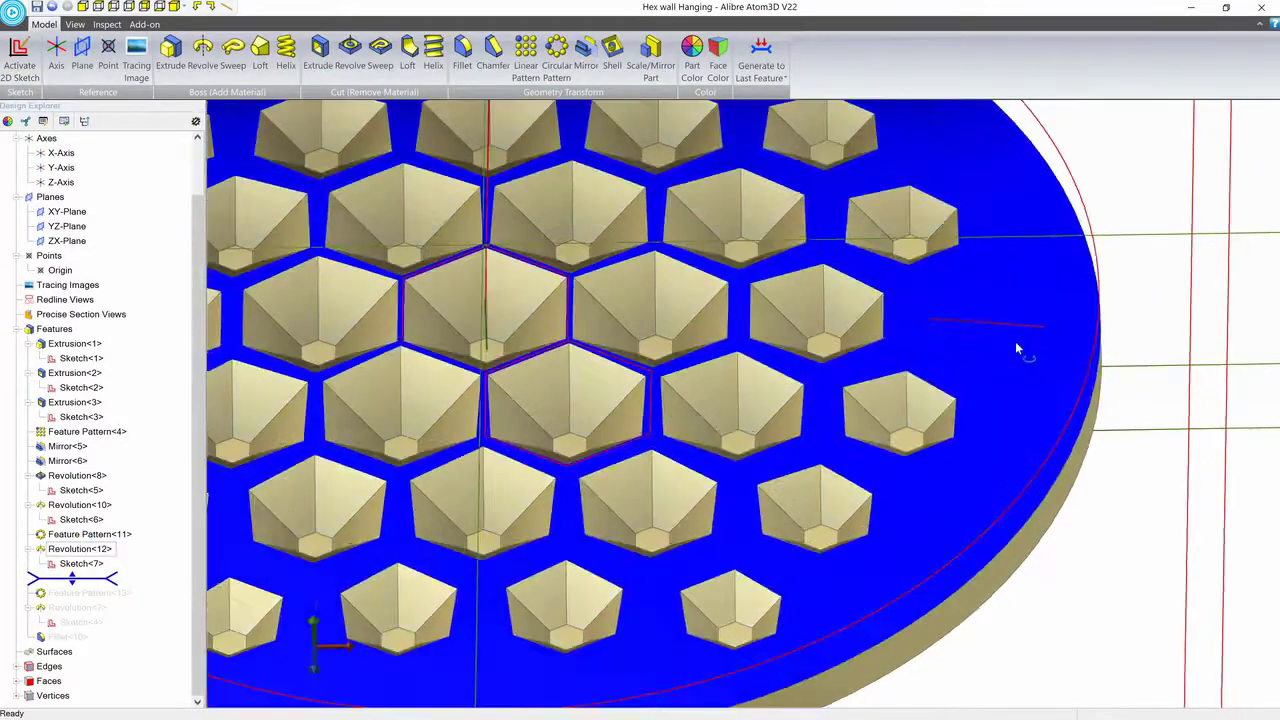
pyautogui.moveTo(1016, 348); pyautogui.dragTo(1019, 313, button='middle')
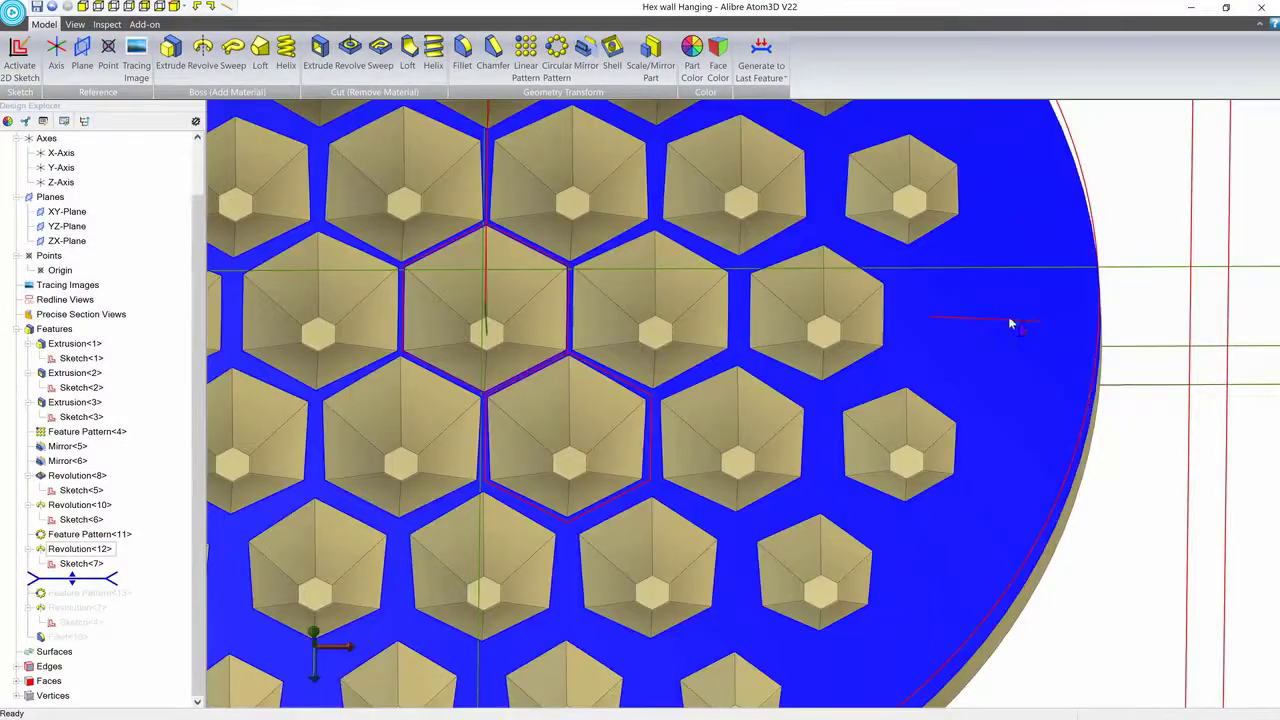
pyautogui.scroll(-4, 1006, 322)
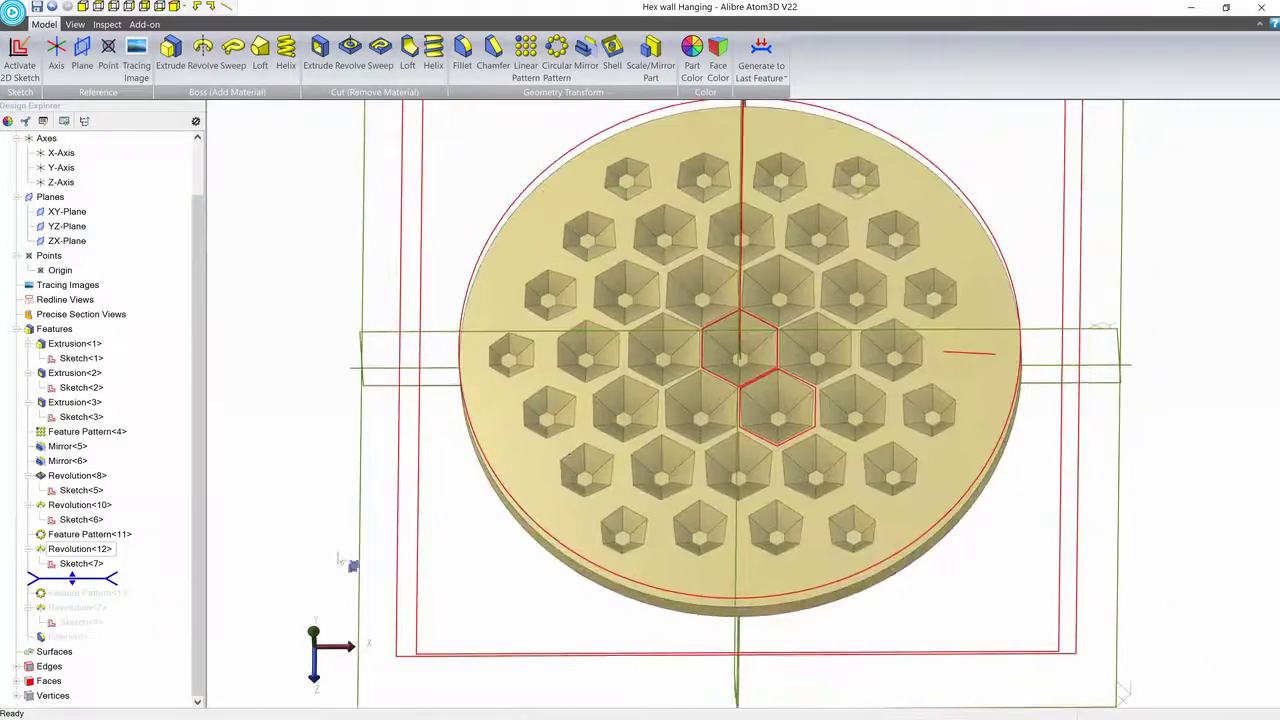
pyautogui.moveTo(102, 591); pyautogui.dragTo(103, 594)
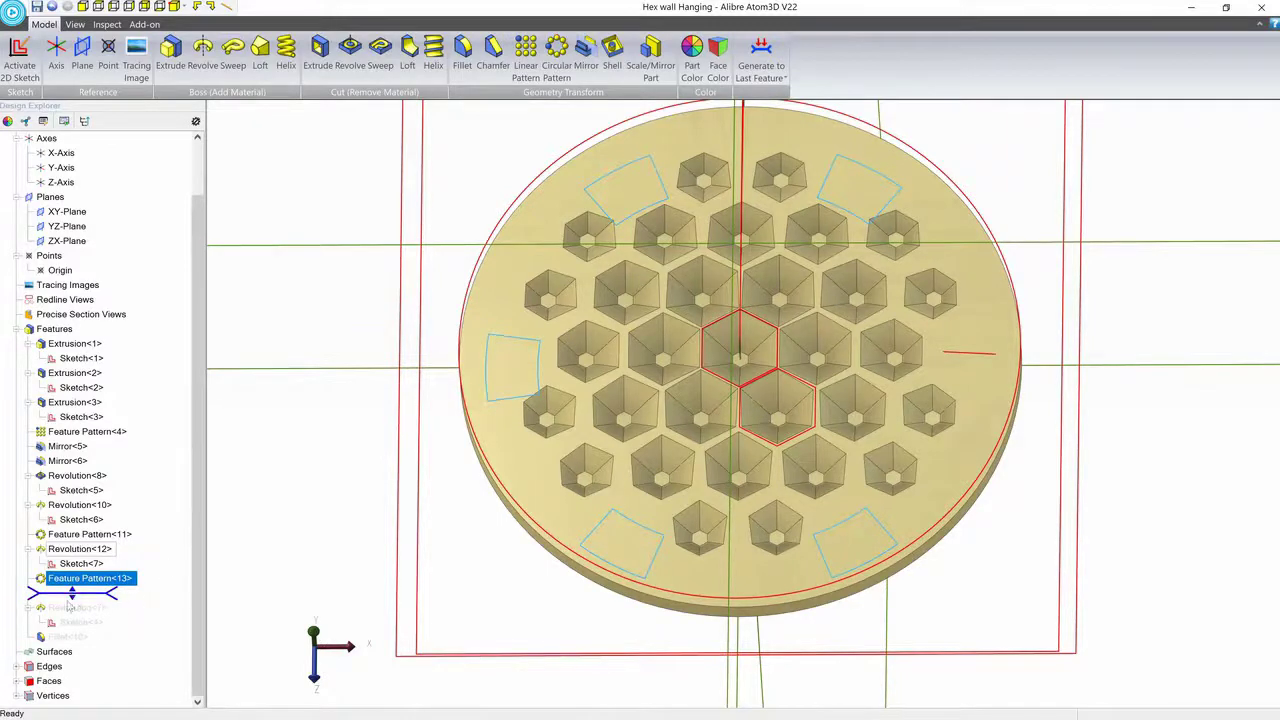
# - Roll the feature history forward past Revolution<7> and Fillet<10> to add the raised outer rim and round its edges
pyautogui.moveTo(88, 594); pyautogui.dragTo(91, 607)
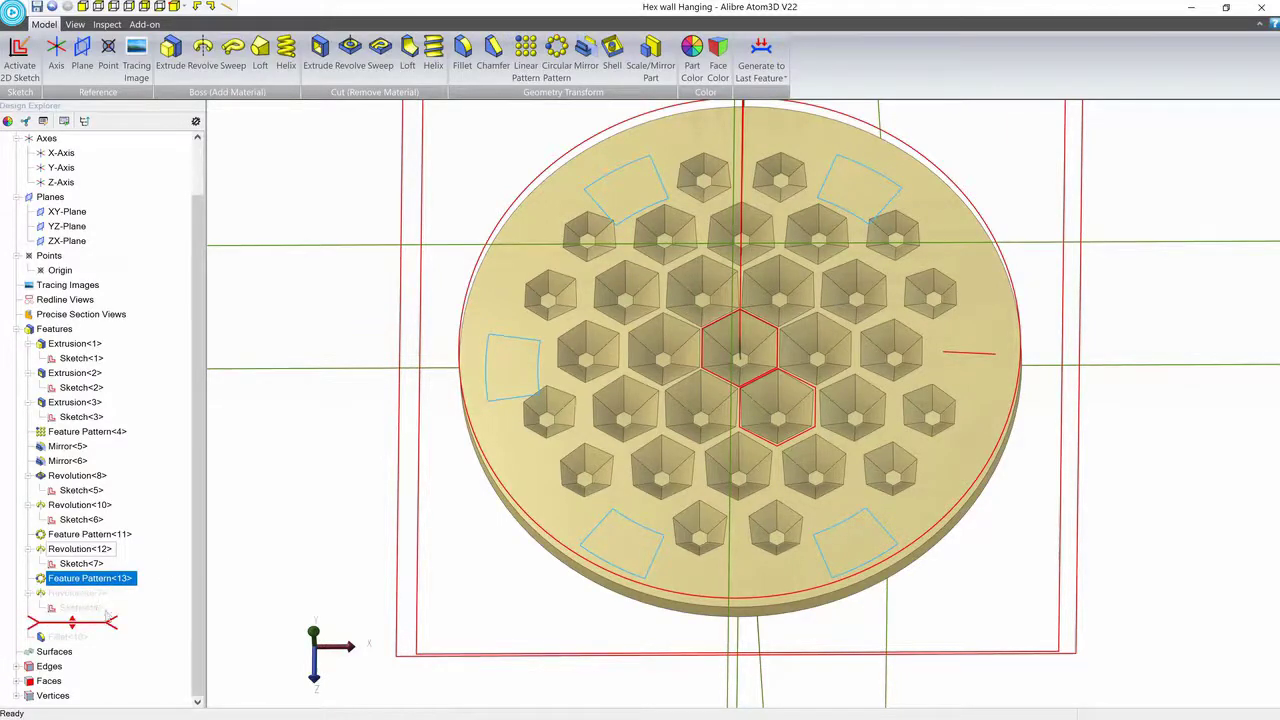
pyautogui.moveTo(1109, 546); pyautogui.dragTo(1108, 474, button='middle')
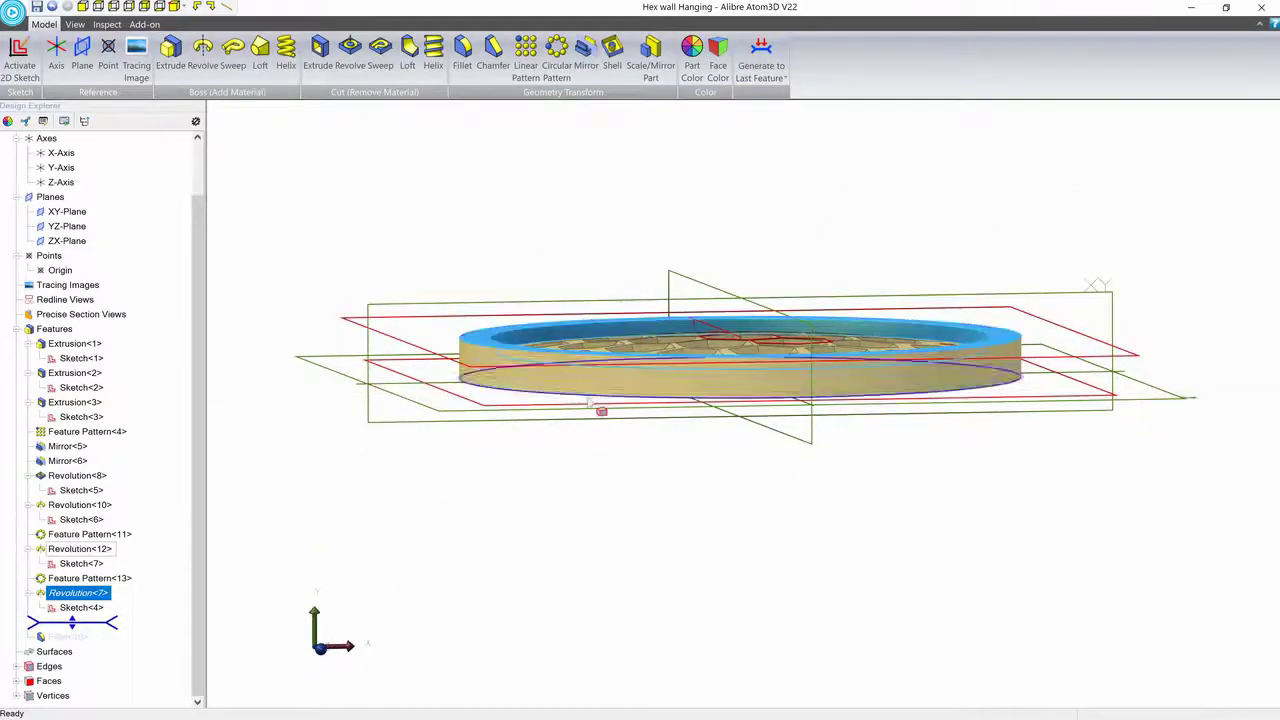
pyautogui.moveTo(92, 622); pyautogui.dragTo(92, 636)
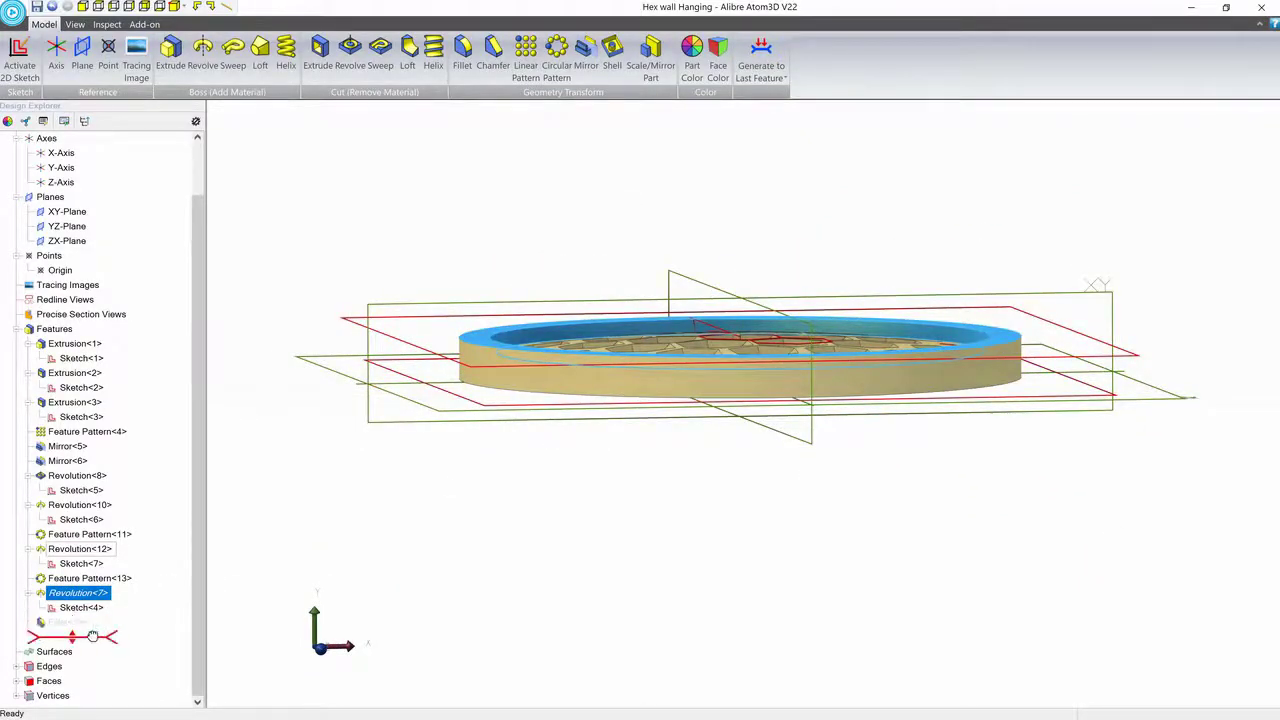
pyautogui.click(943, 535)
pyautogui.moveTo(1040, 501)
pyautogui.mouseDown(button='middle')
pyautogui.moveTo(1042, 518)
pyautogui.moveTo(1047, 508)
pyautogui.moveTo(1029, 505)
pyautogui.mouseUp(button='middle')
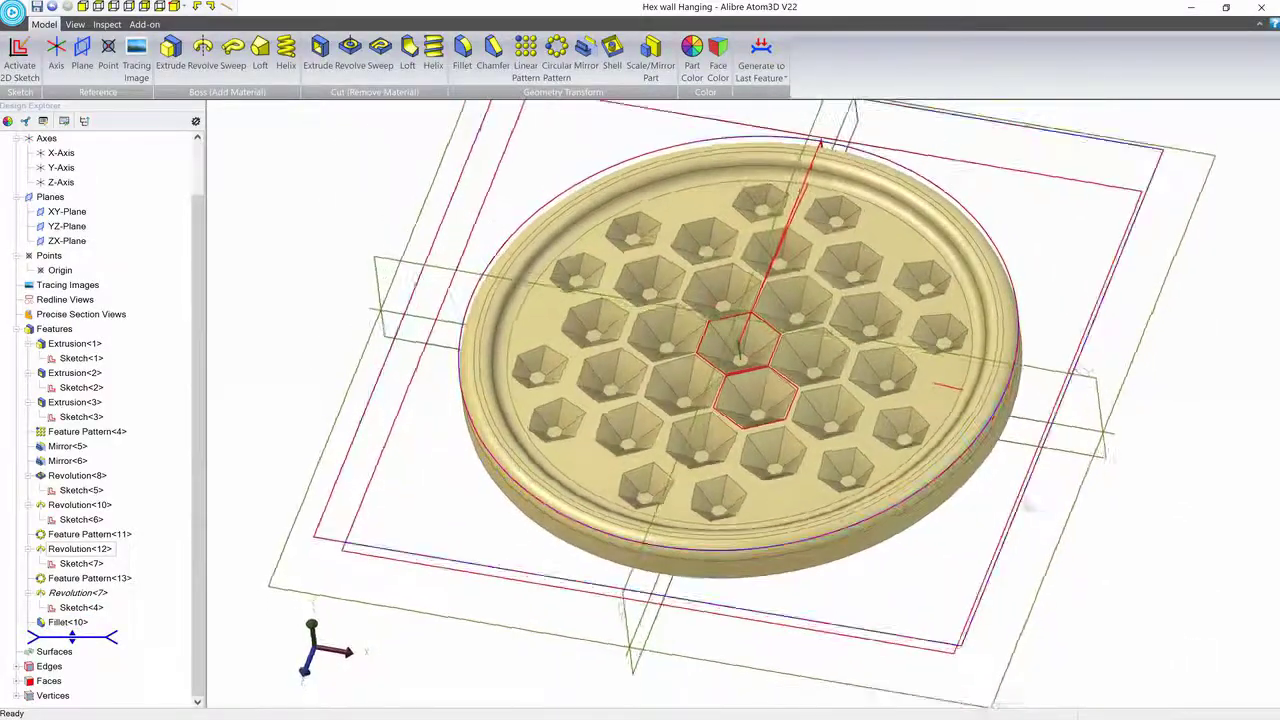
# - Section the finished part along the XY plane and hide the sketches and reference geometry
pyautogui.click(78, 24)
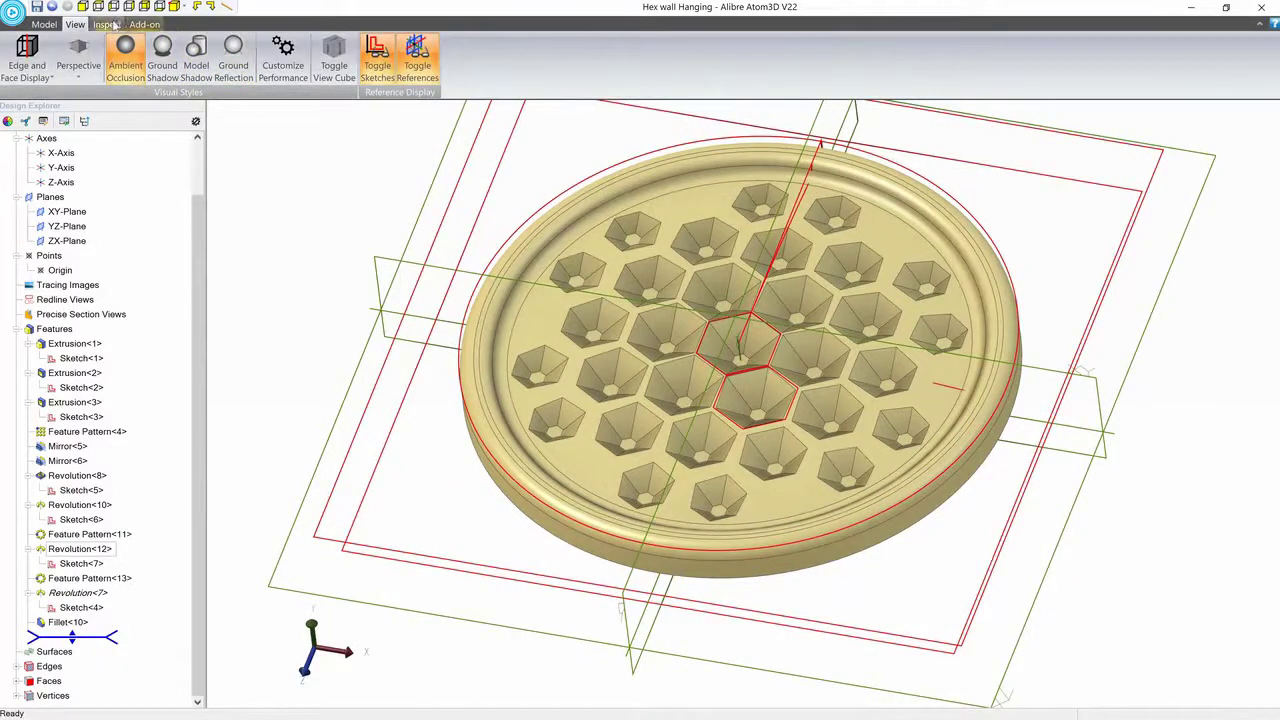
pyautogui.click(112, 24)
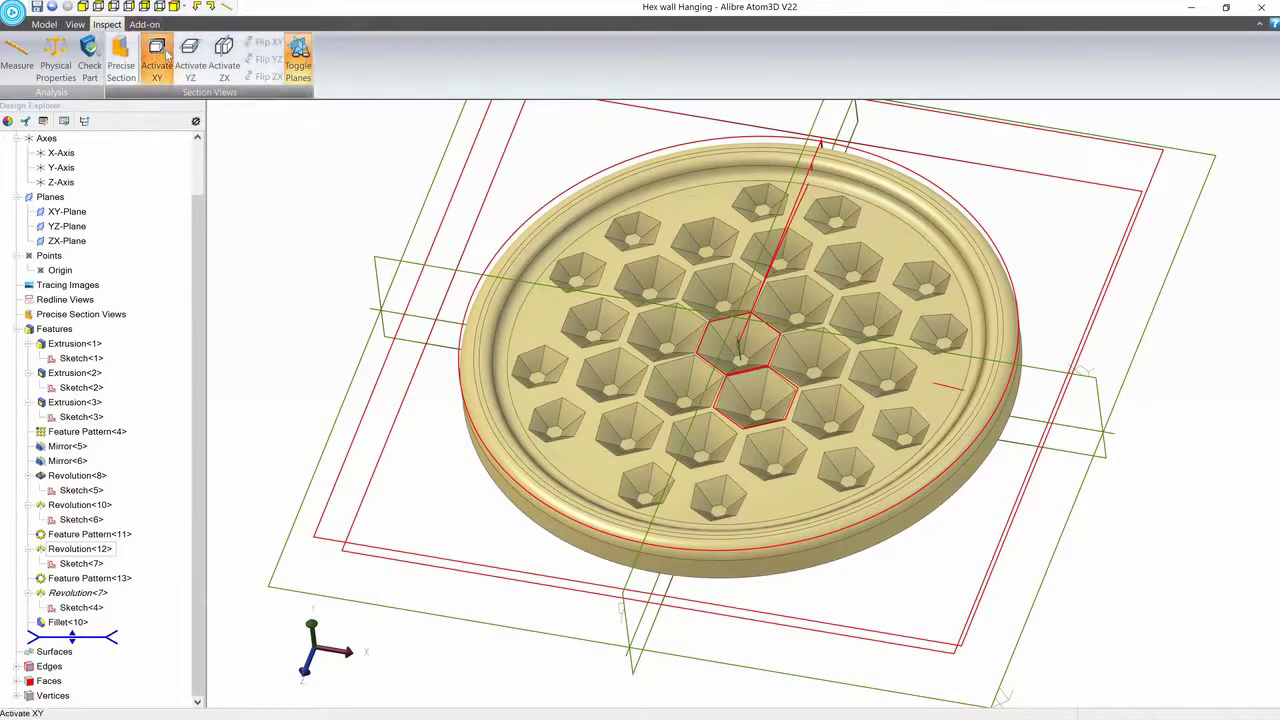
pyautogui.click(157, 55)
pyautogui.moveTo(814, 286); pyautogui.dragTo(810, 284, button='middle')
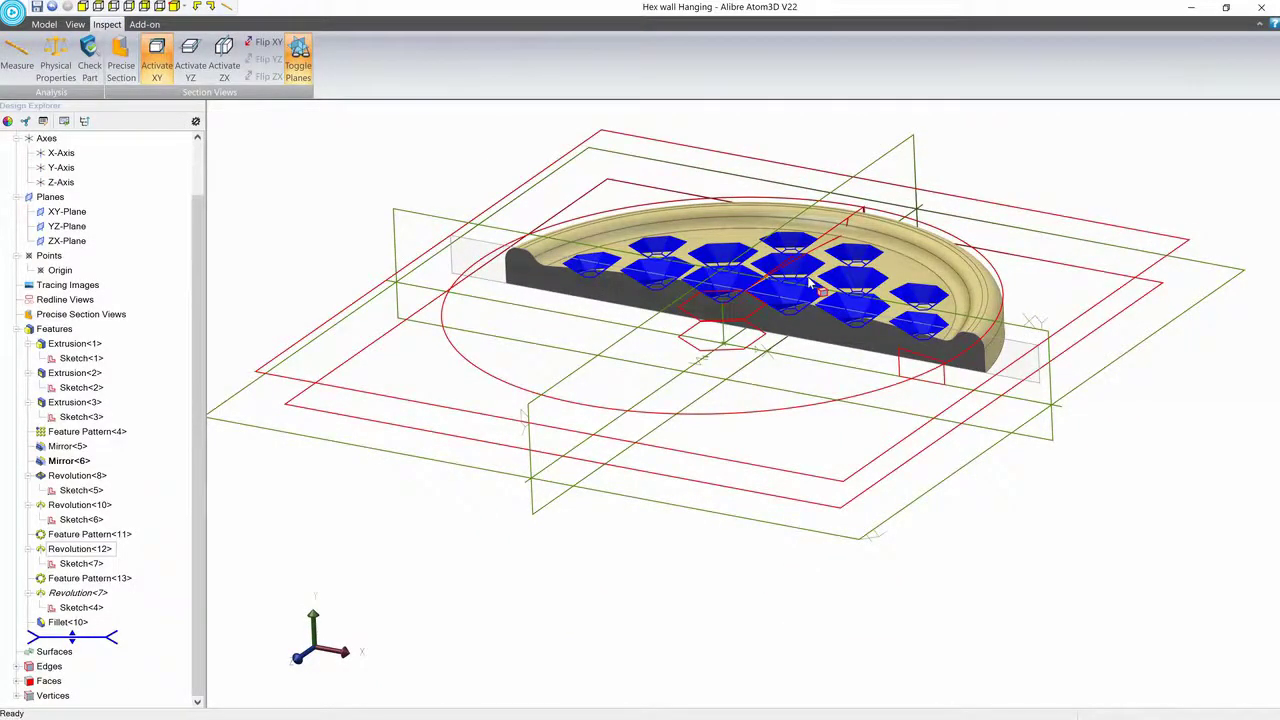
pyautogui.hotkey('ctrl', 'shift', 'r')
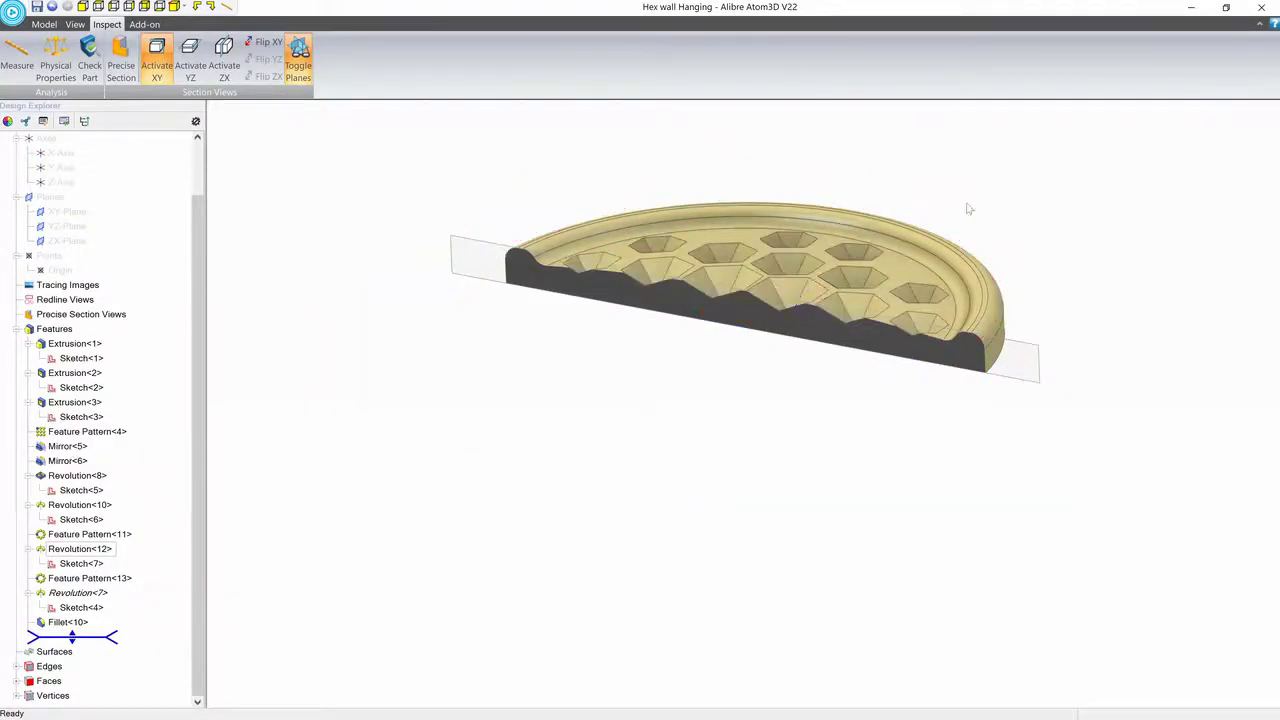
# - Examine the cross-section of the pockets and filleted rim up close, and turn off the XY section view
pyautogui.moveTo(966, 206); pyautogui.dragTo(960, 251, button='middle')
pyautogui.scroll(5, 843, 335)
pyautogui.moveTo(843, 335); pyautogui.dragTo(737, 380, button='middle')
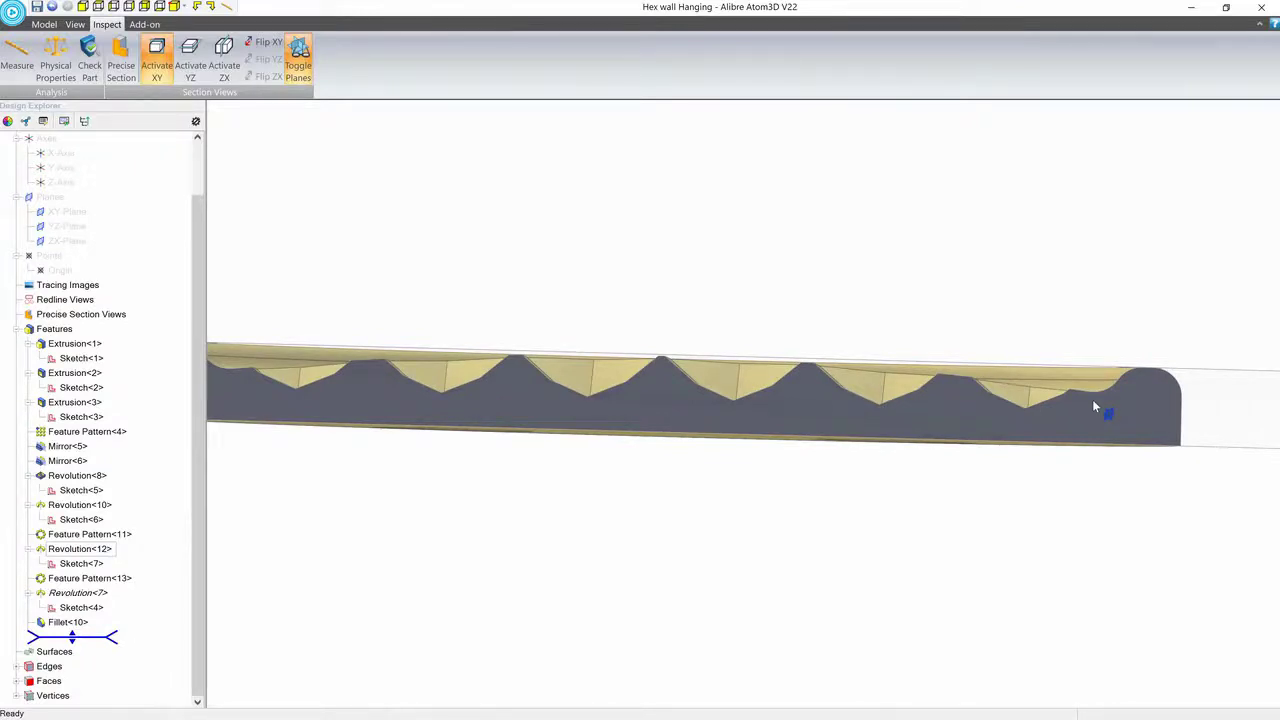
pyautogui.moveTo(1103, 403); pyautogui.dragTo(684, 357, button='middle')
pyautogui.click(157, 55)
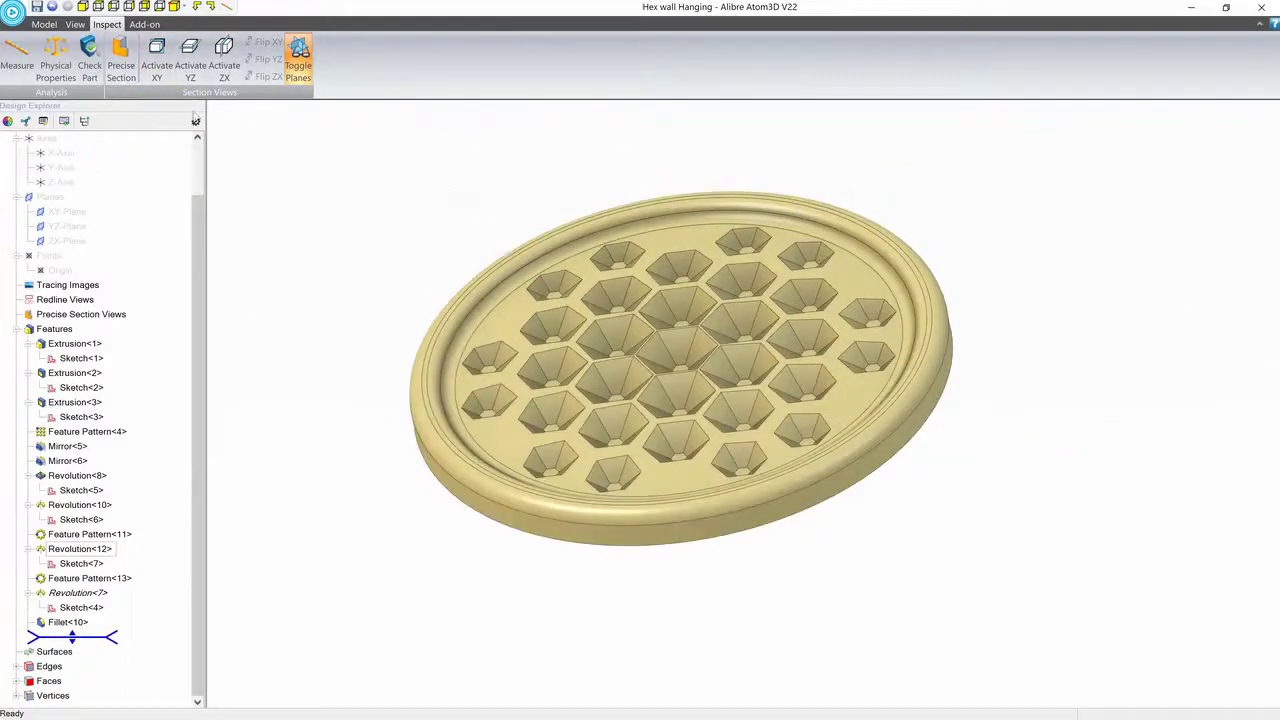
# - Export the part to the Hex Tray folder as Hex wall Hanging.stl, in binary format with design units and a 5° normal deviation
pyautogui.click(13, 13)
pyautogui.click(55, 171)
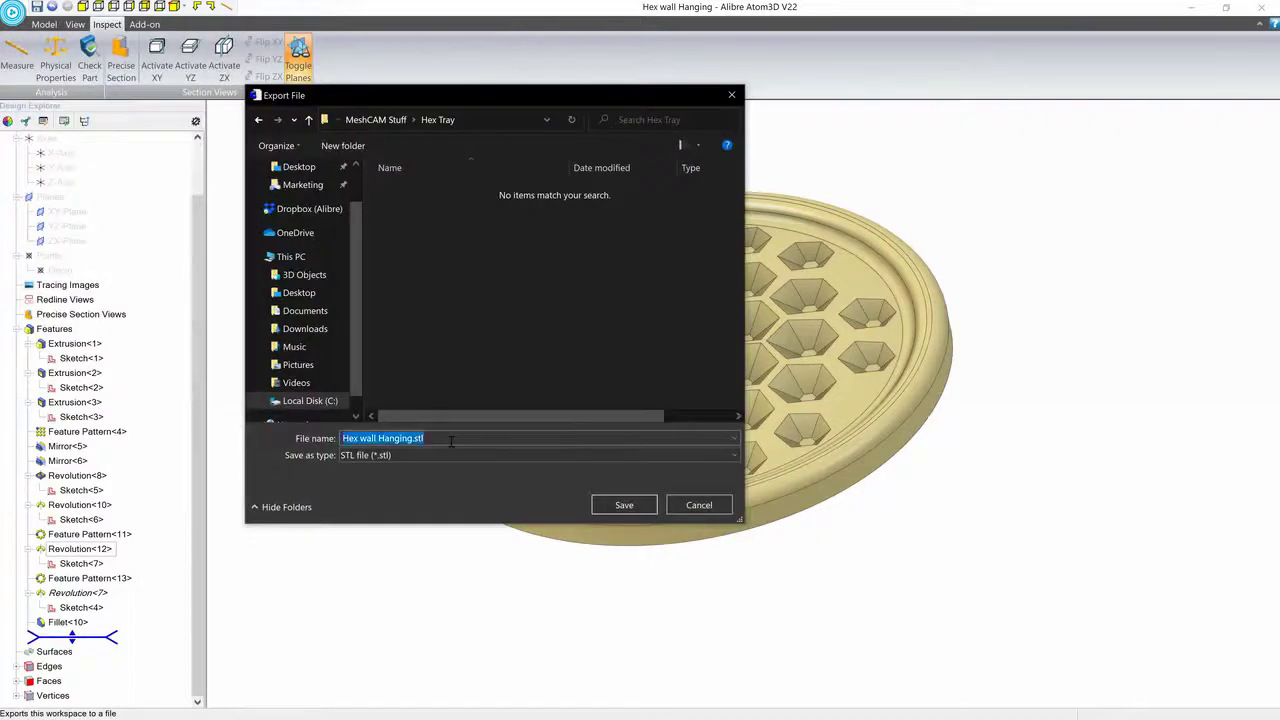
pyautogui.click(645, 506)
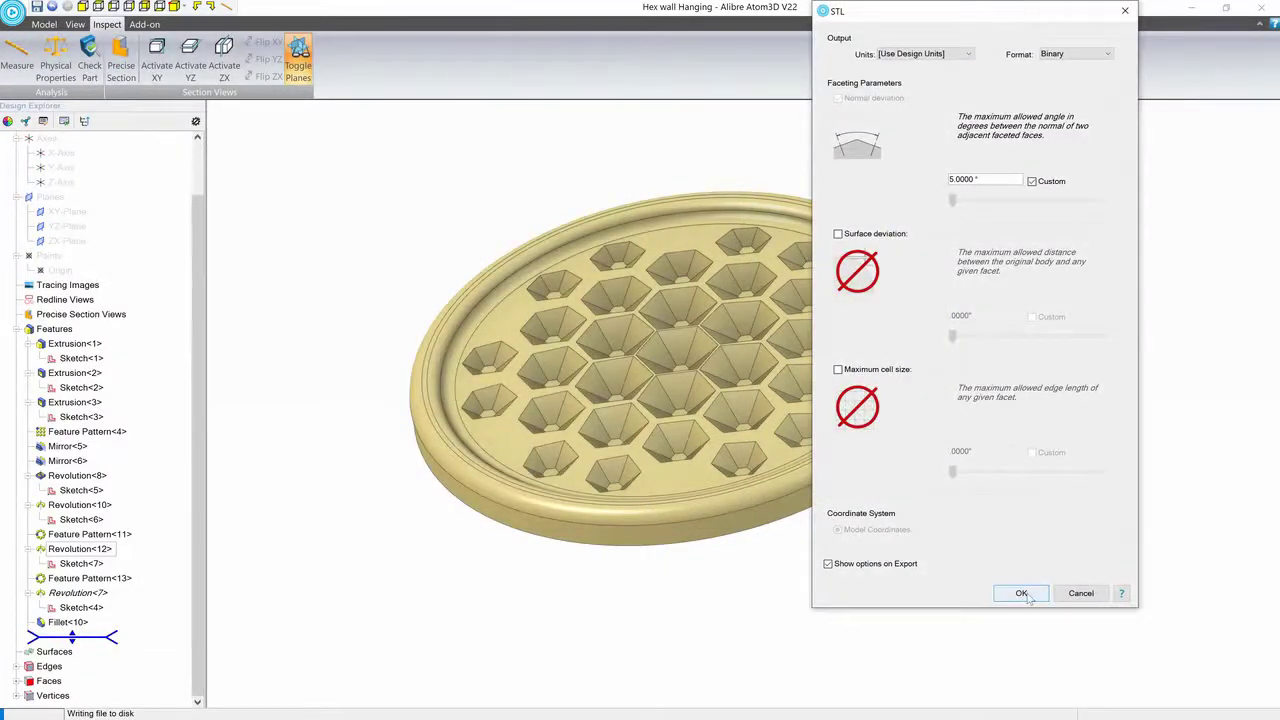
pyautogui.click(1016, 593)
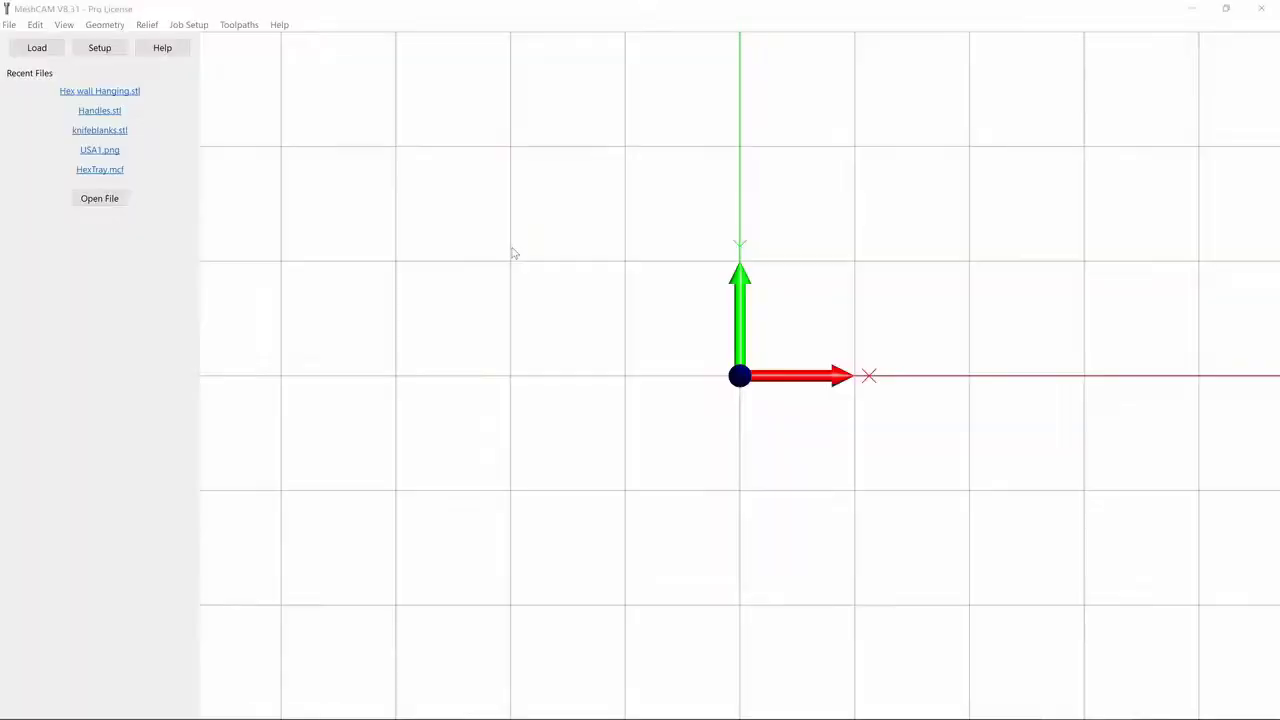
# - Load Hex wall Hanging.stl and flip the machining side to Back, accepting inches for the file and project units
pyautogui.click(37, 47)
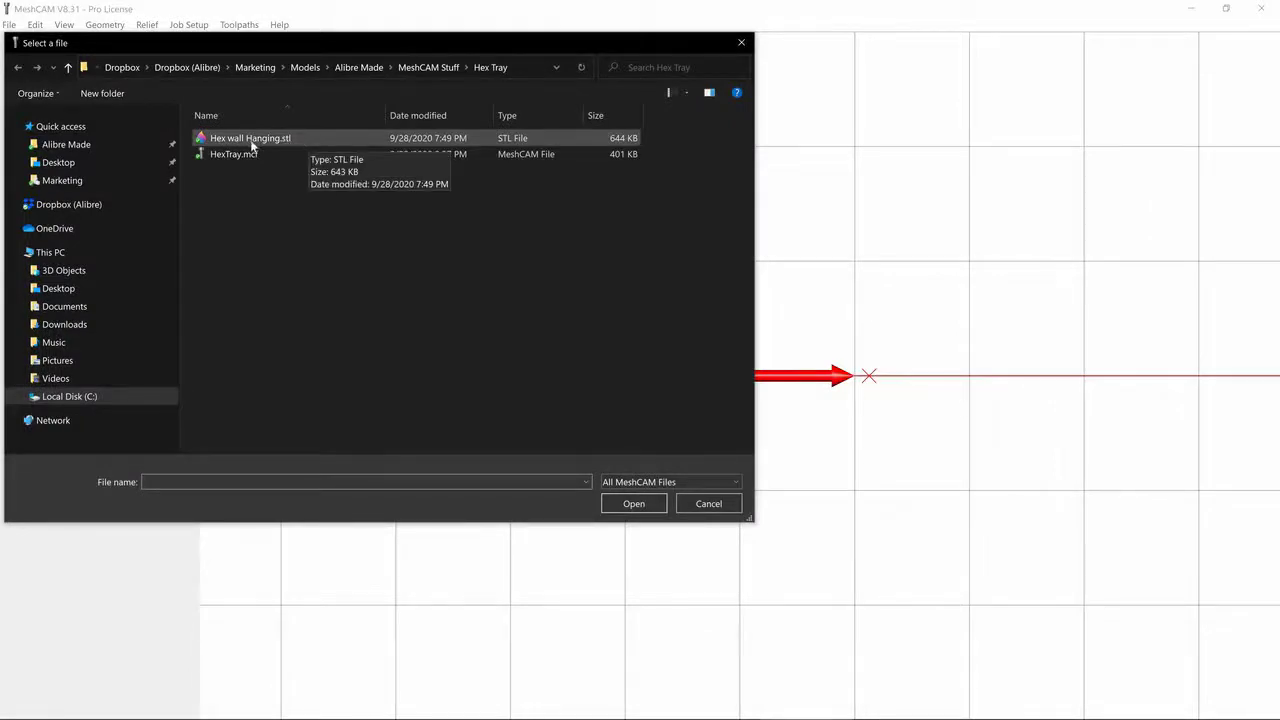
pyautogui.doubleClick(283, 138)
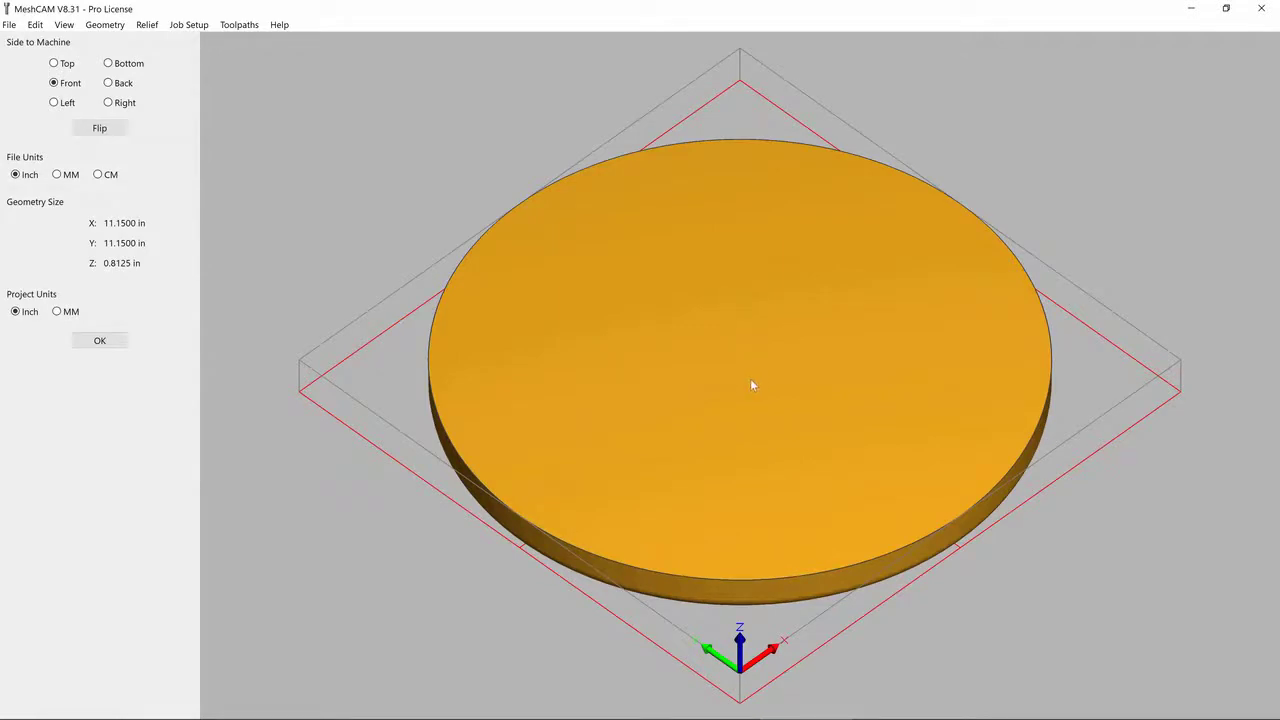
pyautogui.scroll(-2, 750, 378)
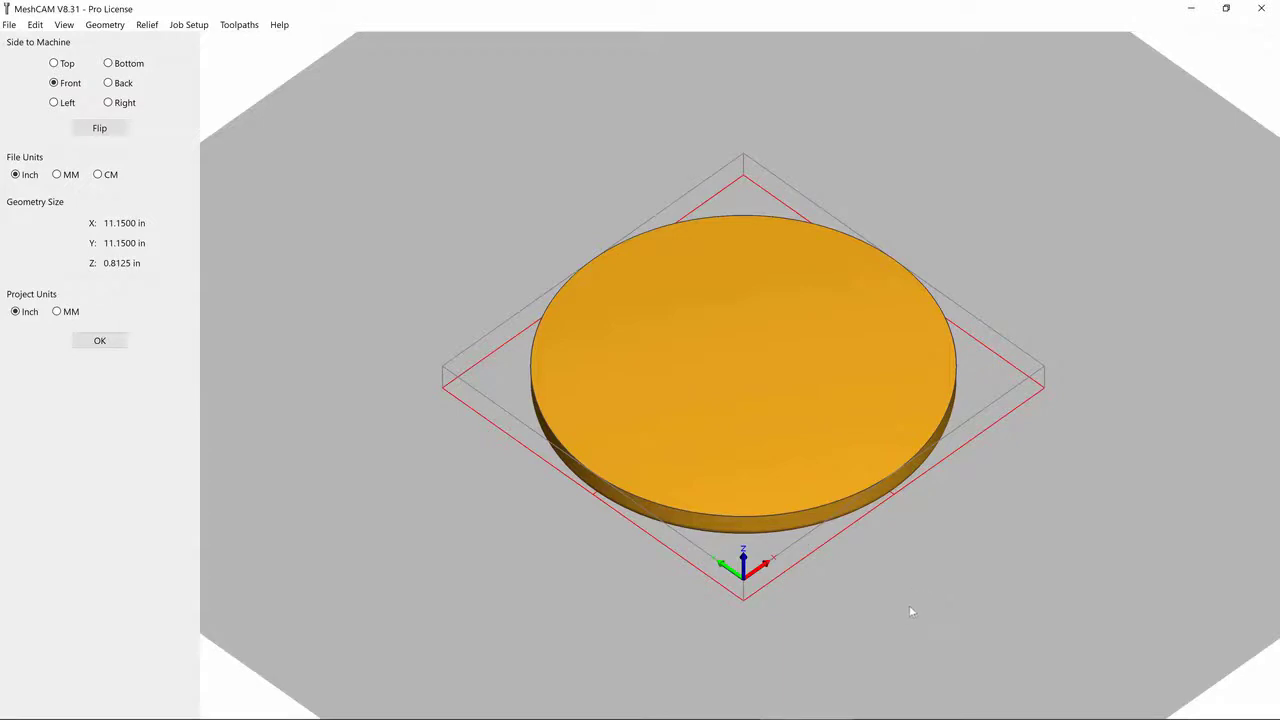
pyautogui.moveTo(911, 609); pyautogui.dragTo(725, 542)
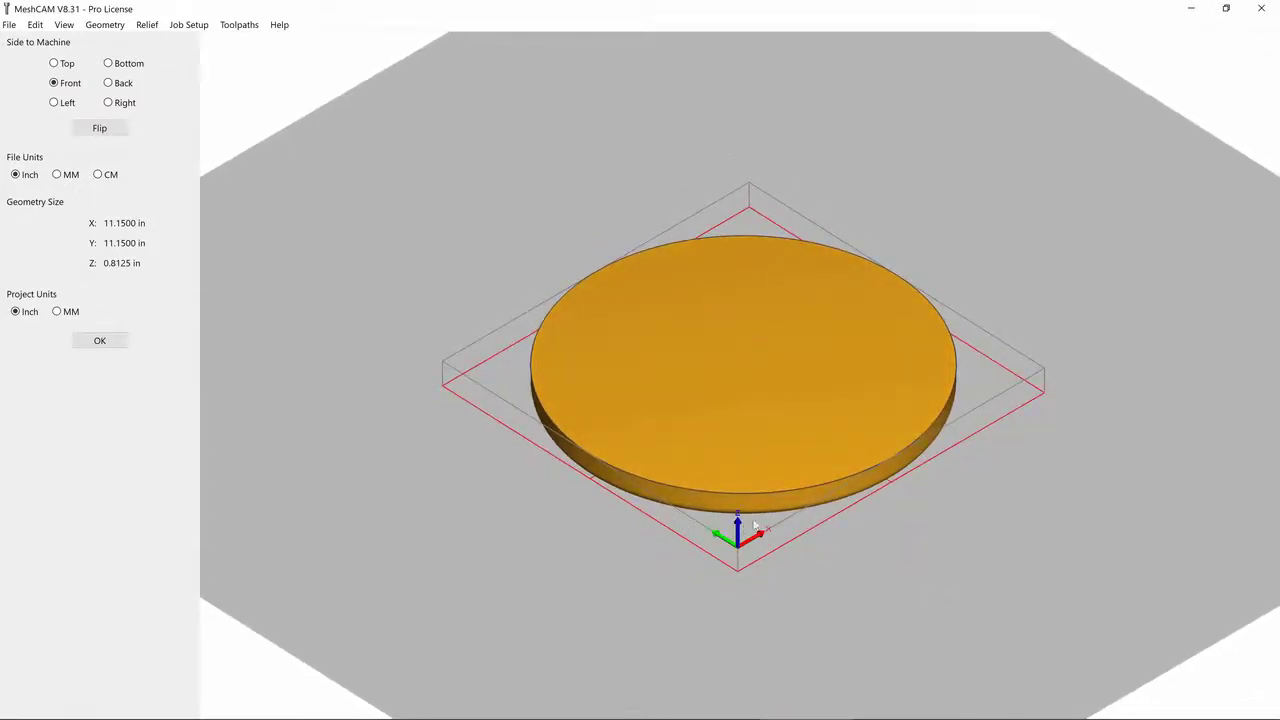
pyautogui.click(96, 130)
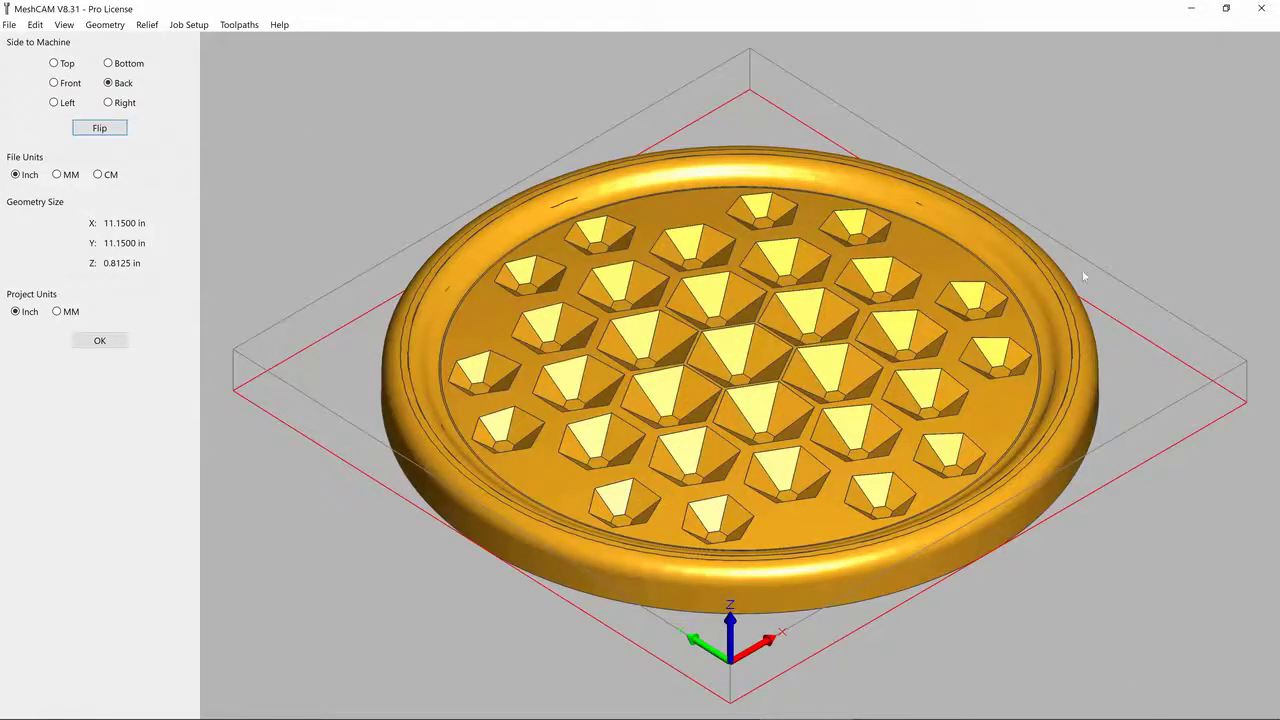
pyautogui.moveTo(1085, 277); pyautogui.dragTo(1103, 368)
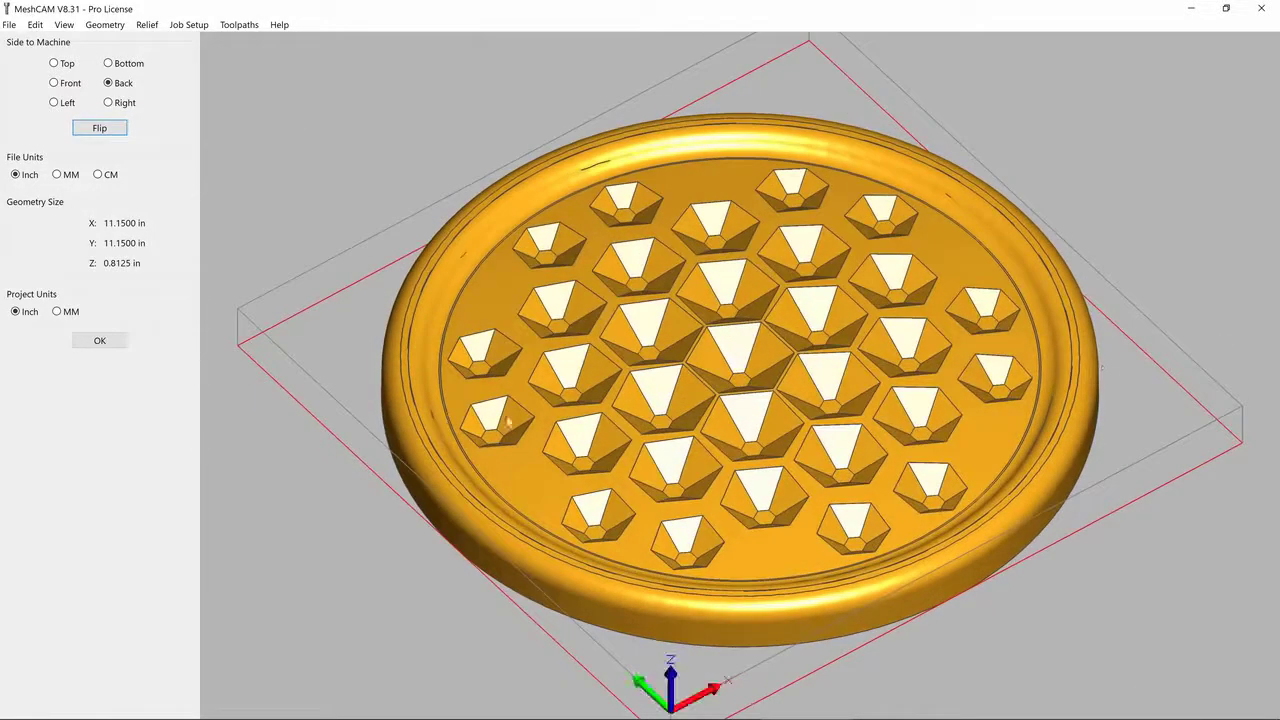
pyautogui.click(104, 342)
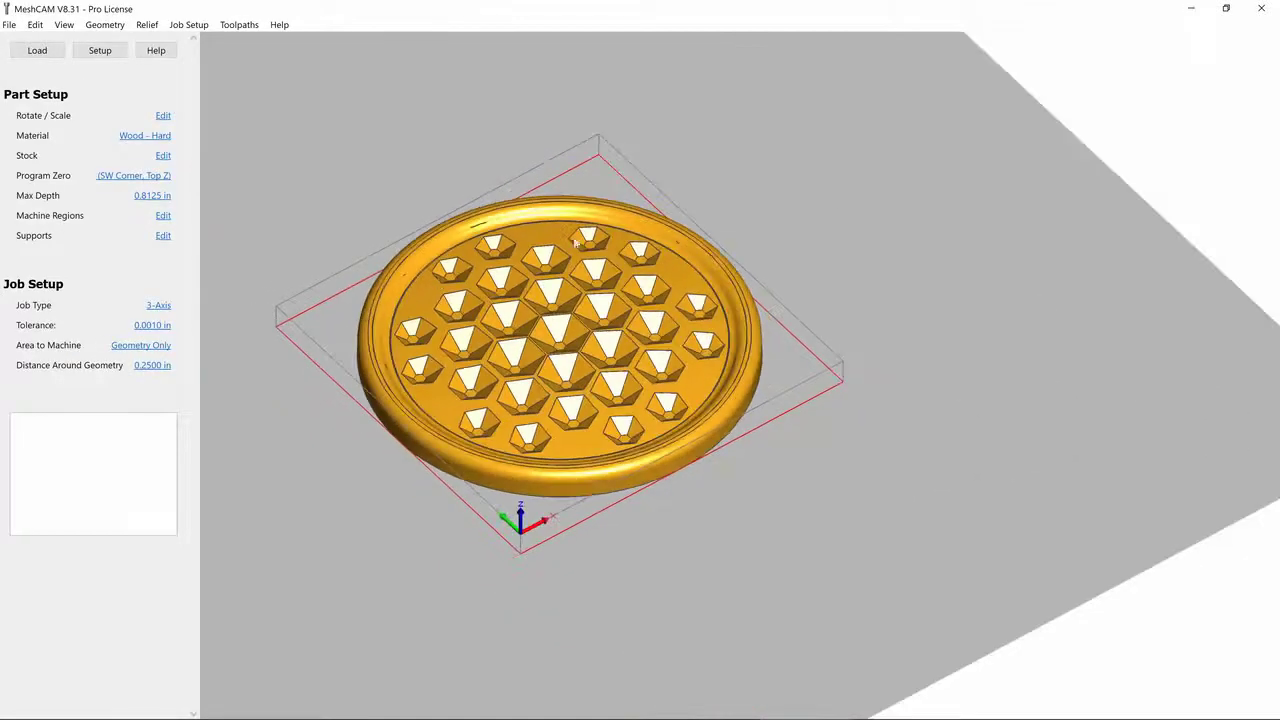
# - Define the stock as 12.75 x 12.75 x 0.813 inches with a fixed stock size
pyautogui.scroll(-1, 890, 210)
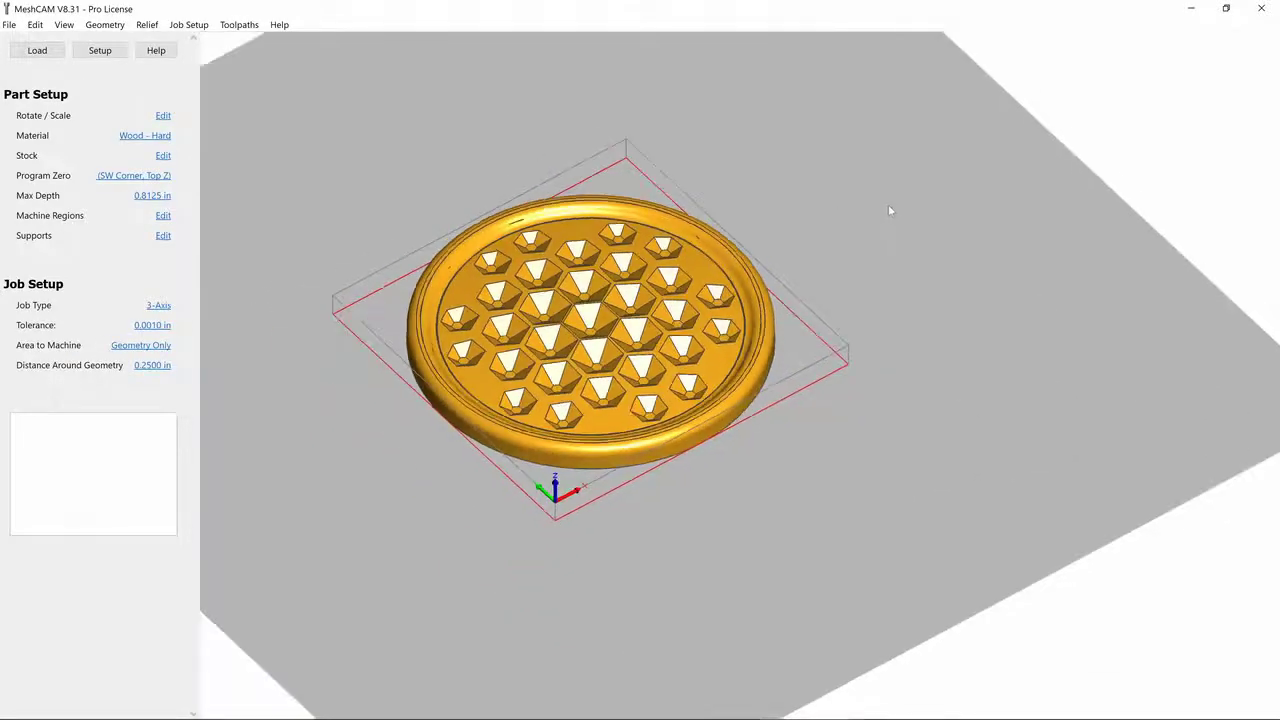
pyautogui.click(163, 156)
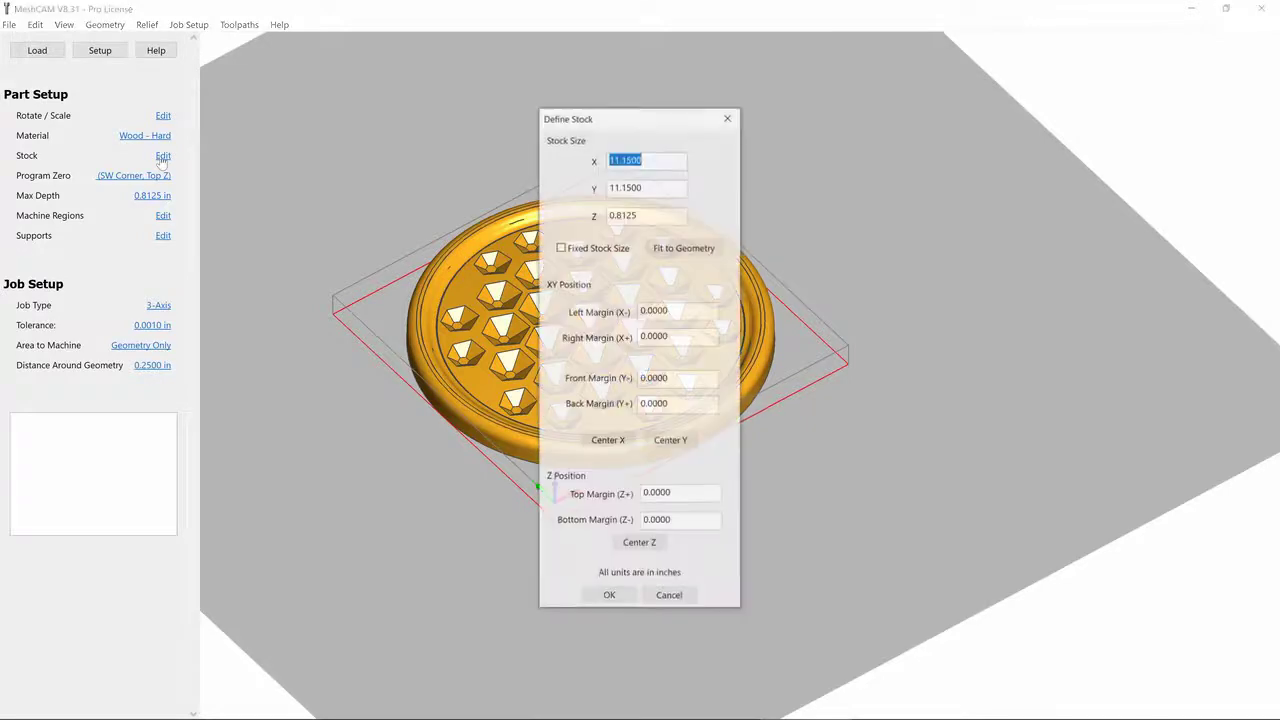
pyautogui.moveTo(610, 122); pyautogui.dragTo(434, 121)
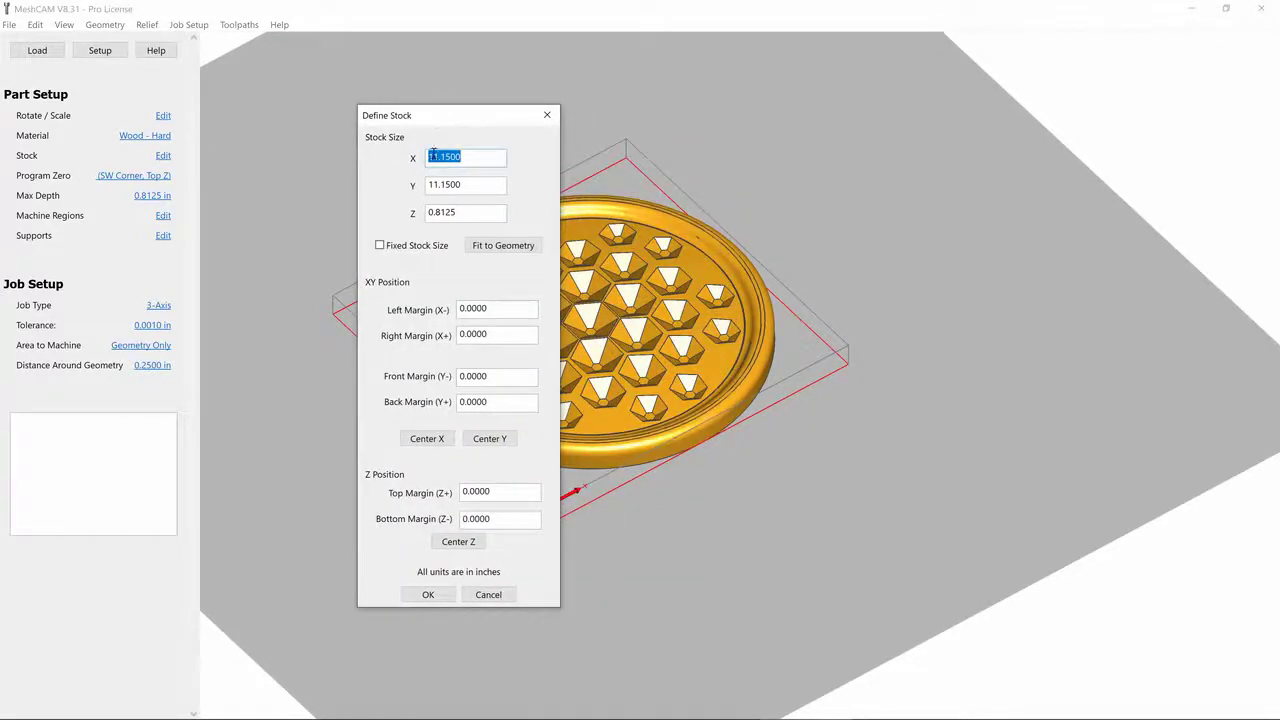
pyautogui.write('12')
pyautogui.press('Tab')
pyautogui.write('12')
pyautogui.press('Tab')
pyautogui.press('BackSpace')
pyautogui.write('.813')
pyautogui.press('Tab')
pyautogui.click(432, 248)
# - Set the stock's bottom margin to 0 and apply the stock definition
pyautogui.doubleClick(508, 516)
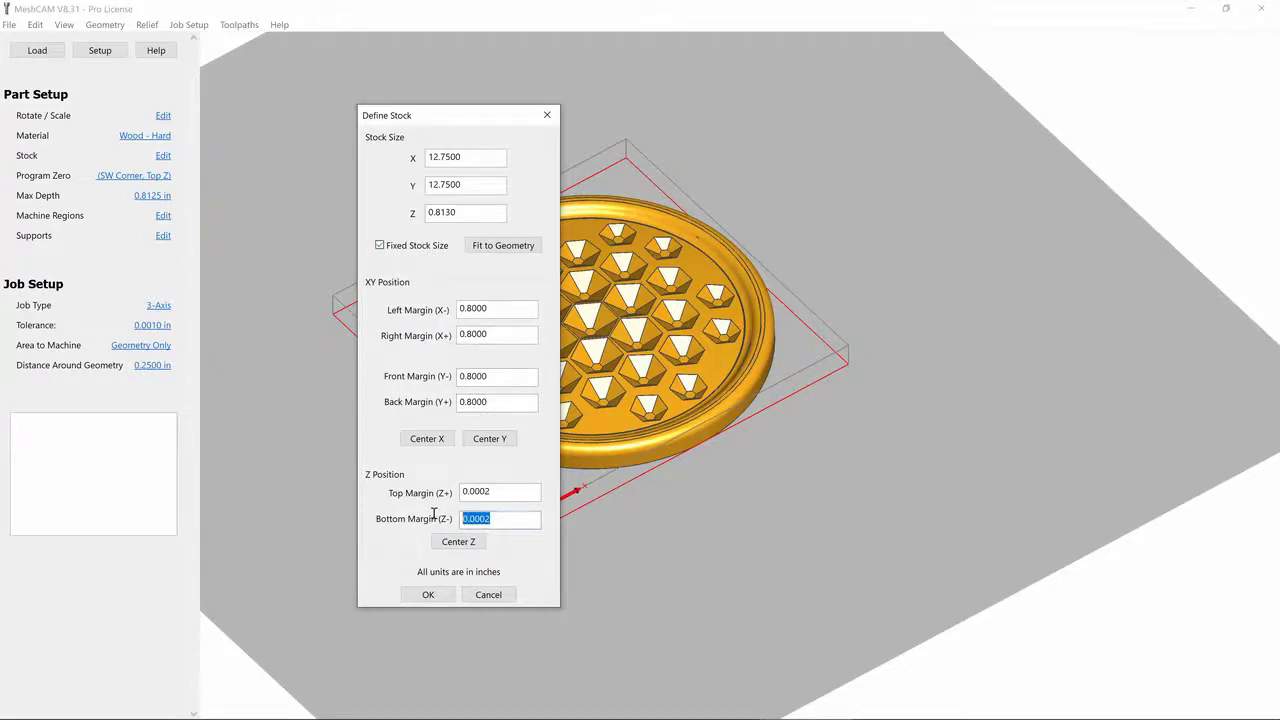
pyautogui.write('0')
pyautogui.press('Tab')
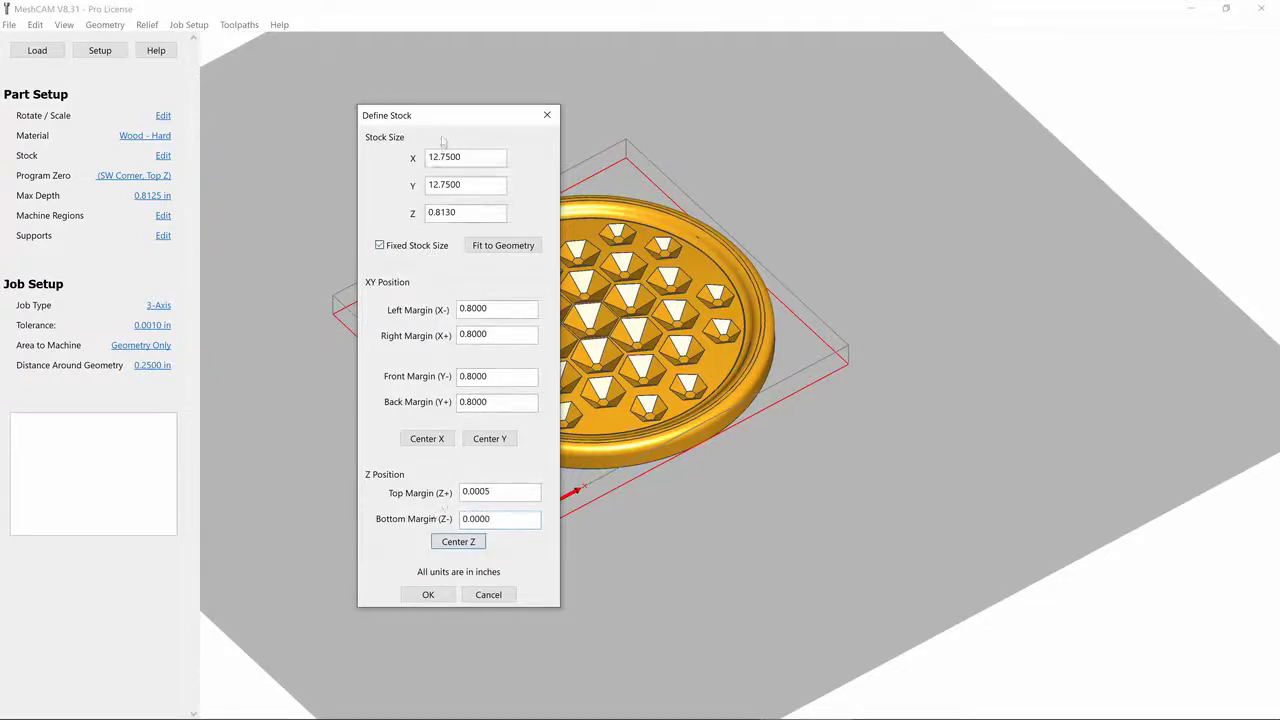
pyautogui.moveTo(462, 116); pyautogui.dragTo(352, 111)
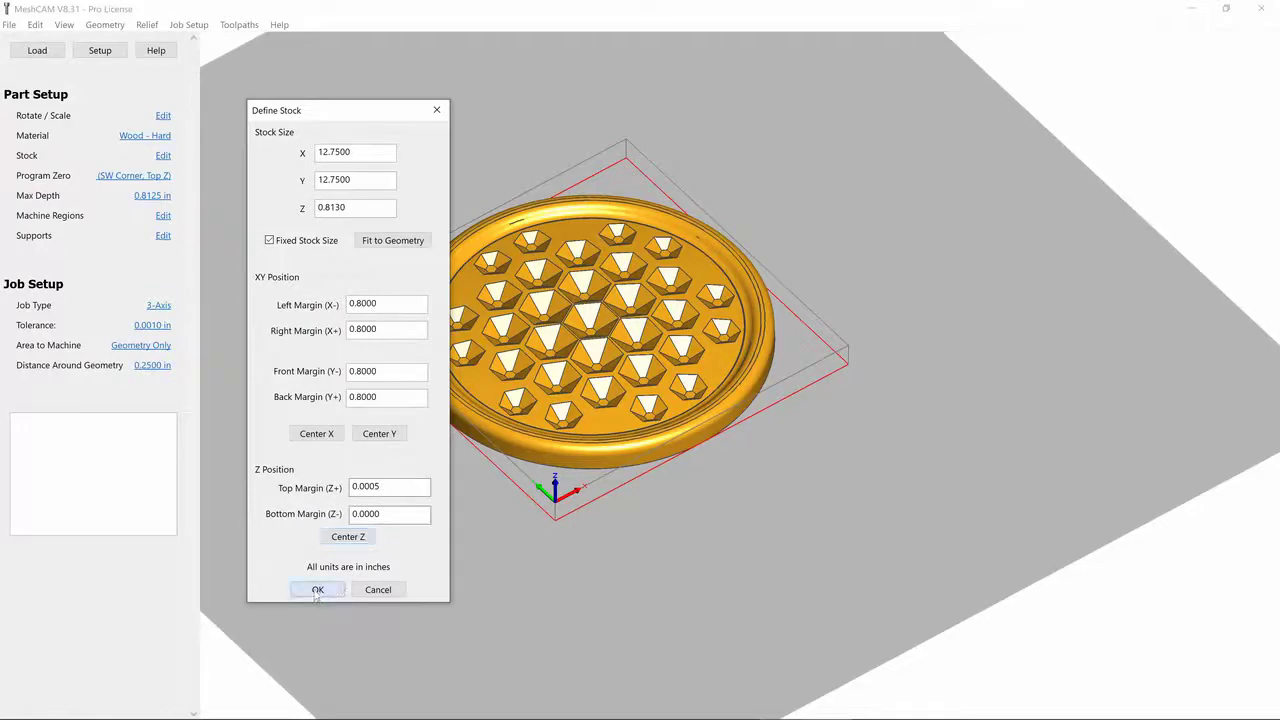
pyautogui.click(318, 589)
# - Define new supports 0.4 in high and 0.4 in wide, positioned vertically at the middle of the geometry
pyautogui.moveTo(1016, 454); pyautogui.dragTo(819, 511)
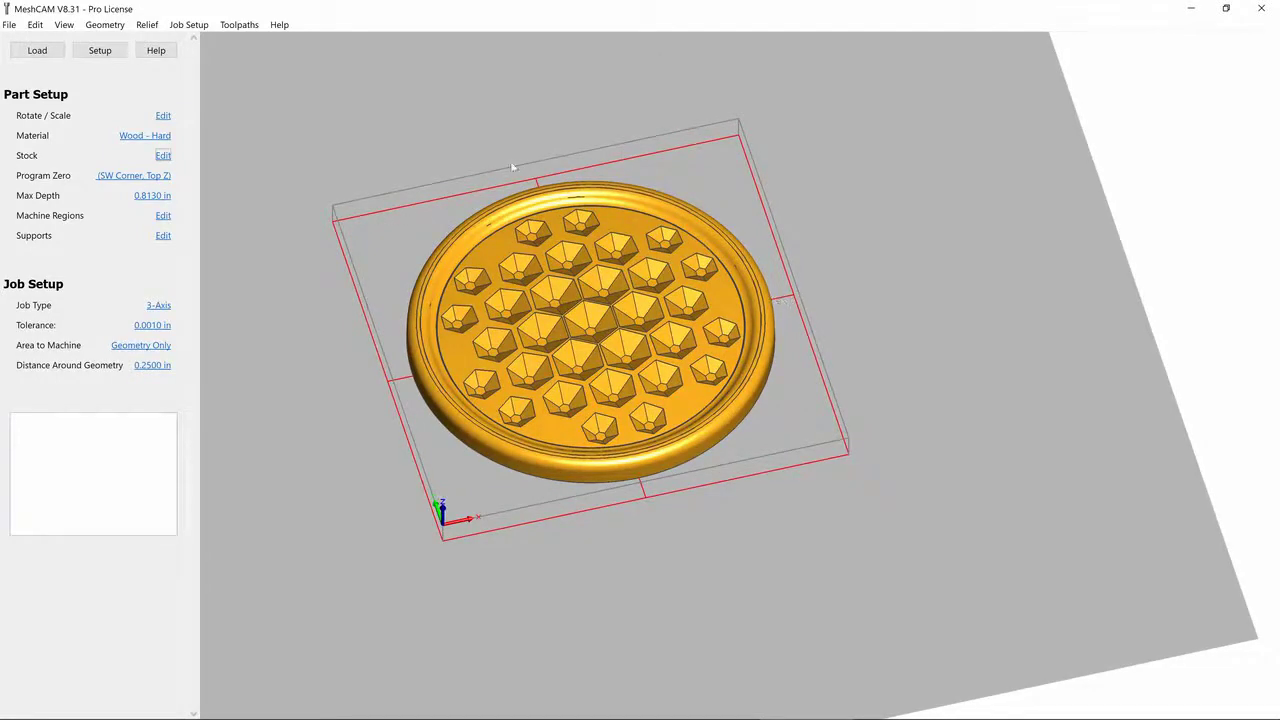
pyautogui.moveTo(766, 236); pyautogui.dragTo(788, 345)
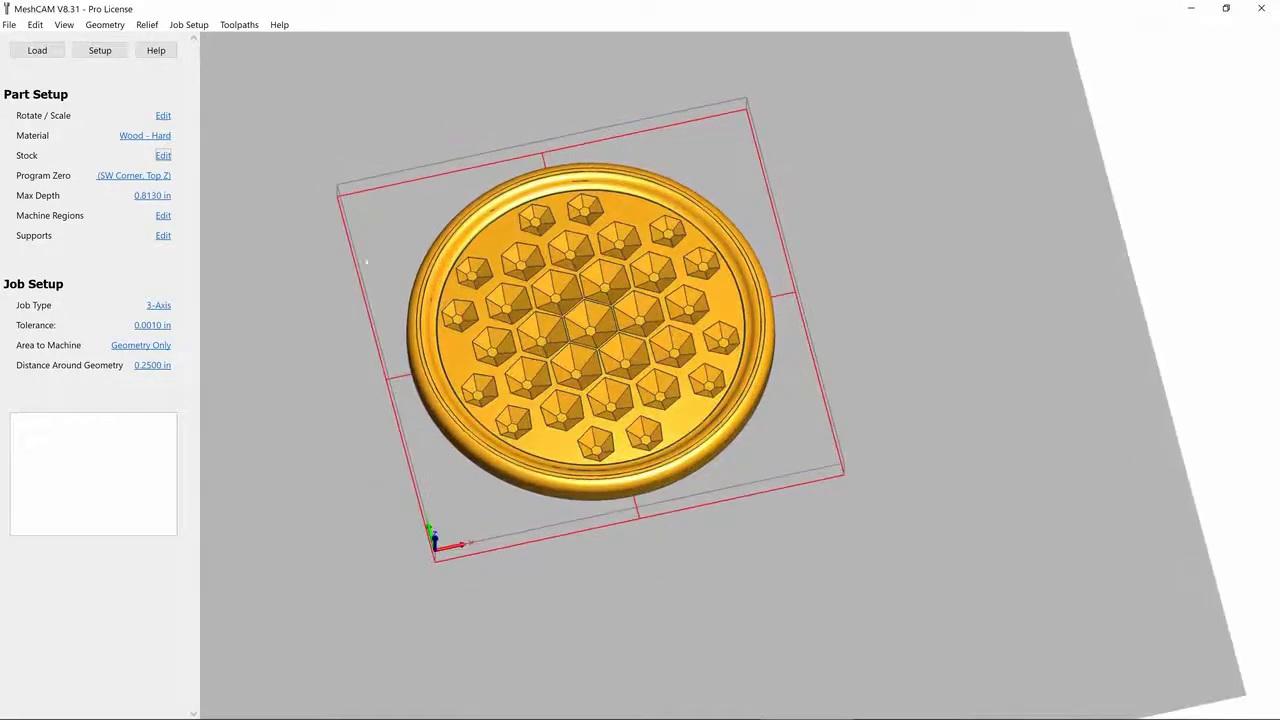
pyautogui.click(162, 236)
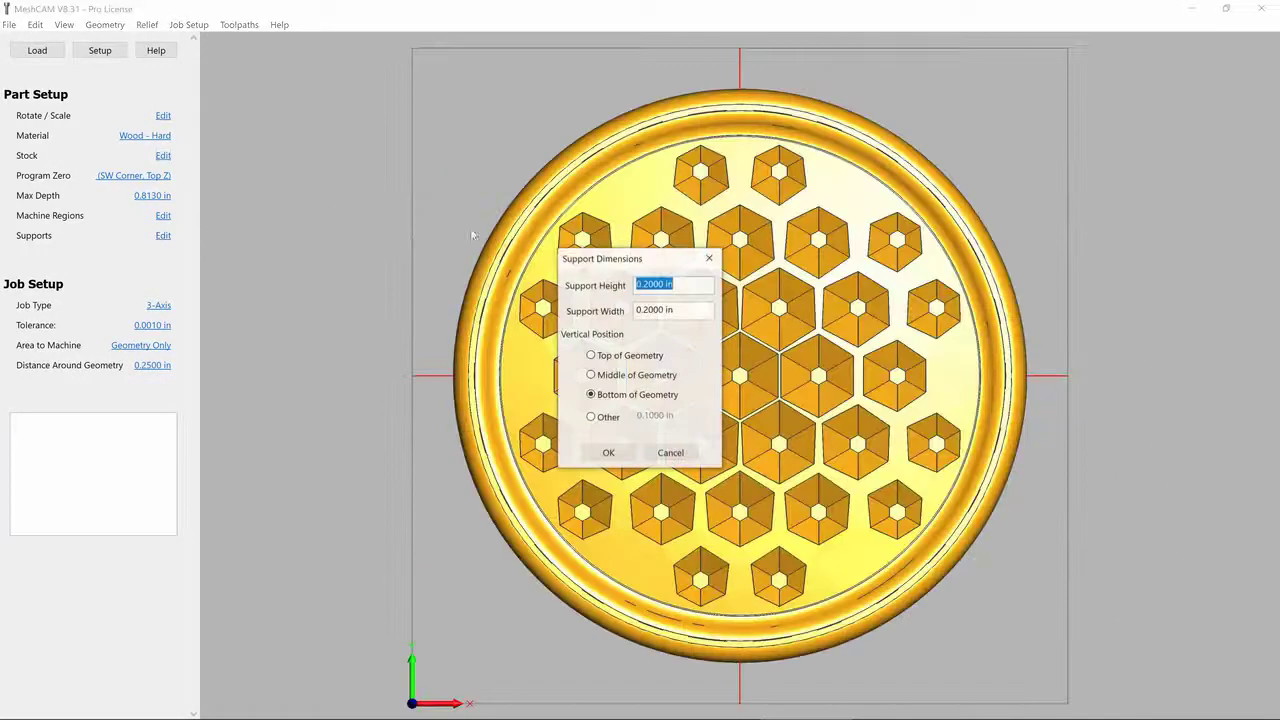
pyautogui.moveTo(642, 262); pyautogui.dragTo(348, 150)
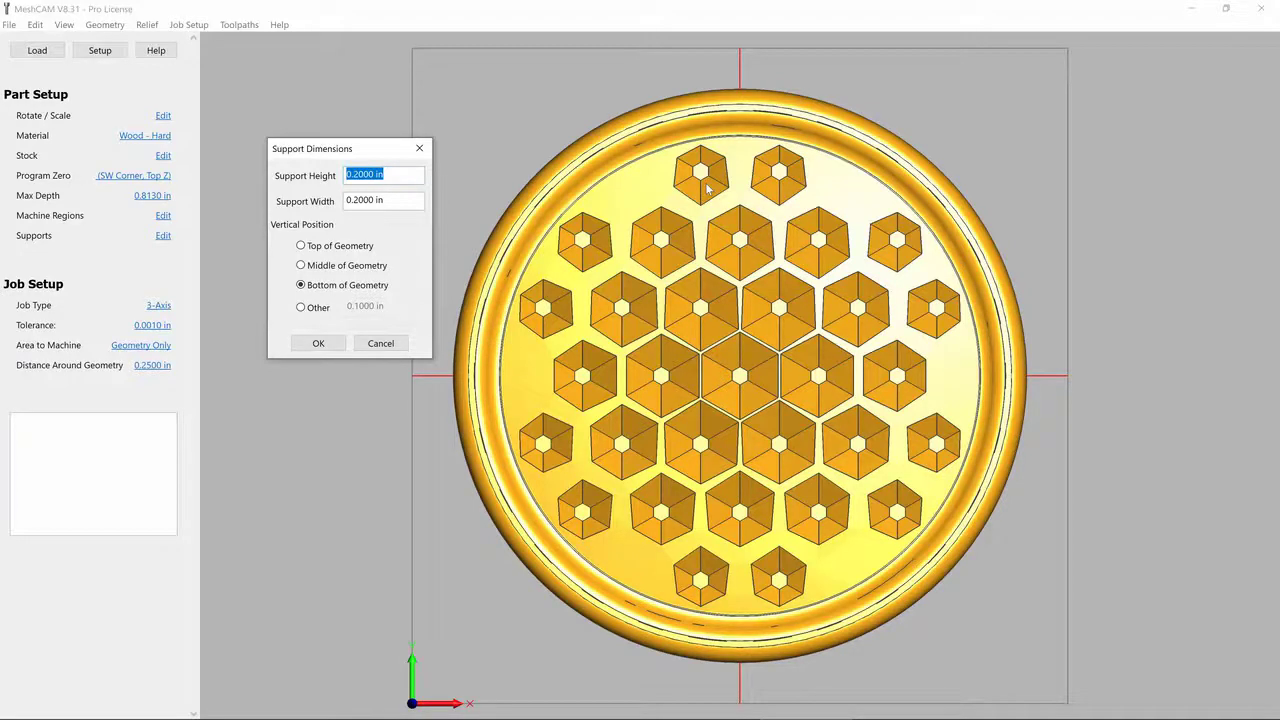
pyautogui.write('.4')
pyautogui.press('Tab')
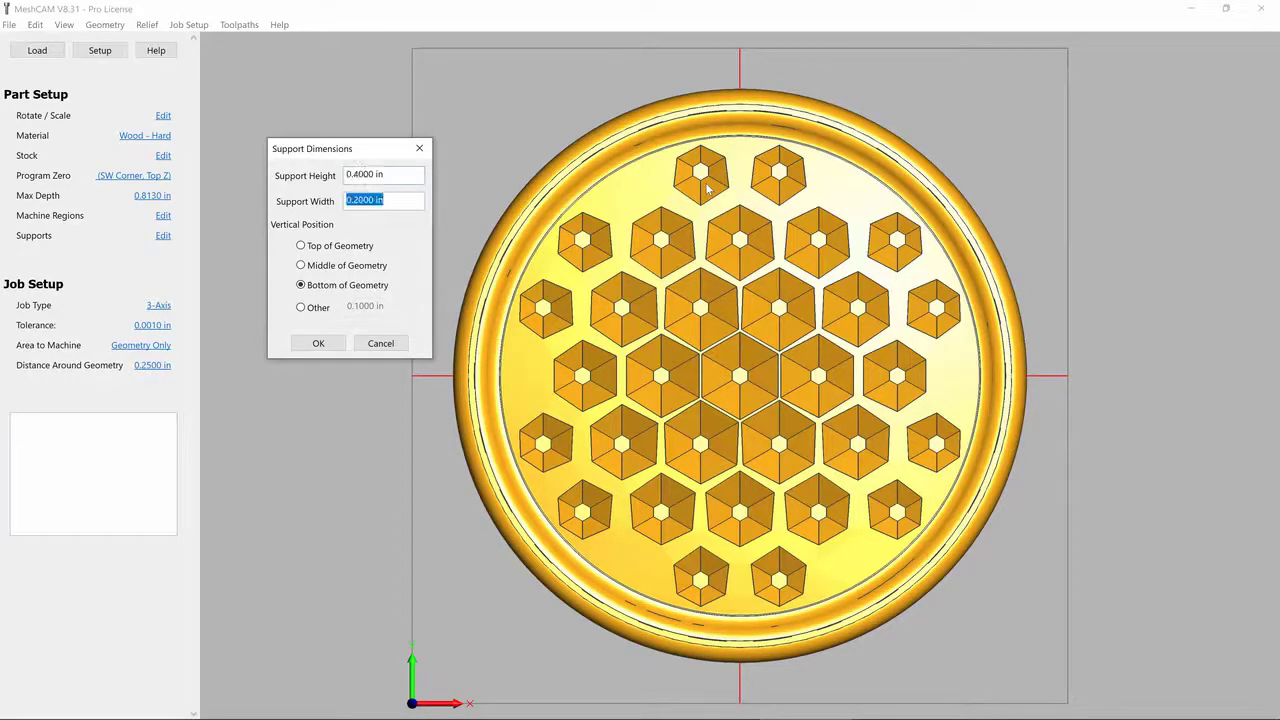
pyautogui.write('.4')
pyautogui.press('Tab')
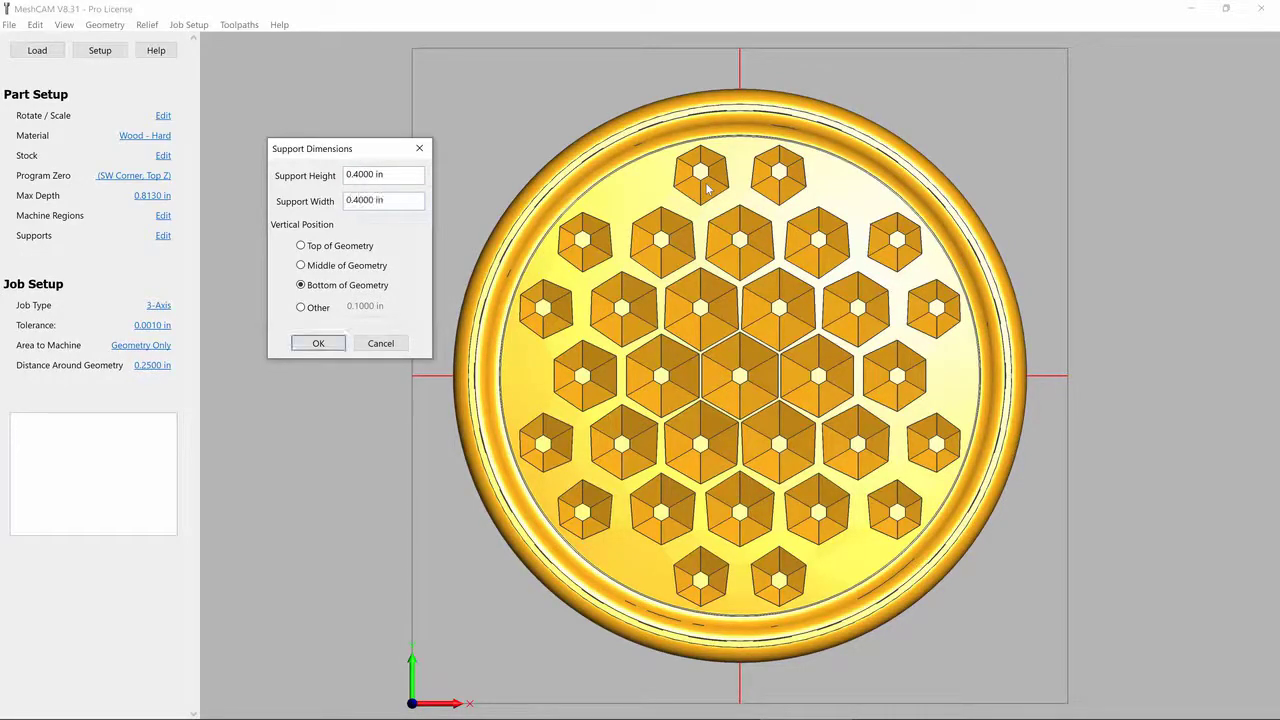
pyautogui.click(336, 270)
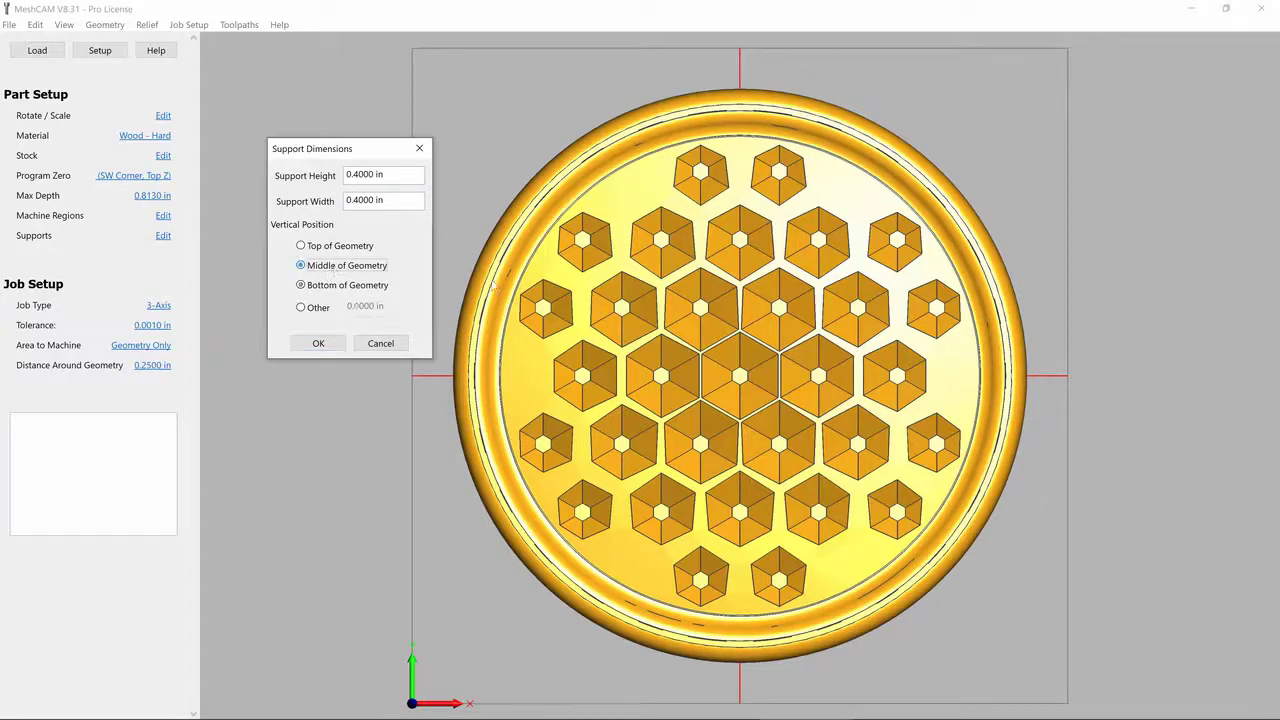
pyautogui.click(318, 343)
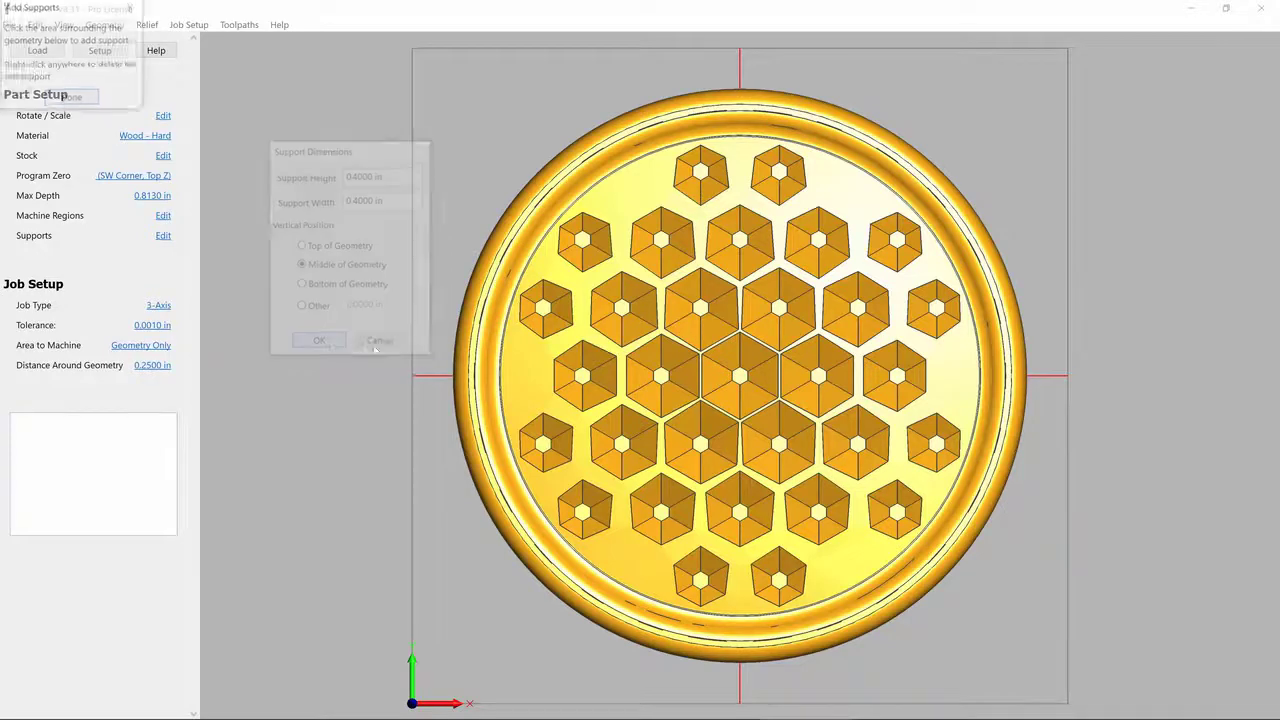
# - Place four mid-height supports between the disc and the stock, one at the centre of each stock side
pyautogui.click(429, 379)
pyautogui.click(741, 73)
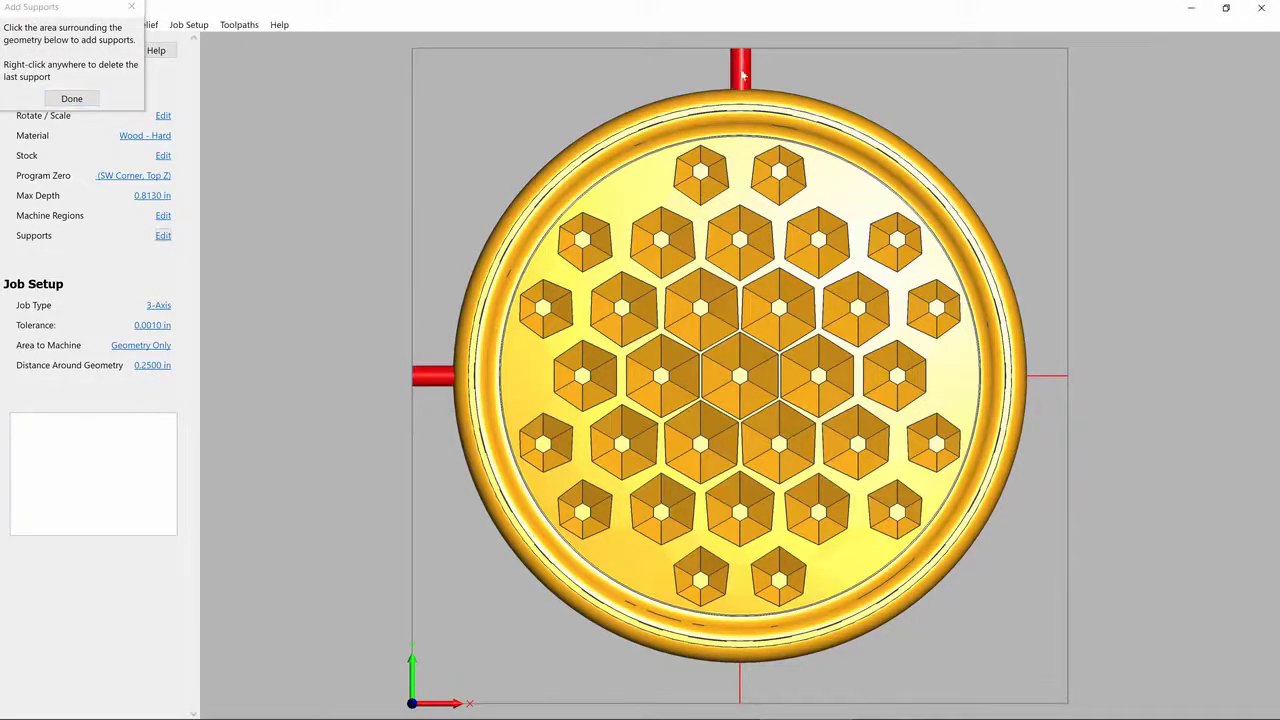
pyautogui.click(1053, 379)
pyautogui.click(753, 690)
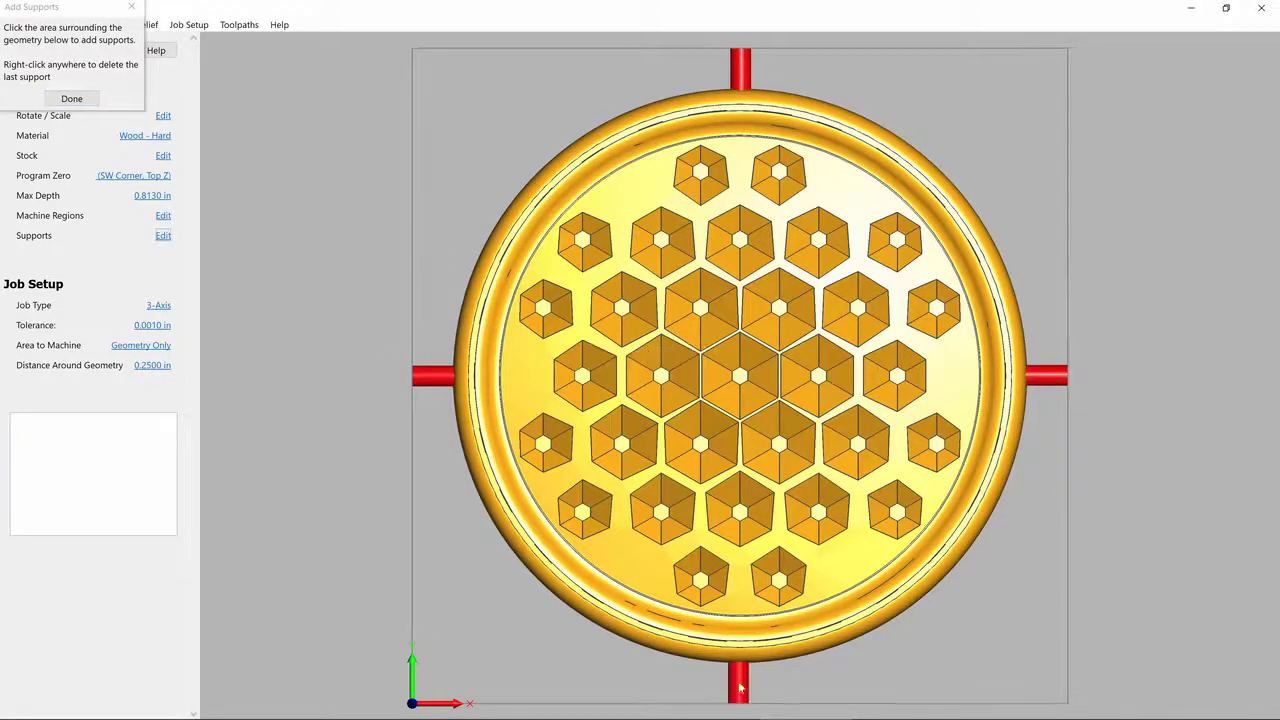
pyautogui.click(74, 102)
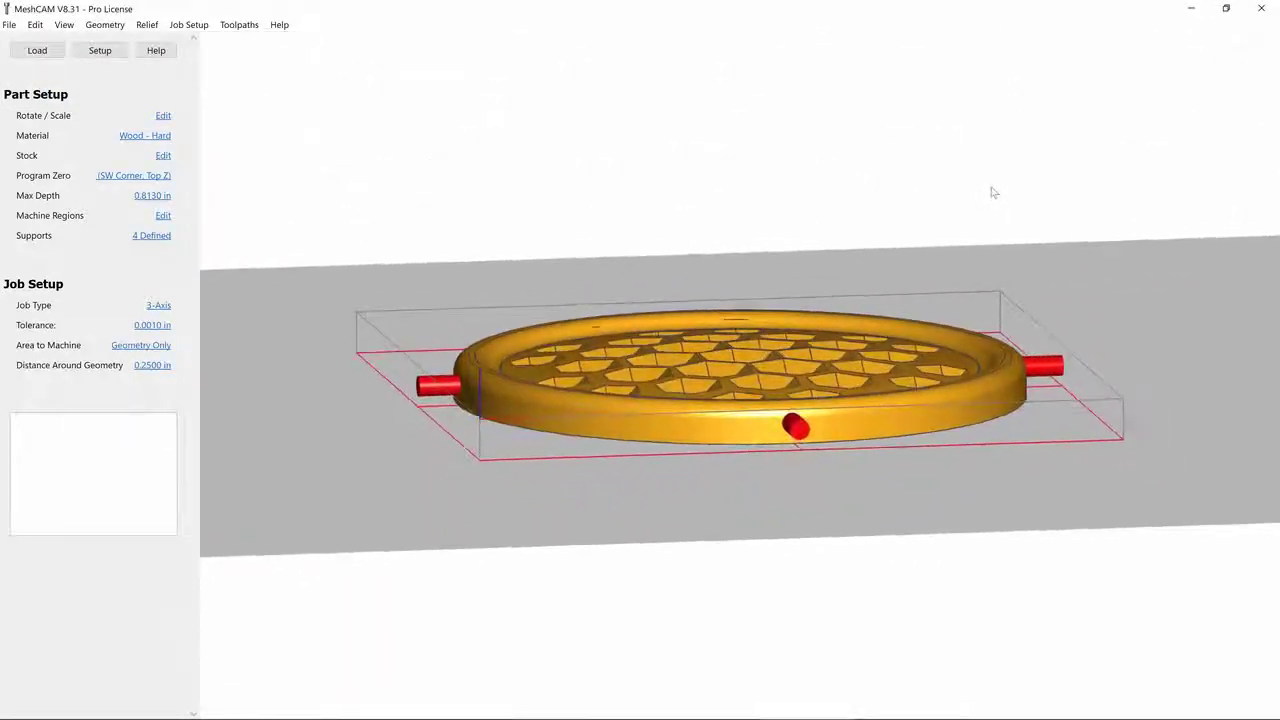
# - Check the supports' height from the side, delete them, and set the vertical position for new supports to Bottom of Geometry
pyautogui.scroll(3, 816, 434)
pyautogui.scroll(2, 815, 424)
pyautogui.scroll(-4, 803, 425)
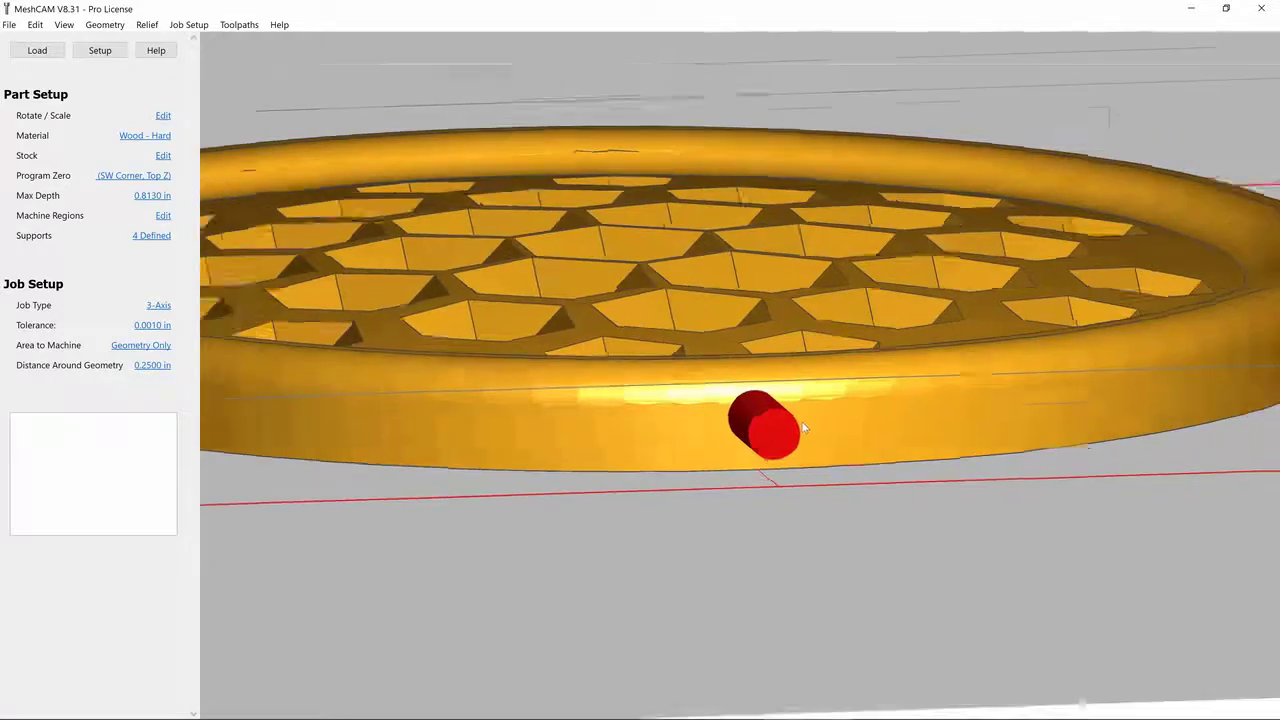
pyautogui.moveTo(828, 422); pyautogui.dragTo(1274, 337)
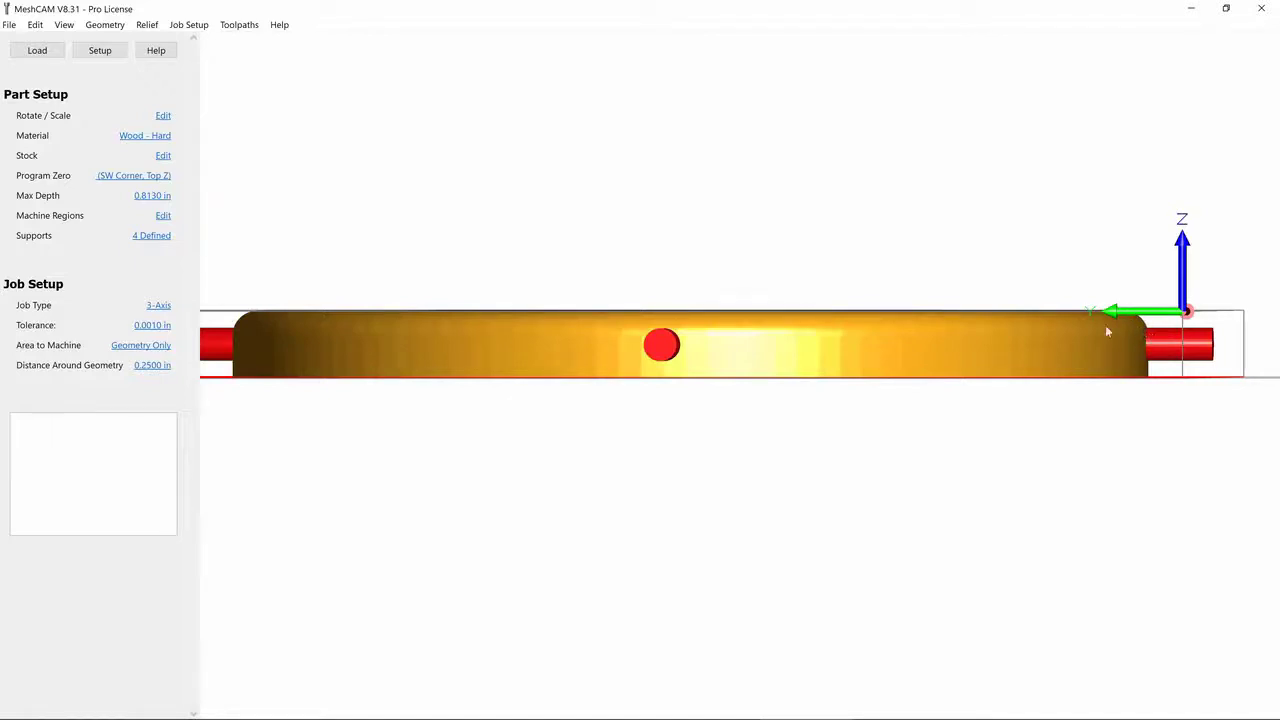
pyautogui.moveTo(990, 256); pyautogui.dragTo(745, 428)
pyautogui.scroll(-3, 768, 415)
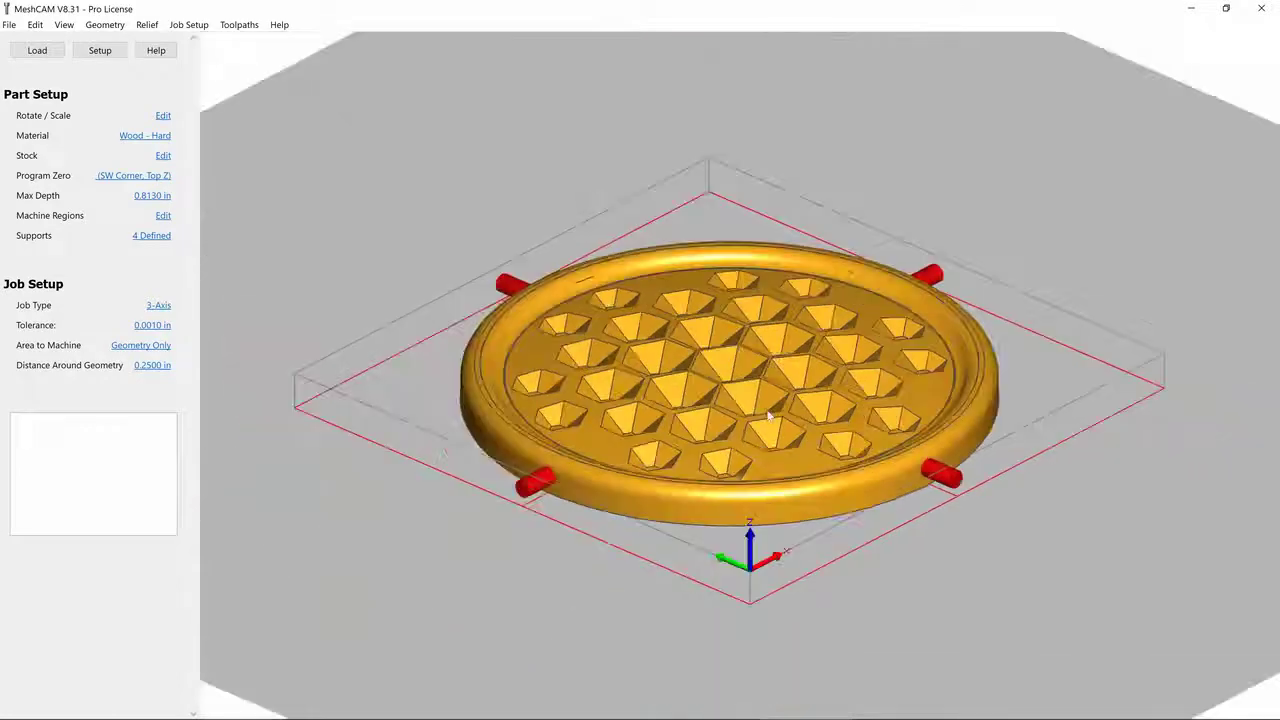
pyautogui.click(154, 238)
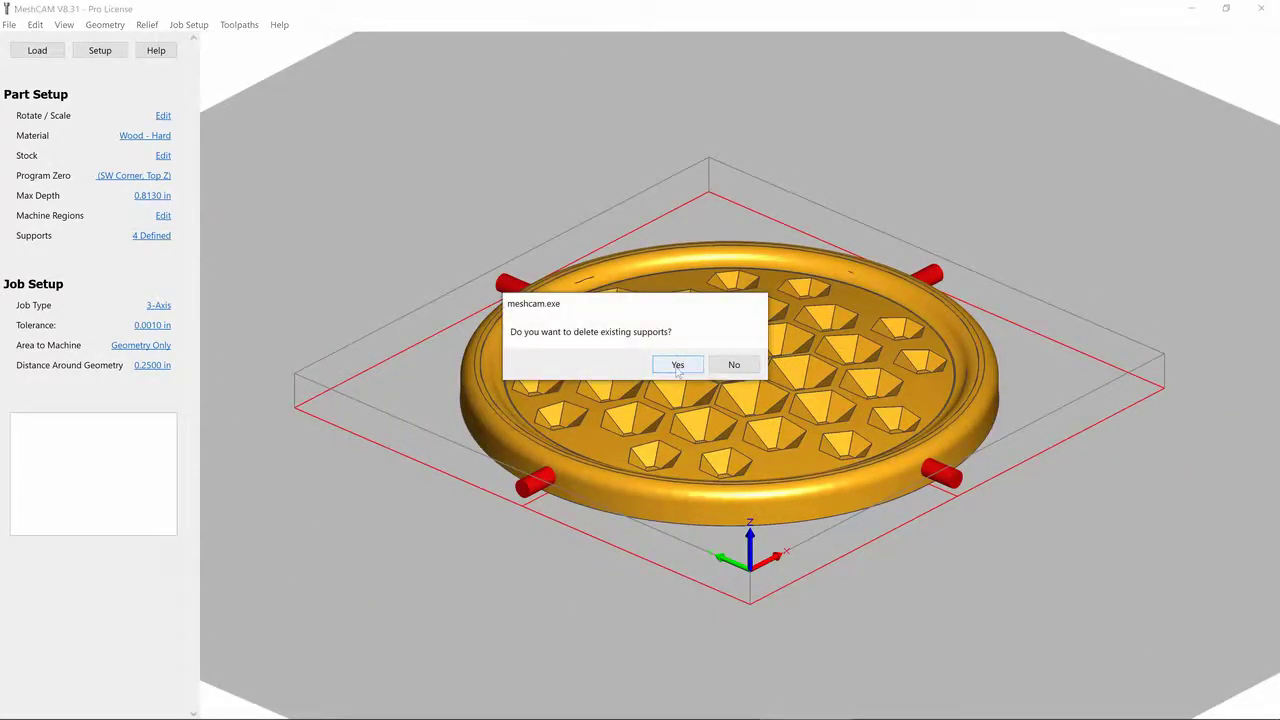
pyautogui.click(677, 365)
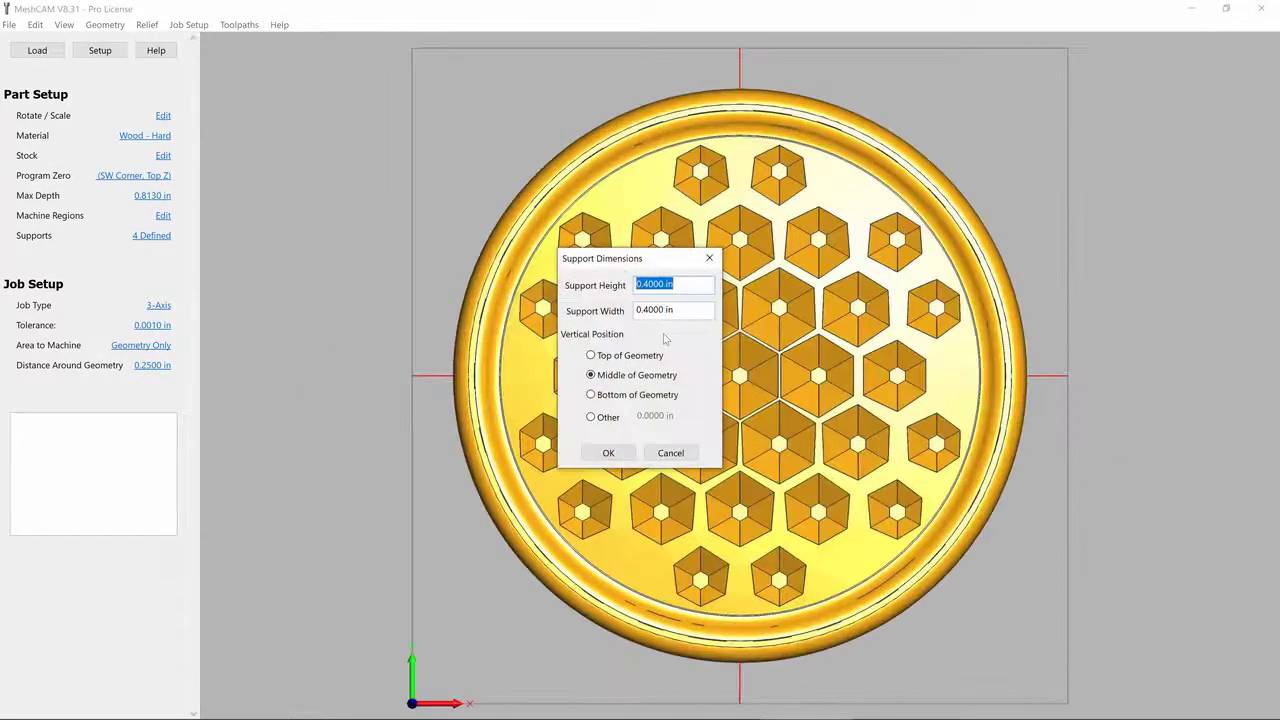
pyautogui.click(626, 396)
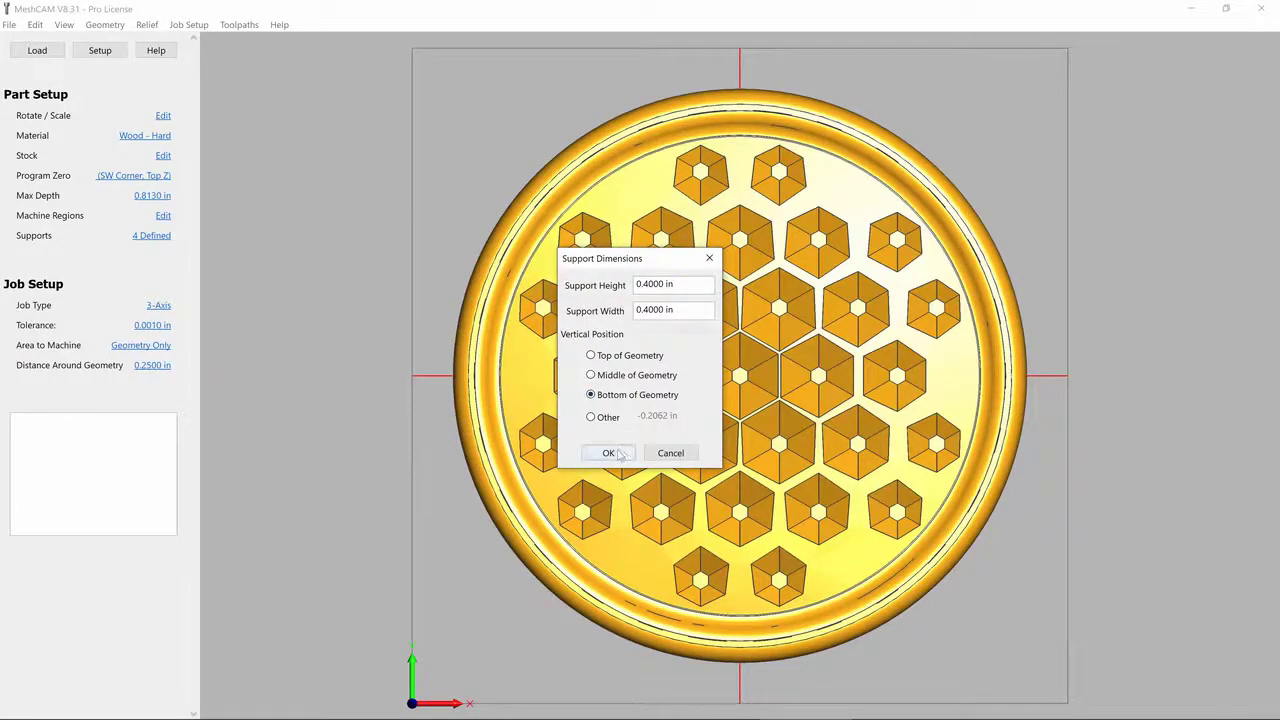
pyautogui.click(608, 453)
# - Add four bottom-aligned supports at the centres of the stock sides and check their height from the side
pyautogui.click(428, 384)
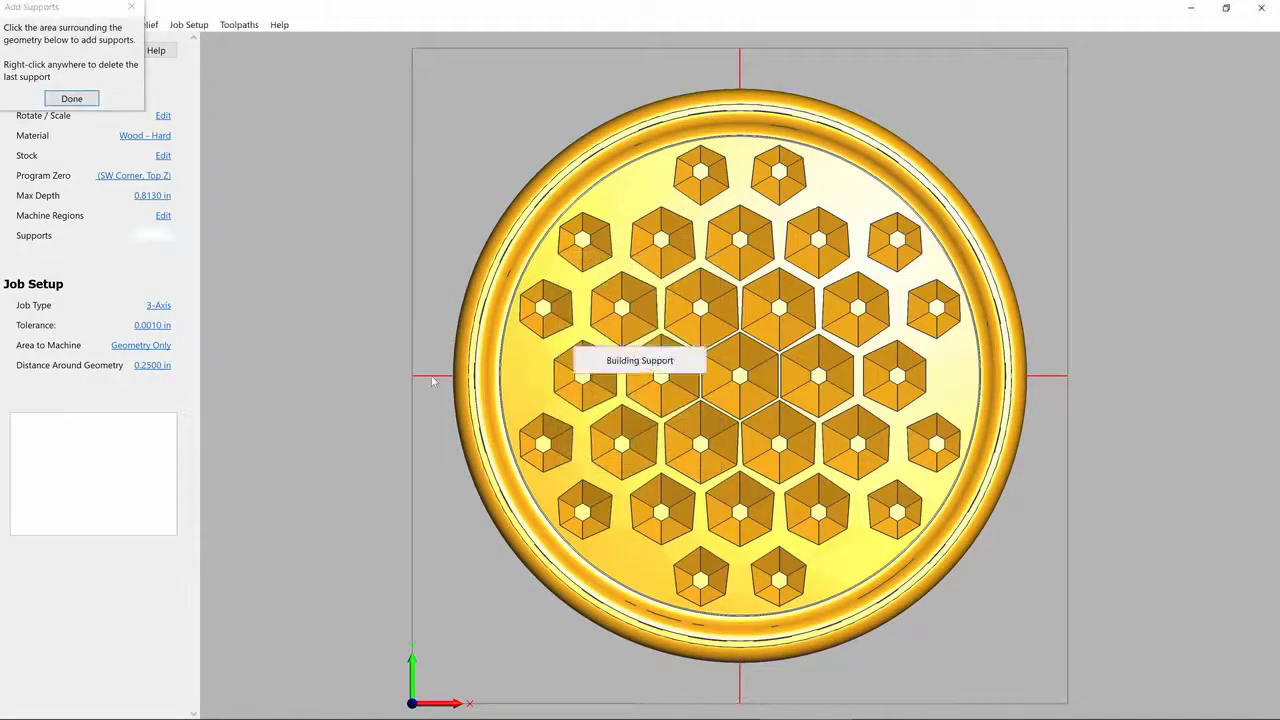
pyautogui.click(742, 70)
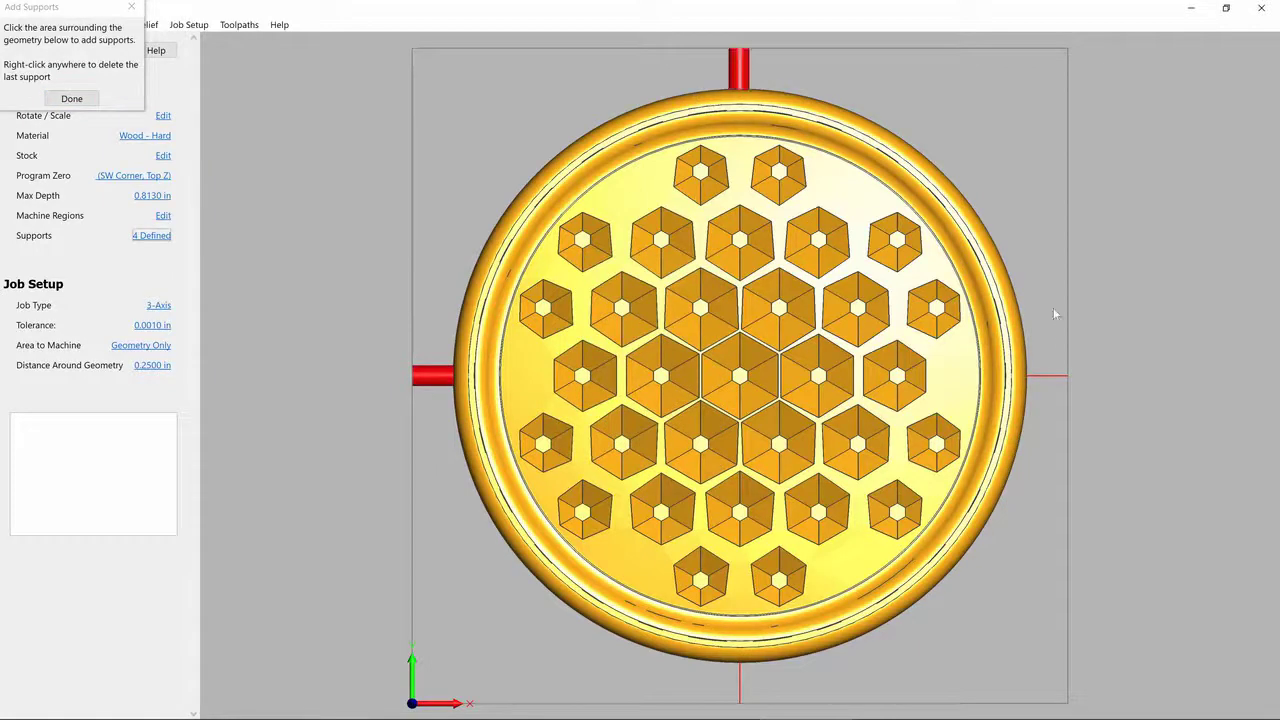
pyautogui.click(1049, 375)
pyautogui.click(740, 685)
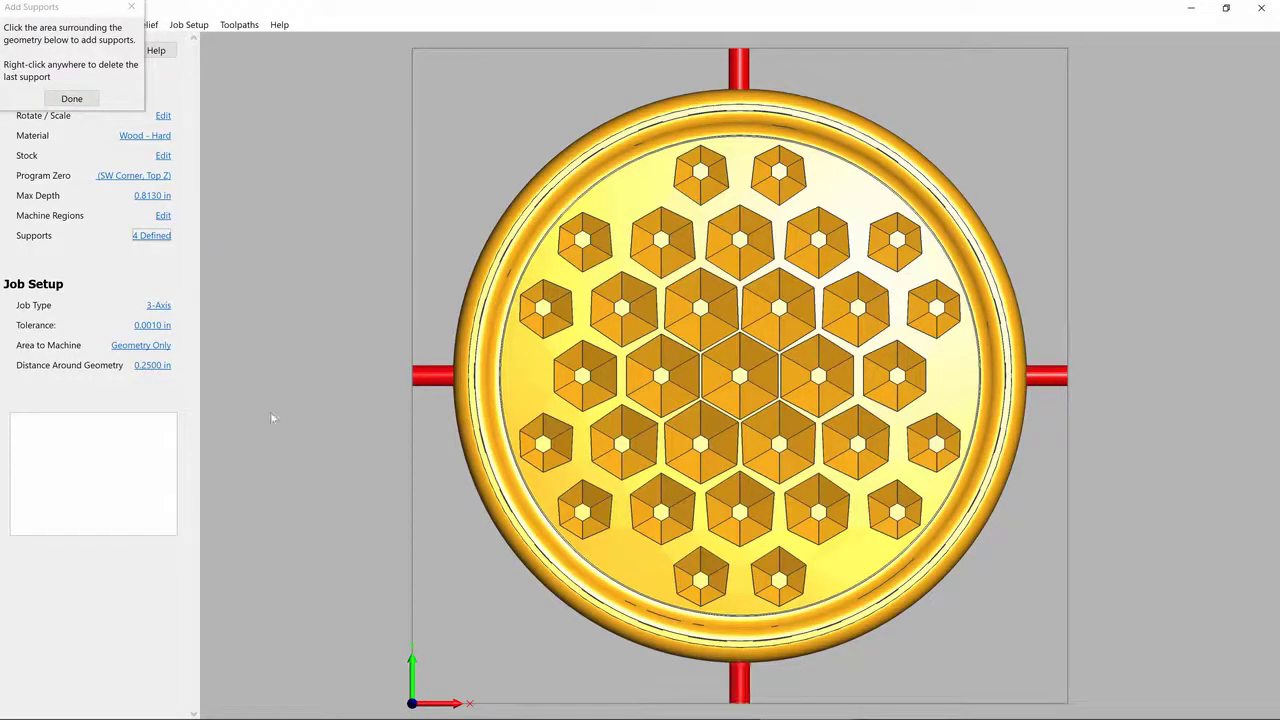
pyautogui.click(63, 102)
pyautogui.moveTo(479, 586); pyautogui.dragTo(1192, 158)
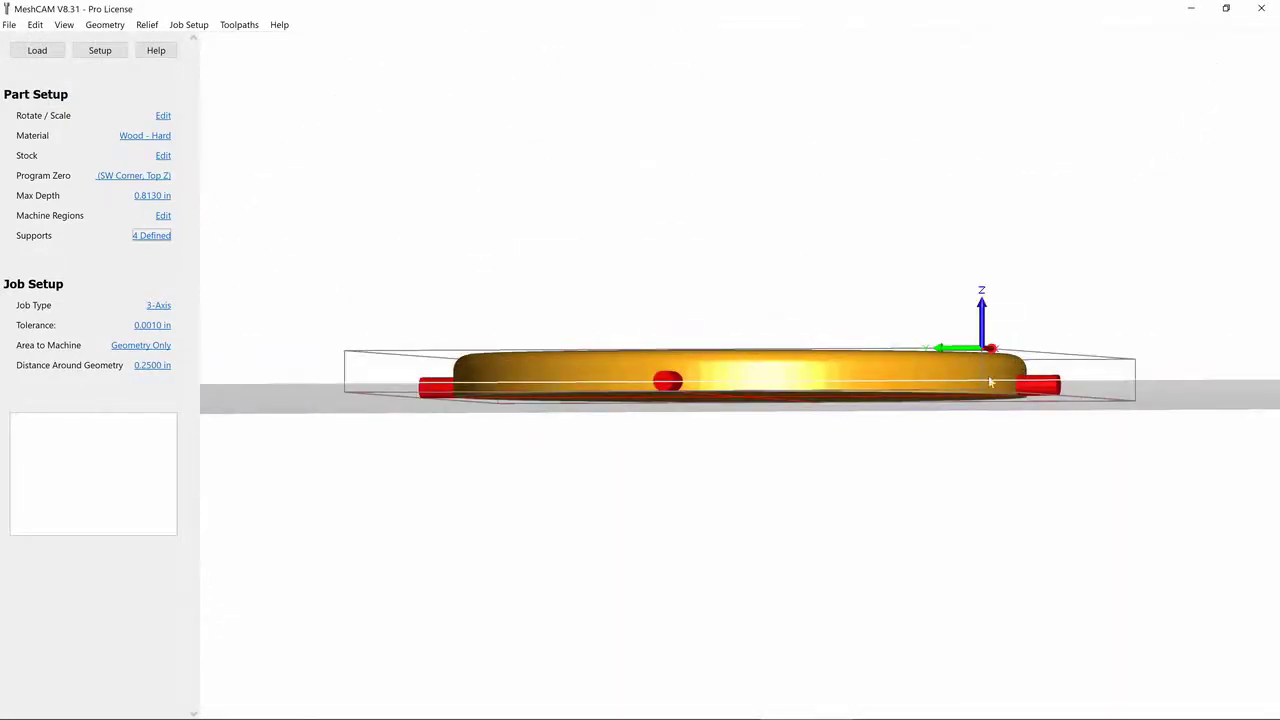
pyautogui.moveTo(1034, 354); pyautogui.dragTo(798, 595)
pyautogui.scroll(-4, 514, 388)
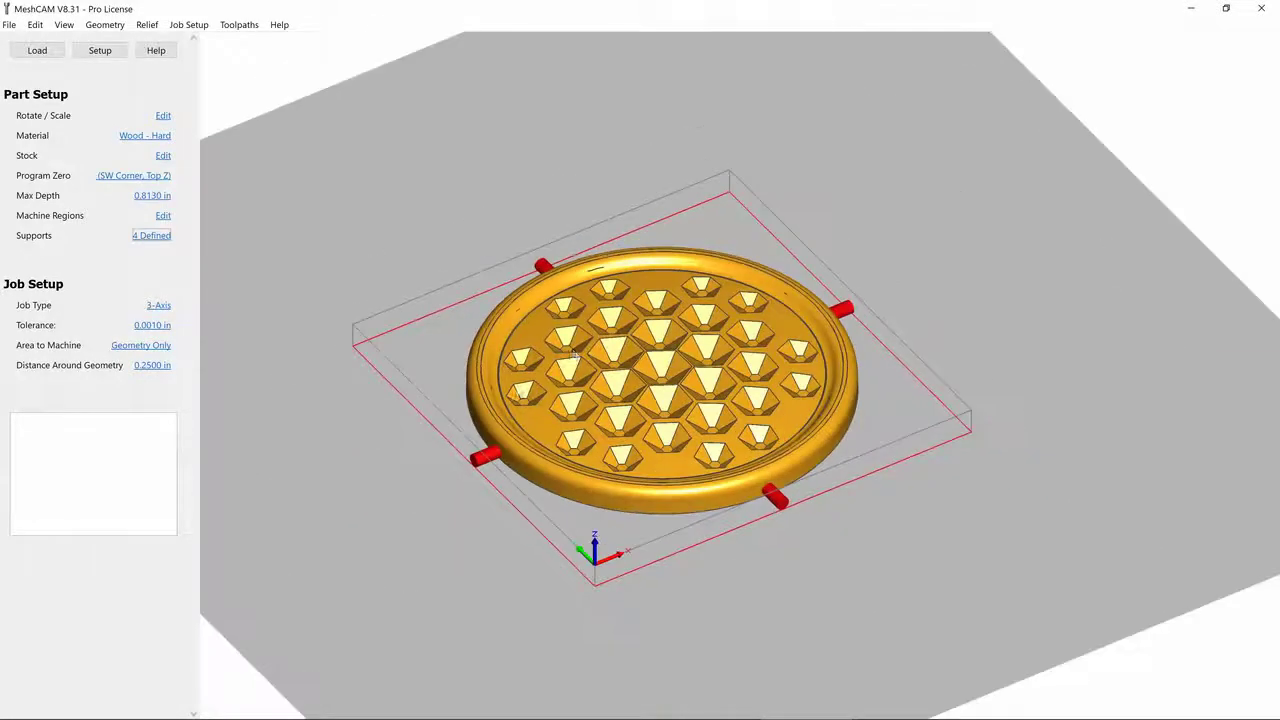
# - Start a roughing toolpath and choose the 0.250 in end mill number 201 with 0.750 in flute length
pyautogui.scroll(3, 568, 348)
pyautogui.moveTo(584, 341); pyautogui.dragTo(526, 388)
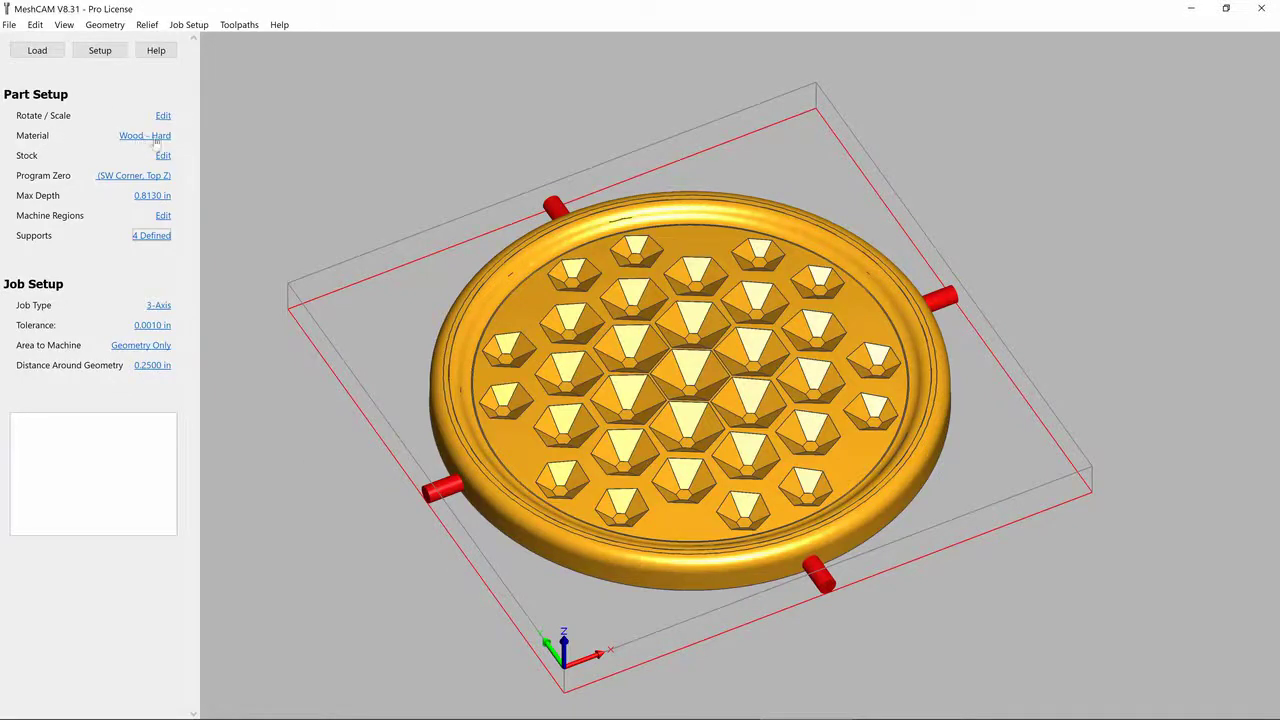
pyautogui.click(242, 25)
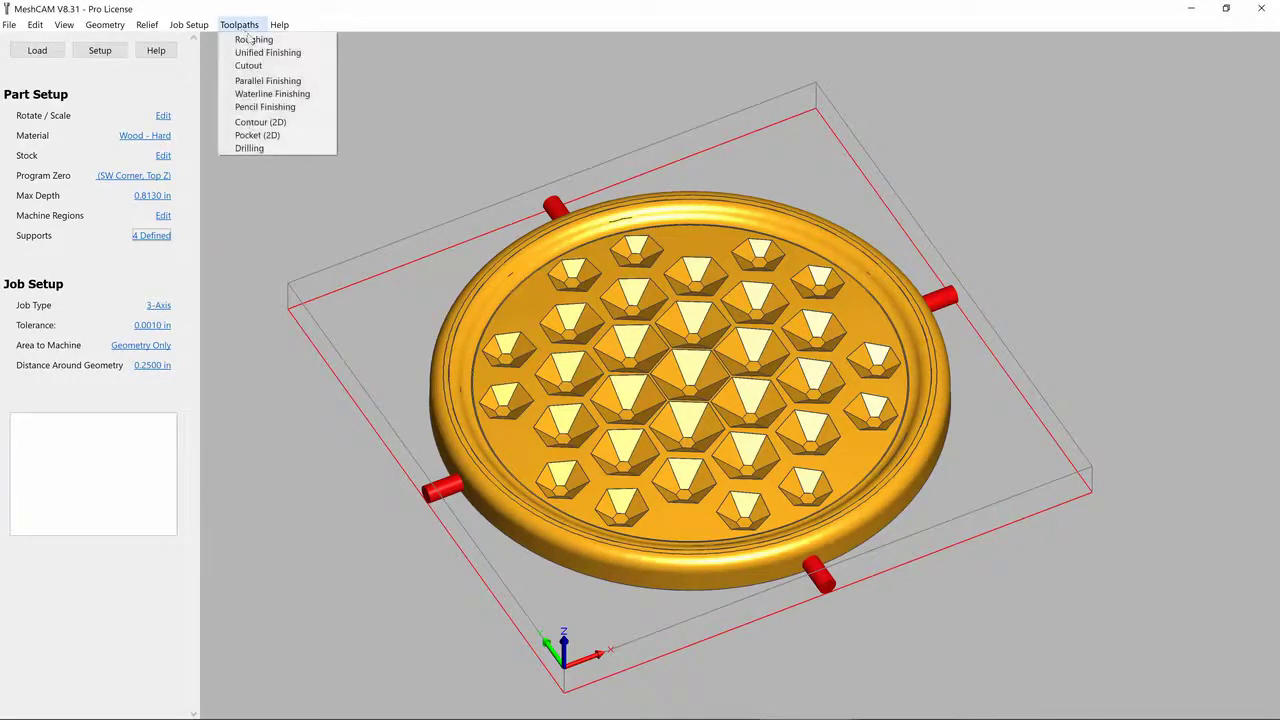
pyautogui.click(296, 41)
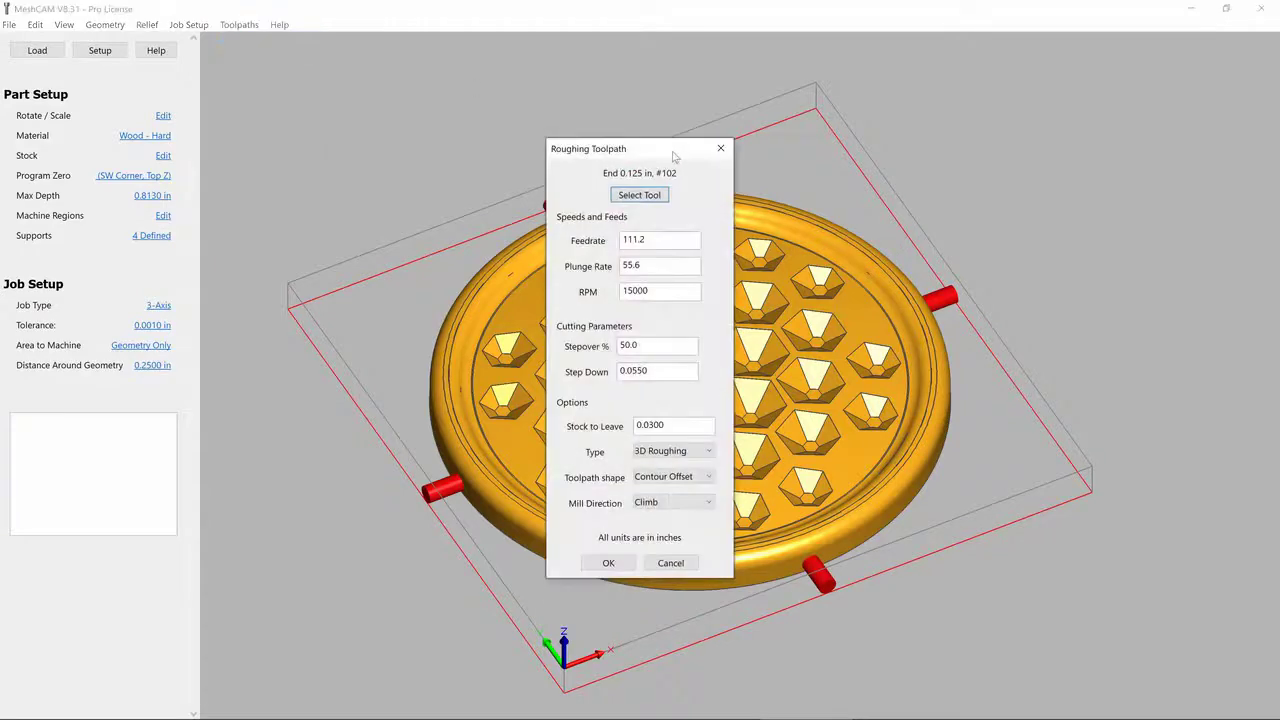
pyautogui.moveTo(671, 154); pyautogui.dragTo(414, 86)
pyautogui.click(366, 124)
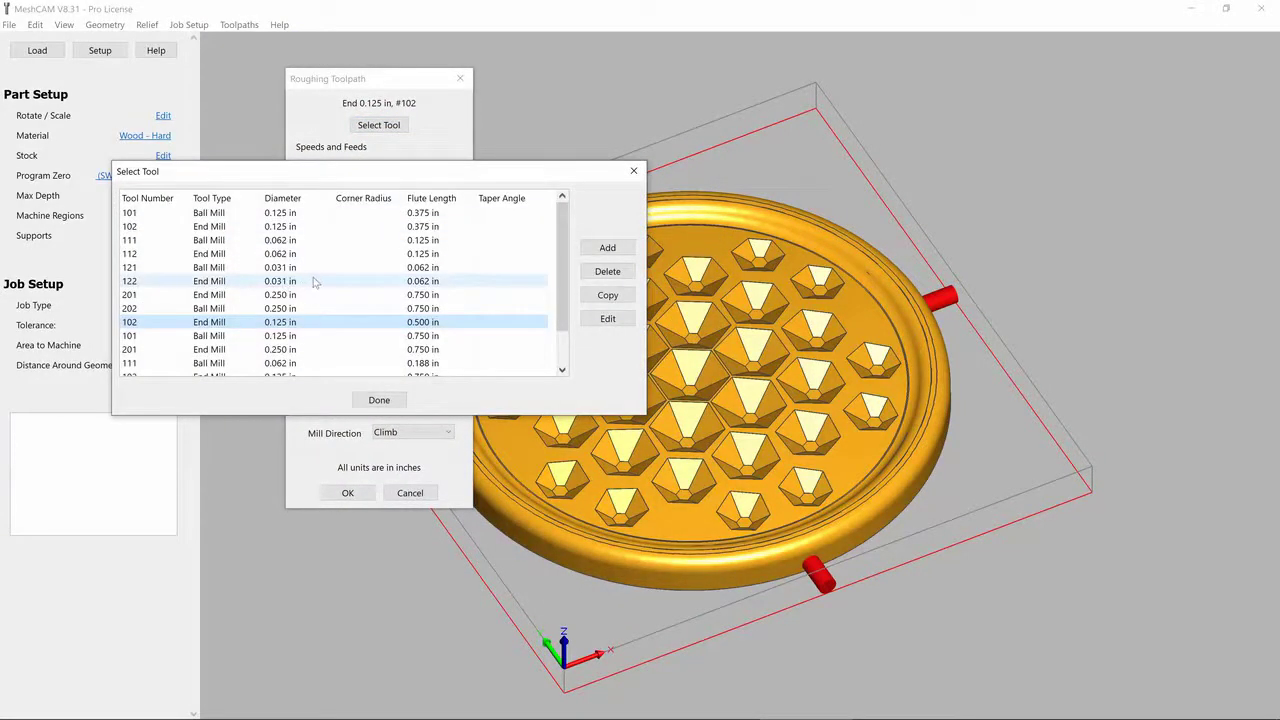
pyautogui.click(313, 350)
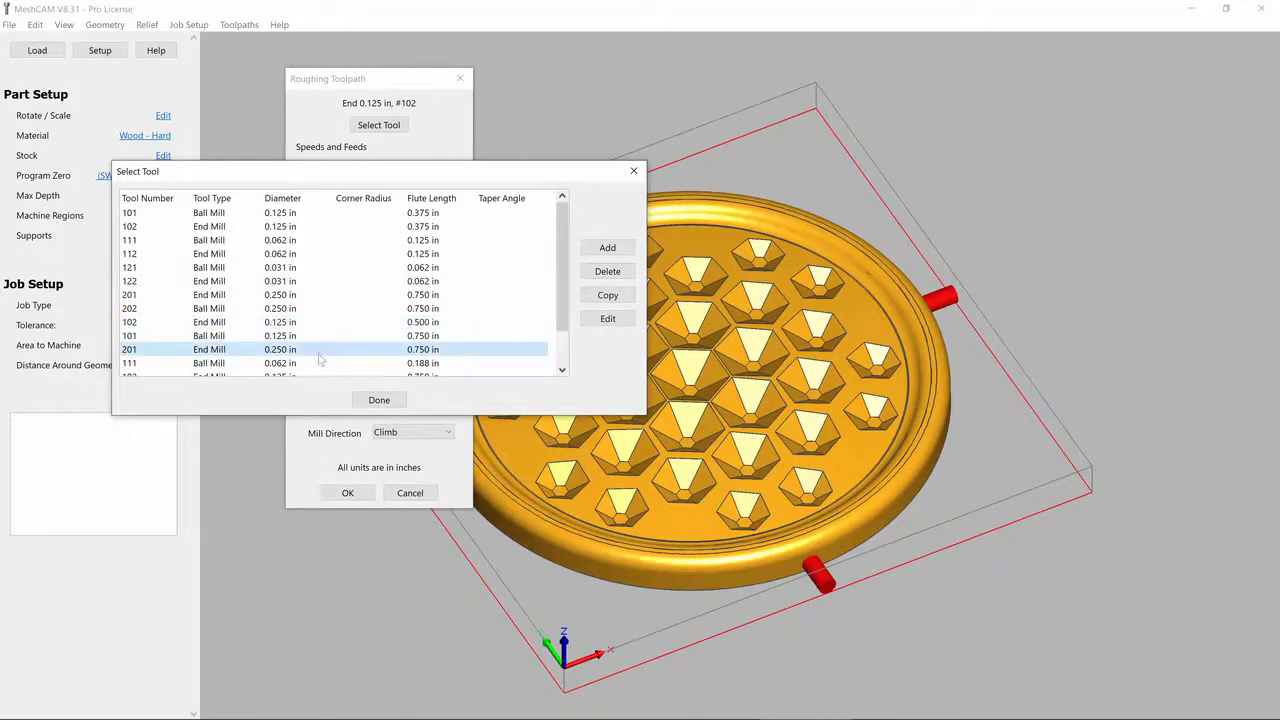
# - Edit end mill 201 to use automatic speeds and feeds, and confirm it as the roughing tool
pyautogui.click(607, 318)
pyautogui.moveTo(485, 104); pyautogui.dragTo(990, 87)
pyautogui.click(917, 400)
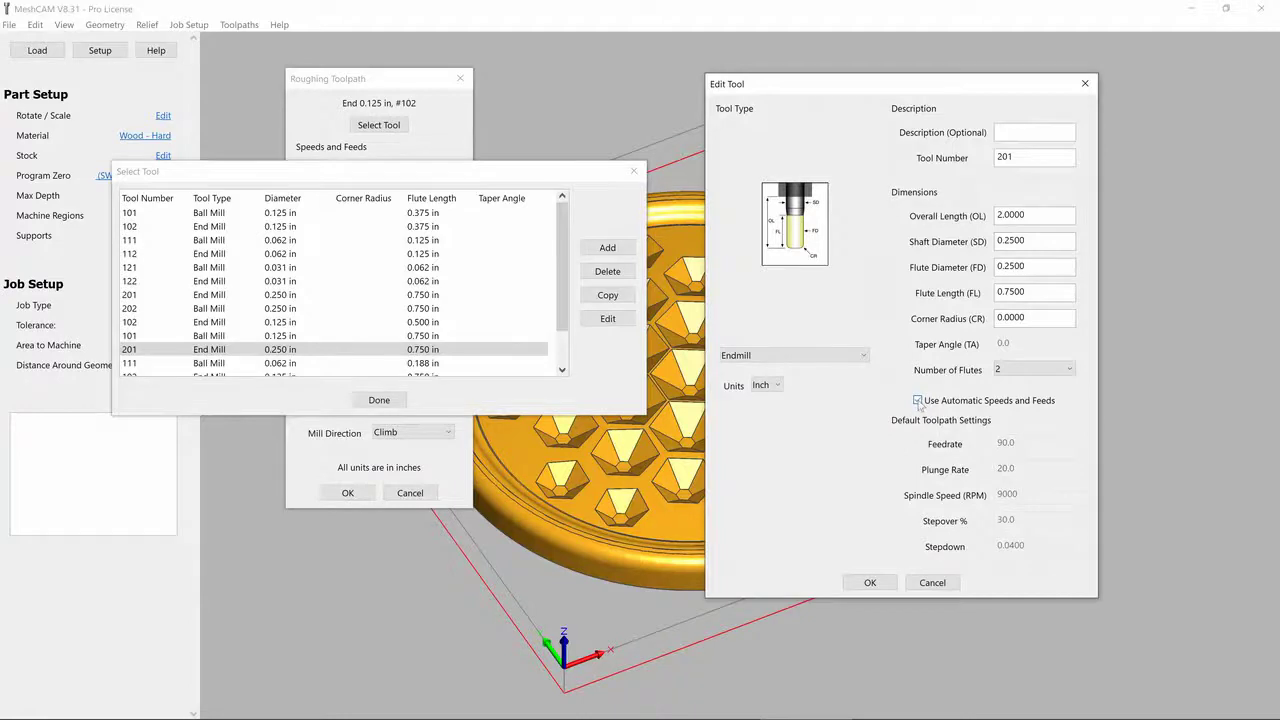
pyautogui.click(870, 582)
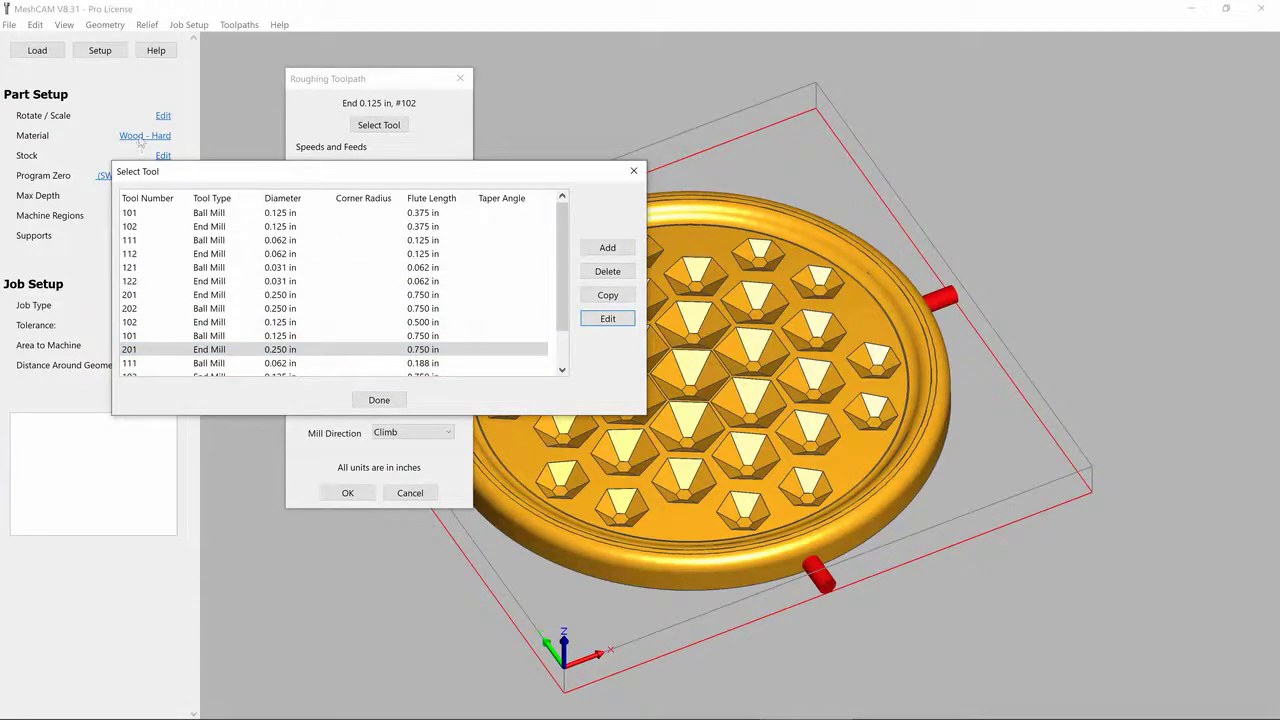
pyautogui.click(380, 400)
# - Add the 3D roughing operation with 0.0300 in stock to leave, a 50% stepover and a 0.0847 in step down
pyautogui.moveTo(400, 168); pyautogui.dragTo(362, 195)
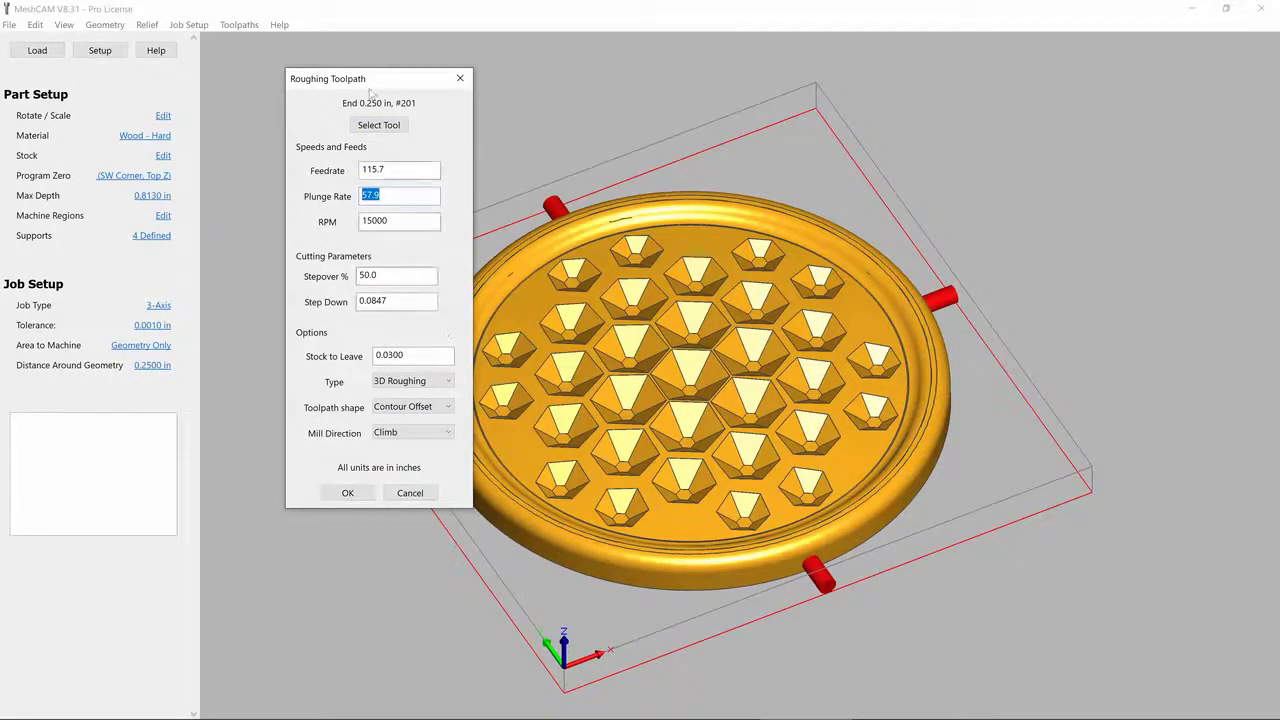
pyautogui.moveTo(373, 78); pyautogui.dragTo(335, 73)
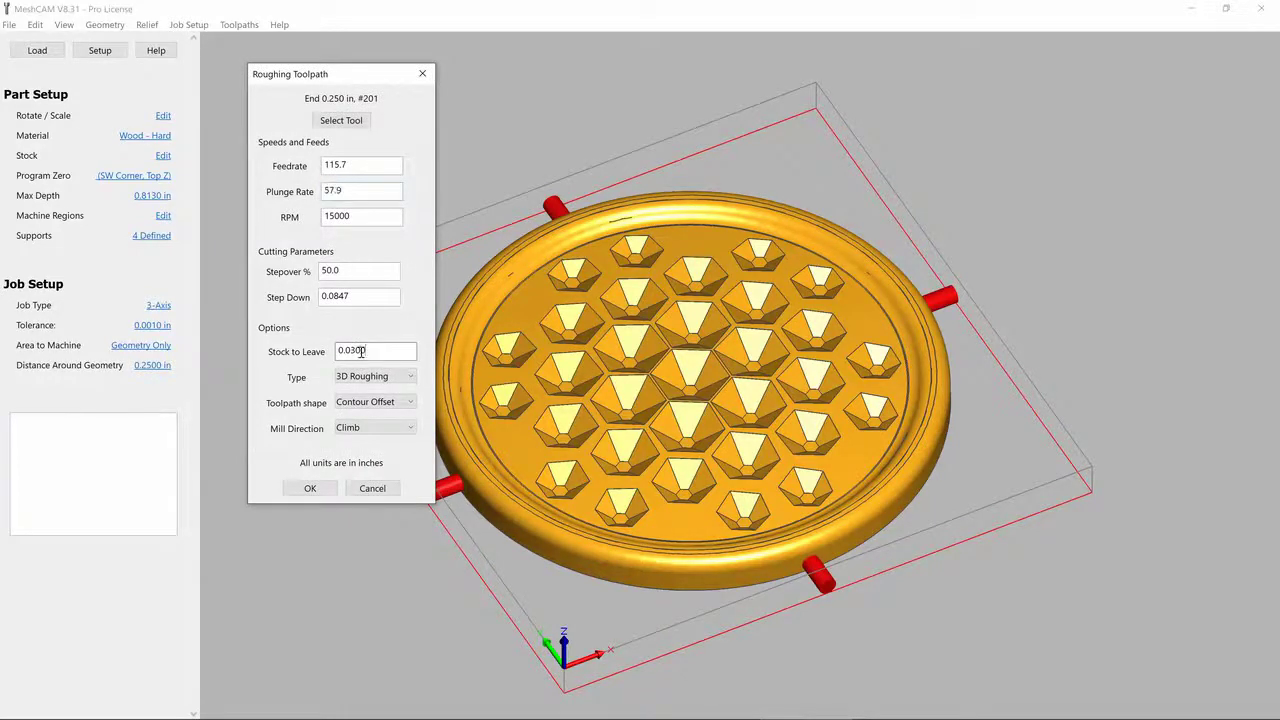
pyautogui.doubleClick(377, 351)
pyautogui.click(376, 350)
pyautogui.click(310, 489)
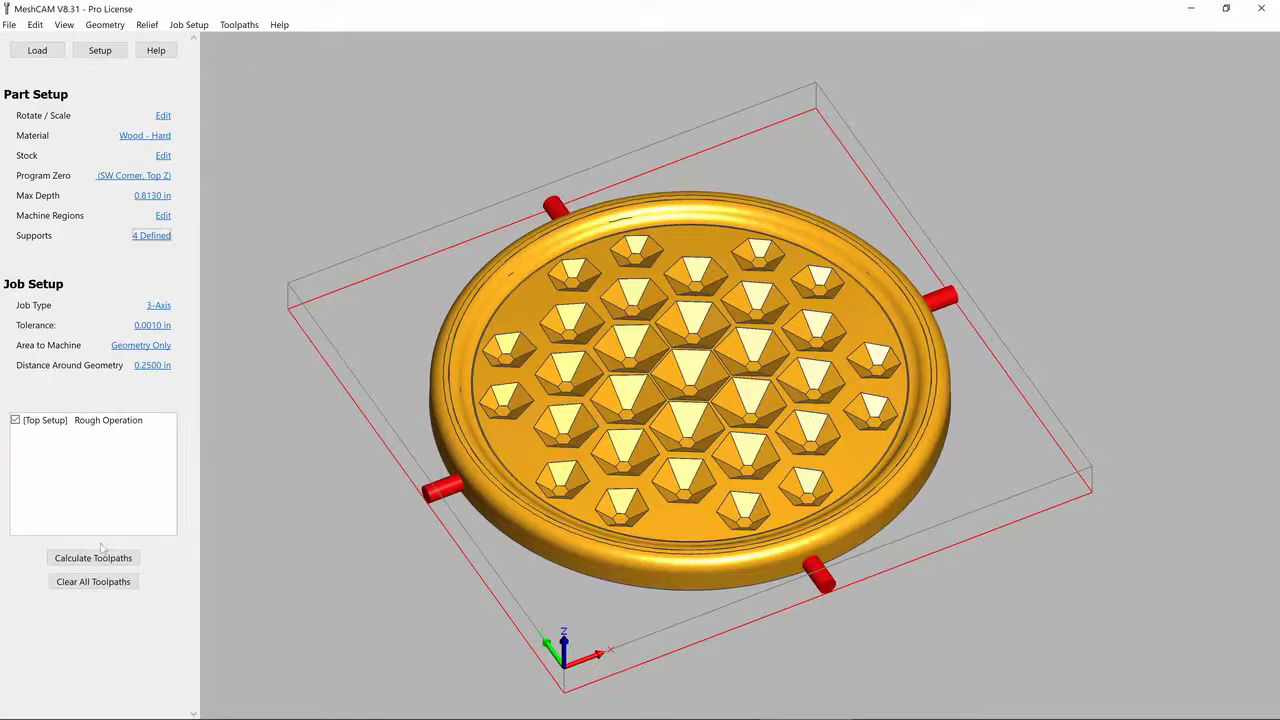
# - Calculate the roughing toolpath, simulate the cut and hide the toolpath lines over the simulated stock
pyautogui.click(101, 560)
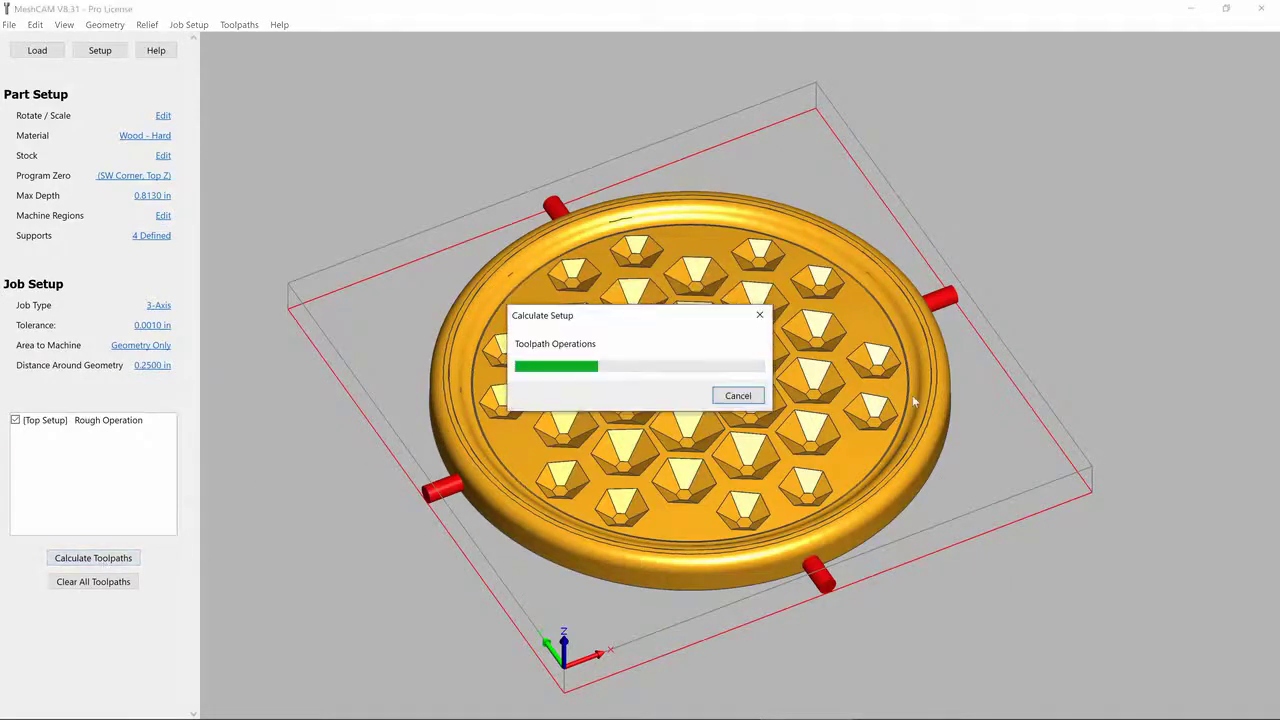
pyautogui.moveTo(650, 178); pyautogui.dragTo(356, 151)
pyautogui.click(345, 212)
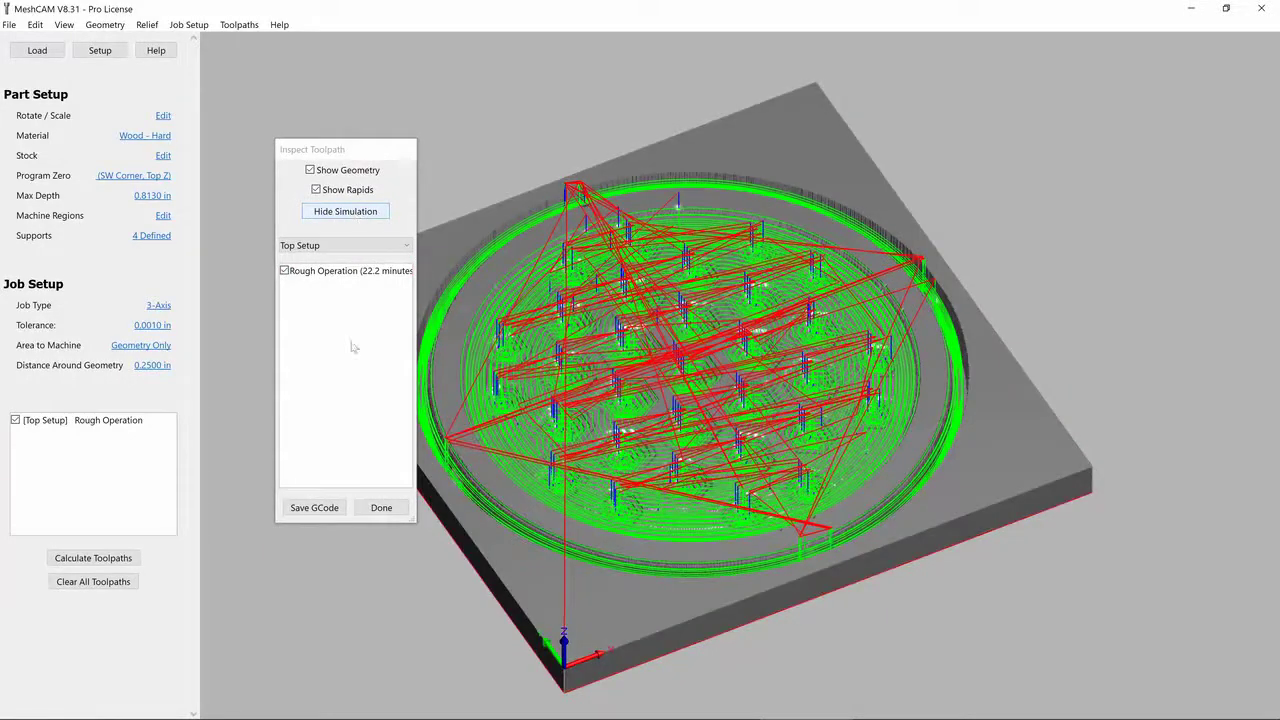
pyautogui.click(304, 276)
# - Examine the simulated roughing cut around the hexagons, rim and supports from several angles, and close the inspection
pyautogui.moveTo(743, 299); pyautogui.dragTo(662, 383)
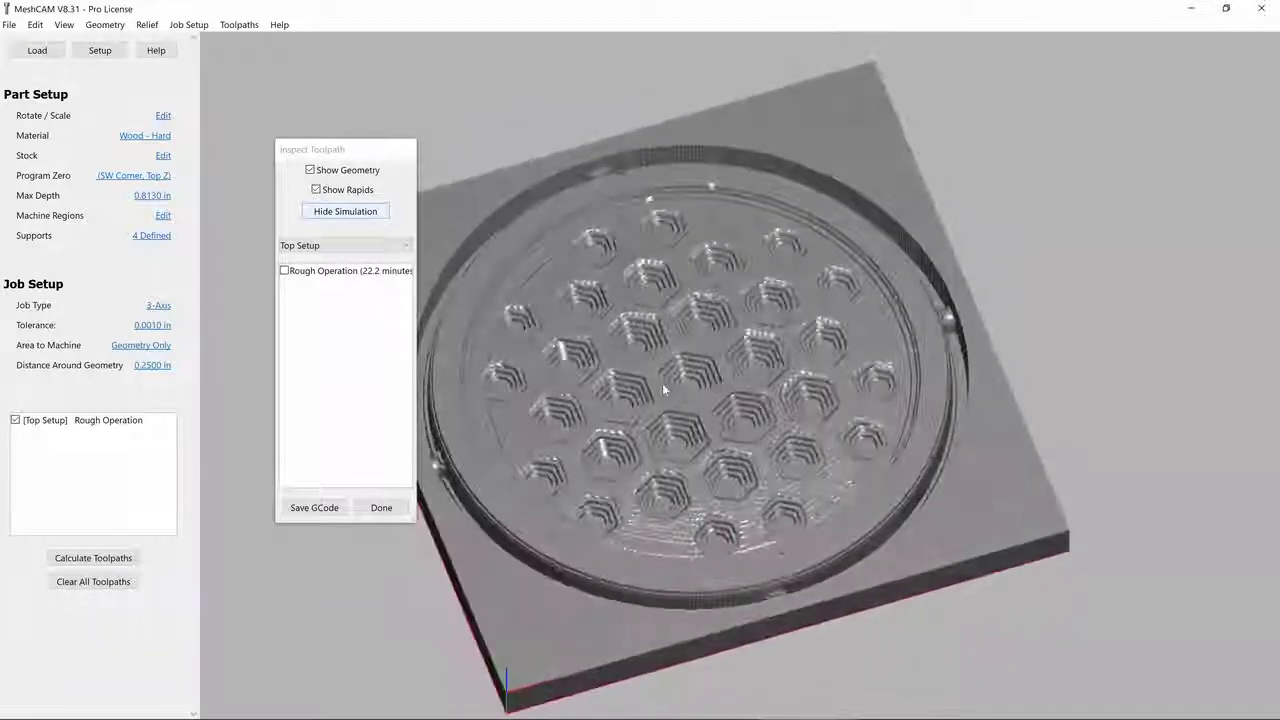
pyautogui.moveTo(738, 266); pyautogui.dragTo(650, 265)
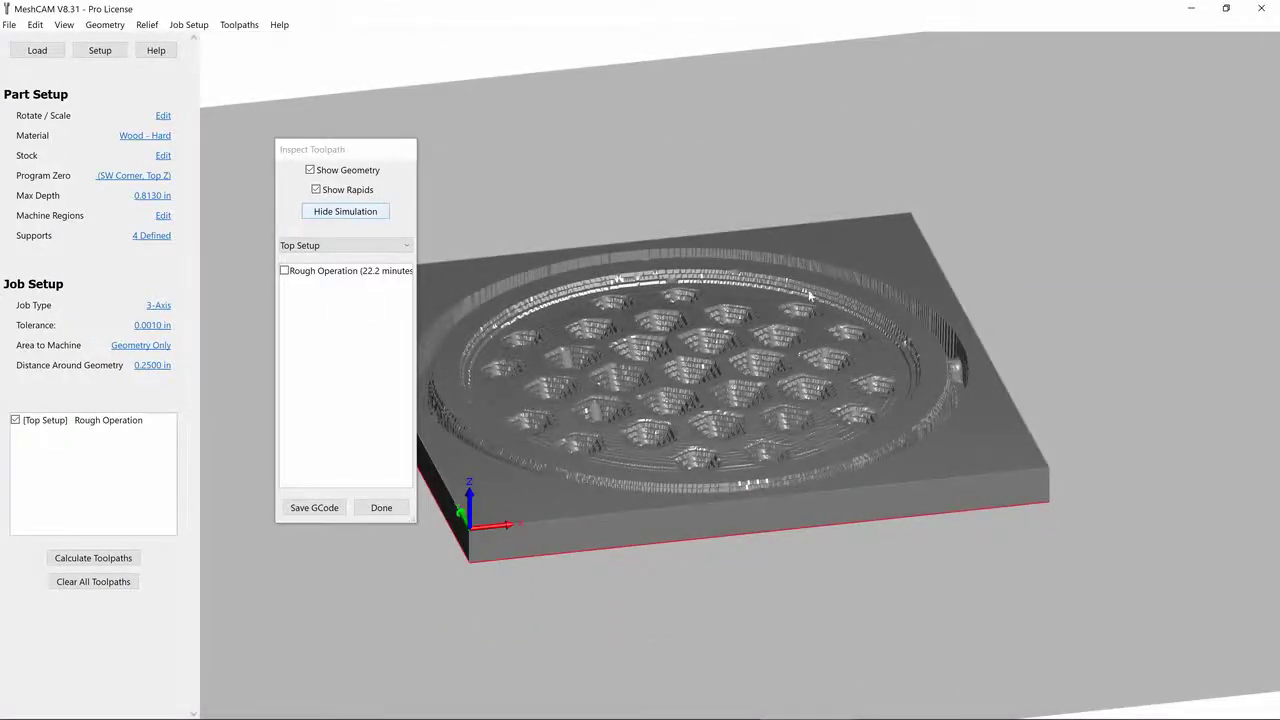
pyautogui.moveTo(809, 360); pyautogui.dragTo(823, 469)
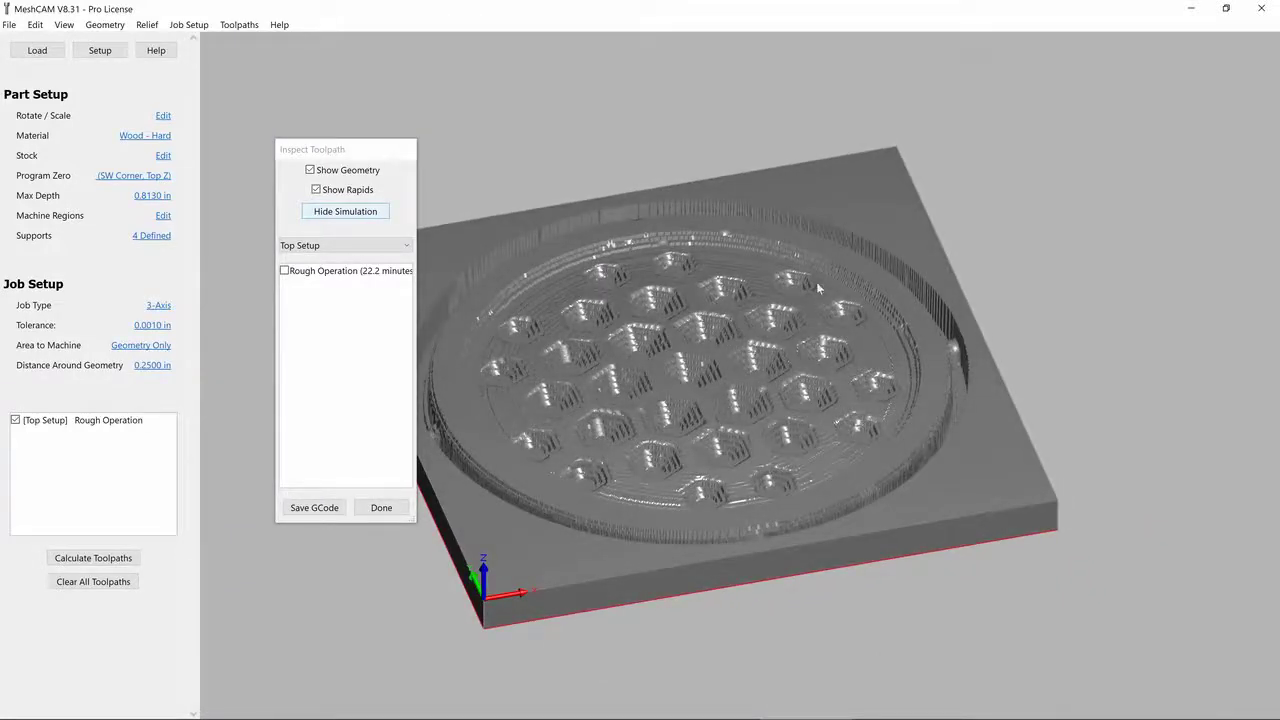
pyautogui.moveTo(816, 281); pyautogui.dragTo(933, 396)
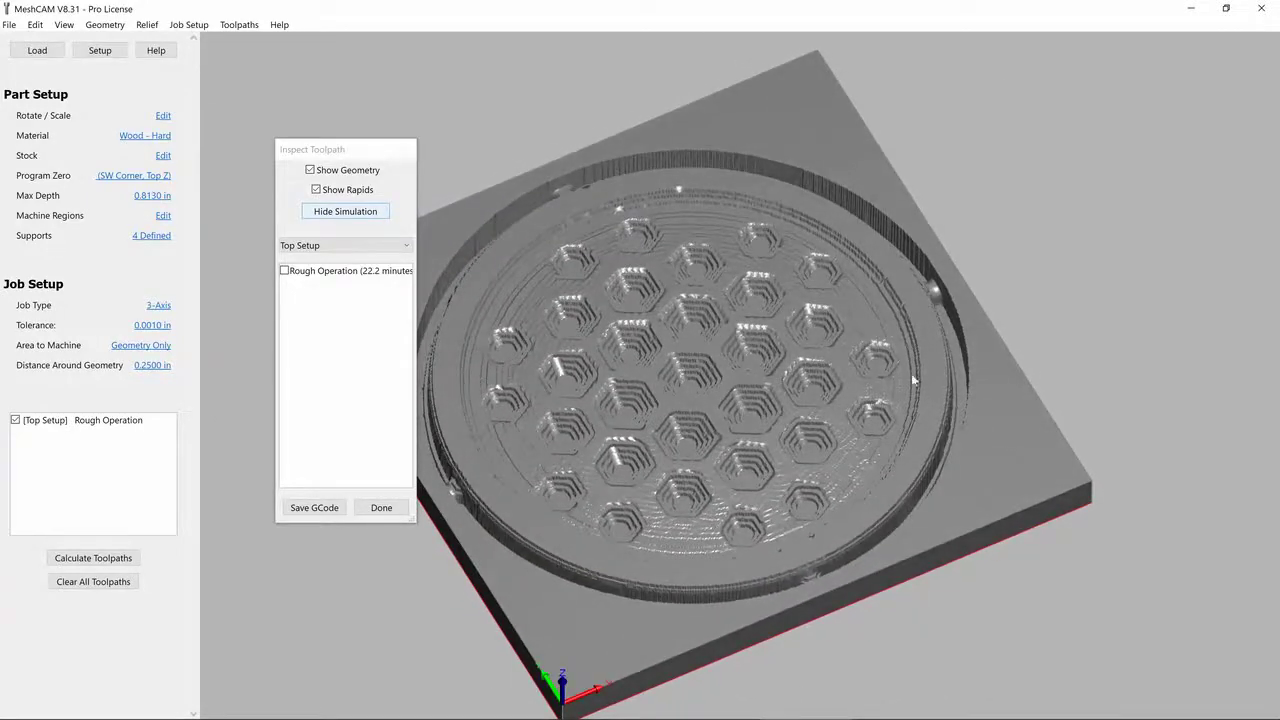
pyautogui.moveTo(846, 287); pyautogui.dragTo(834, 390)
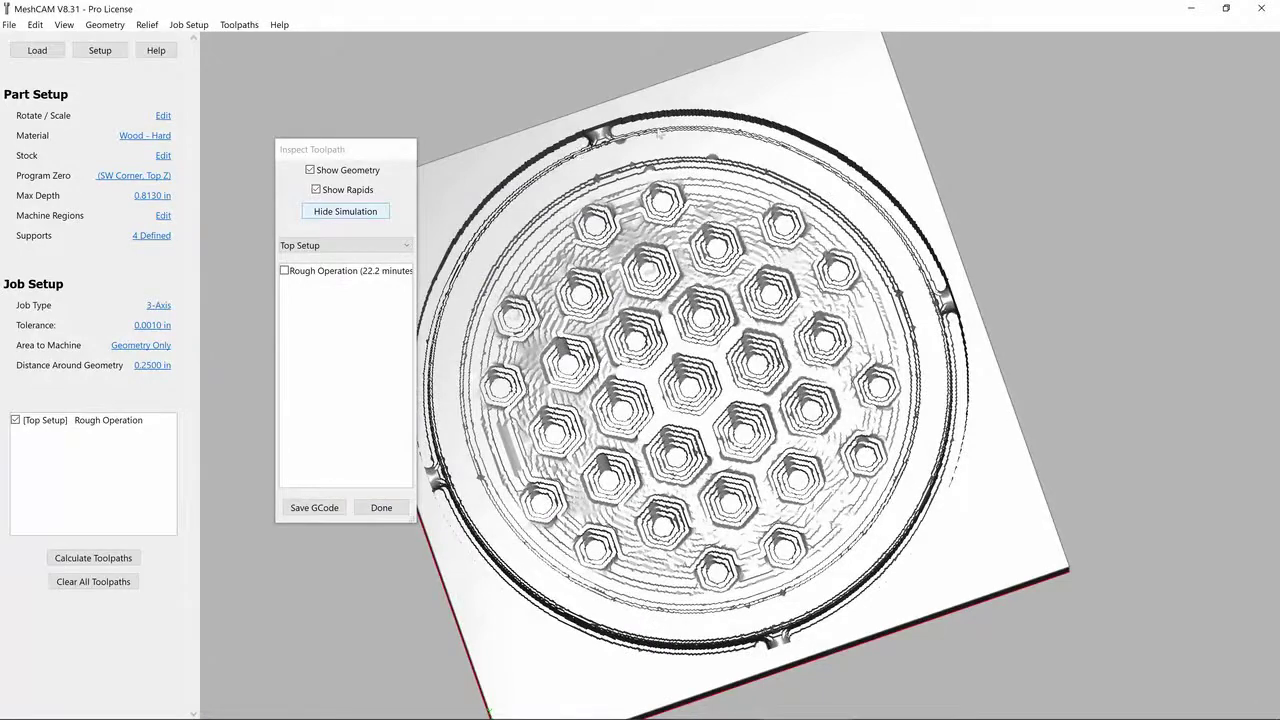
pyautogui.click(381, 508)
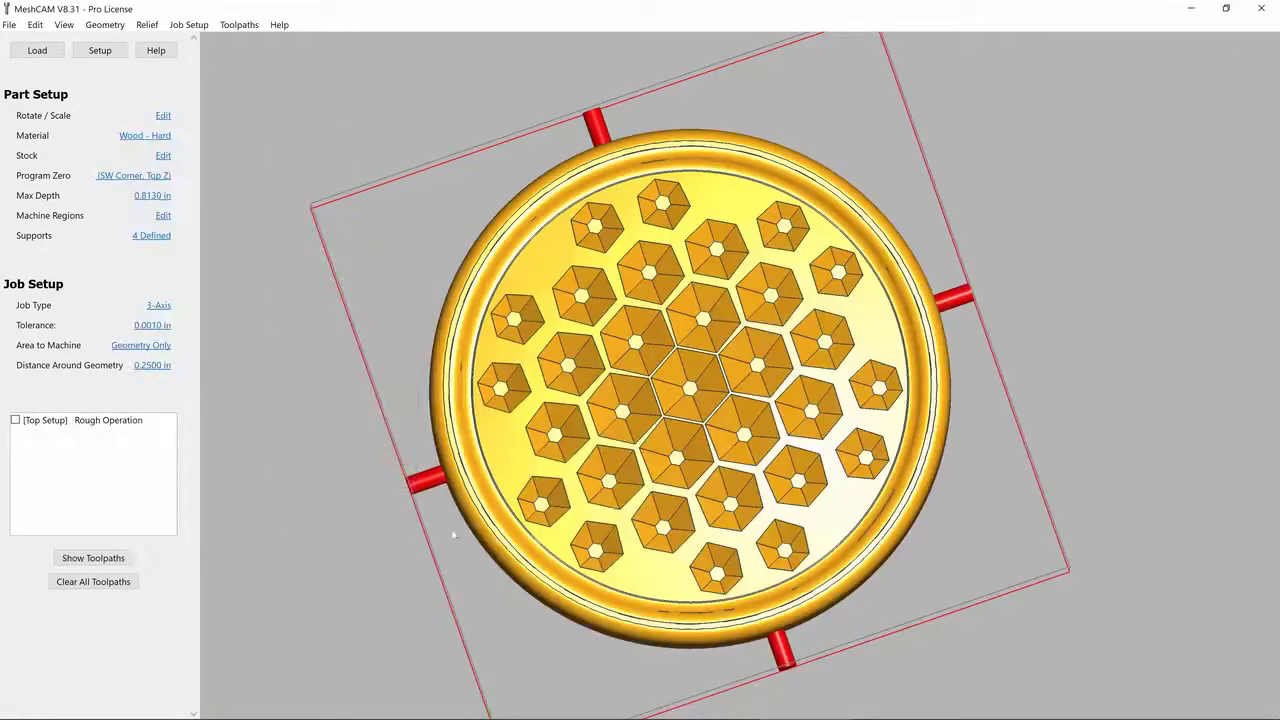
# - Set the maximum cutting depth to 0.83 in
pyautogui.moveTo(453, 537); pyautogui.dragTo(490, 257)
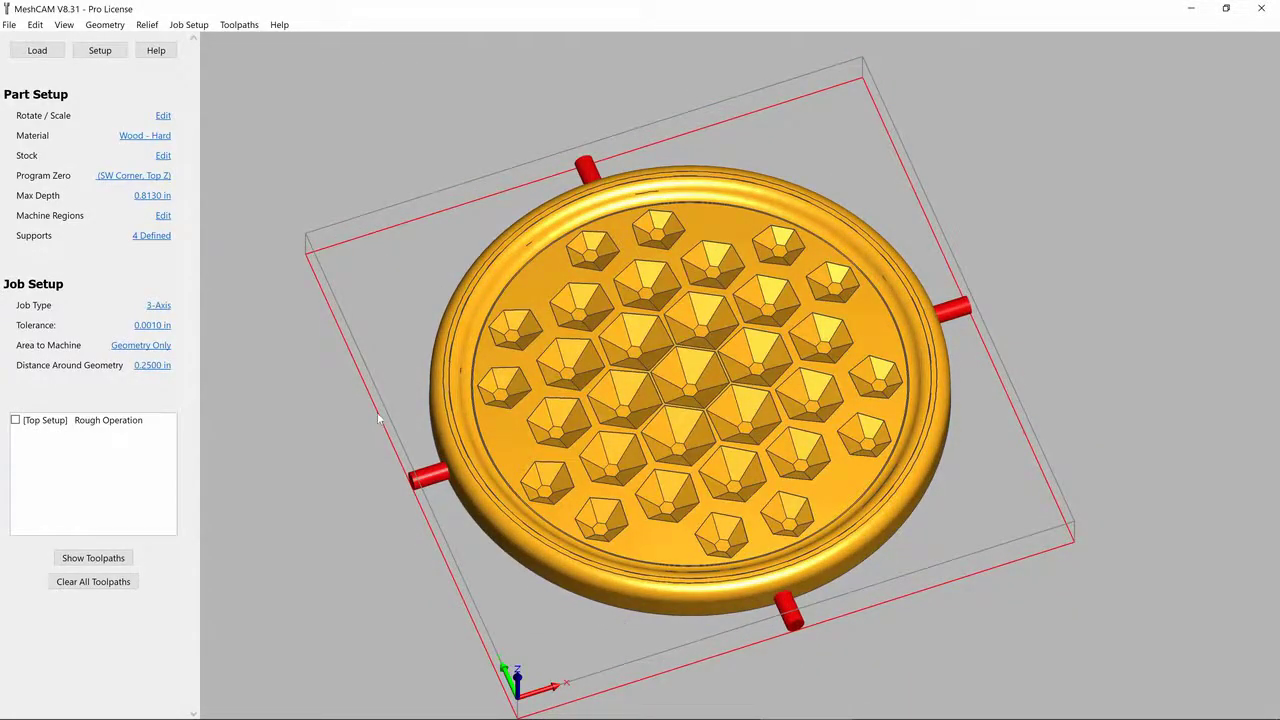
pyautogui.click(152, 197)
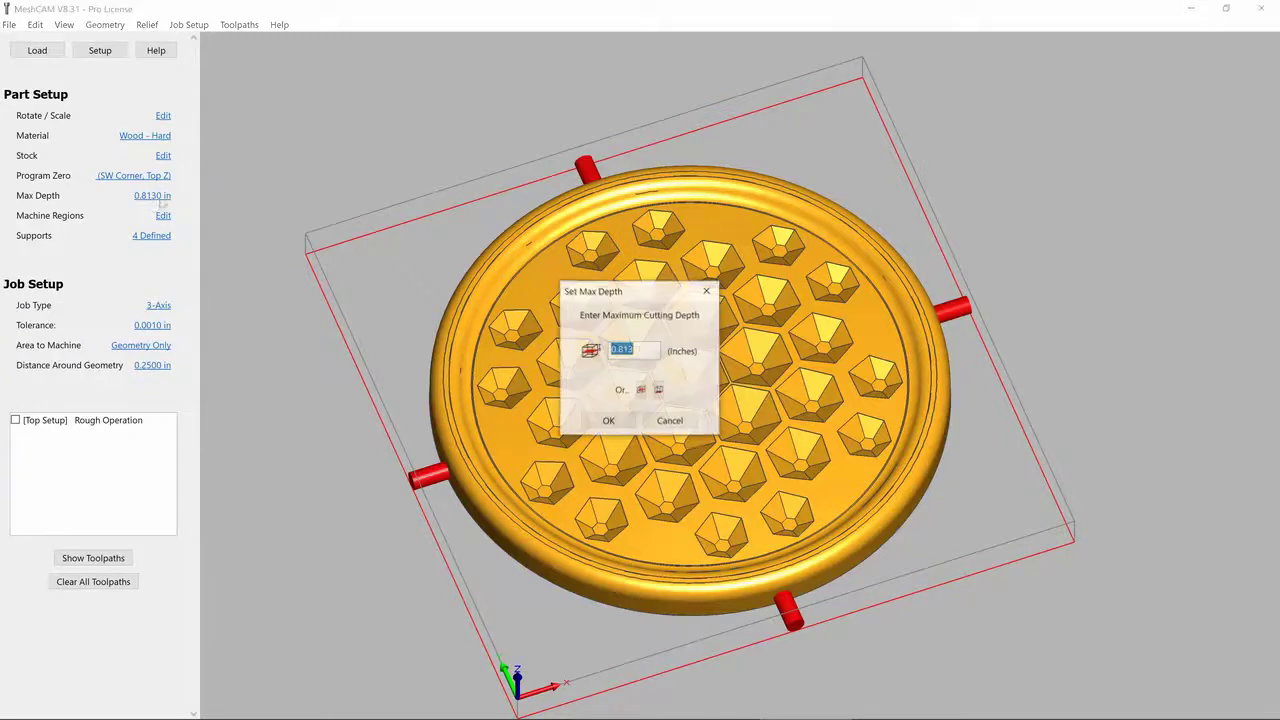
pyautogui.moveTo(646, 349); pyautogui.dragTo(625, 349)
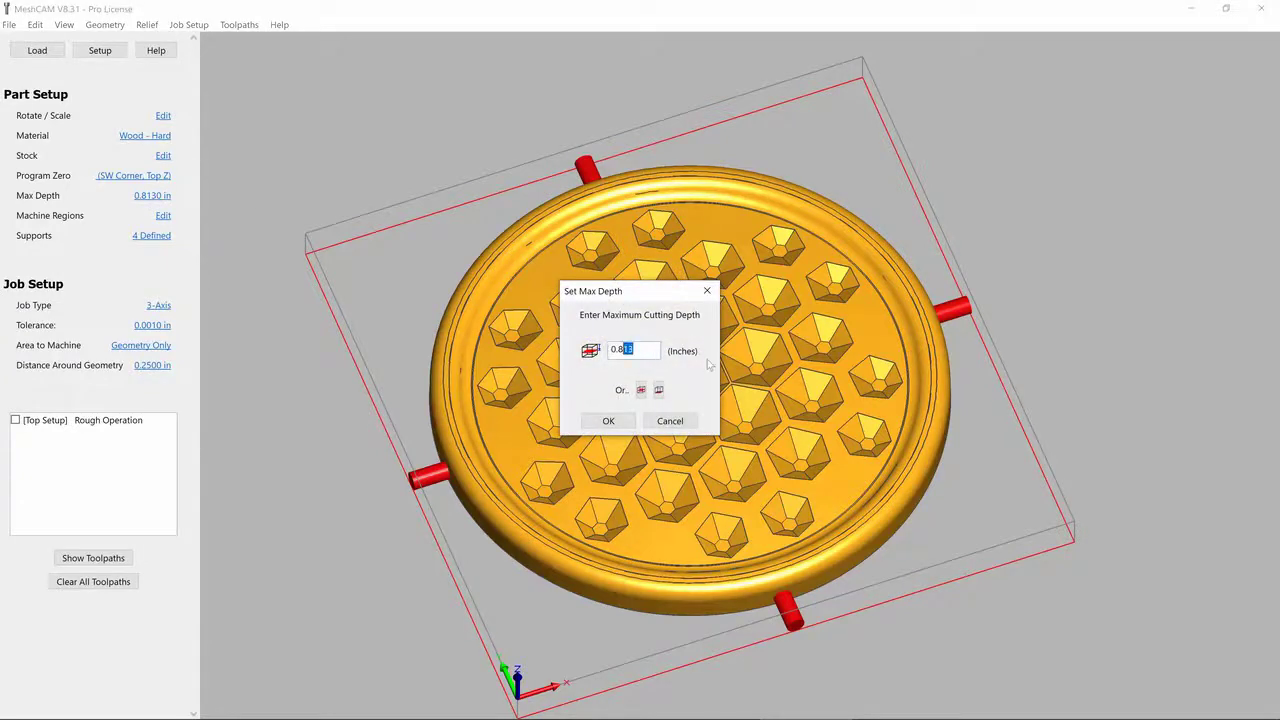
pyautogui.write('3')
pyautogui.click(608, 421)
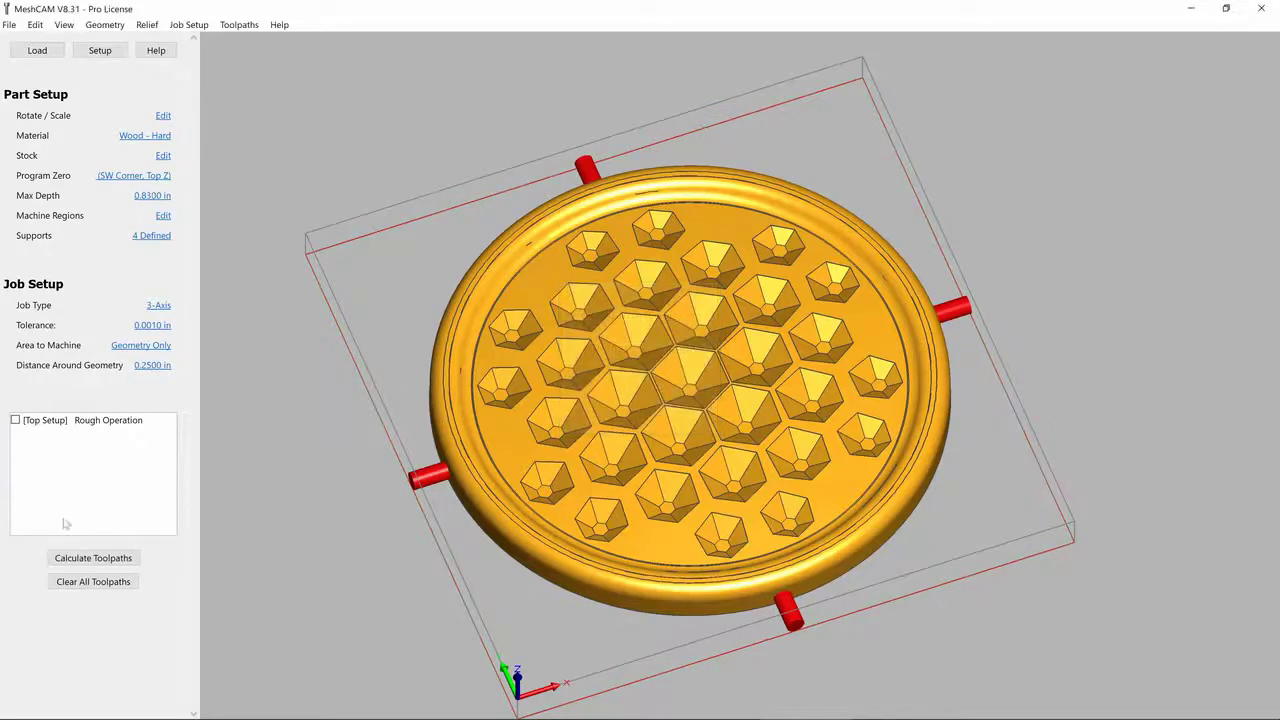
# - Re-enable and recalculate the roughing operation, simulate it with the toolpath lines hidden, and close the inspection
pyautogui.click(14, 421)
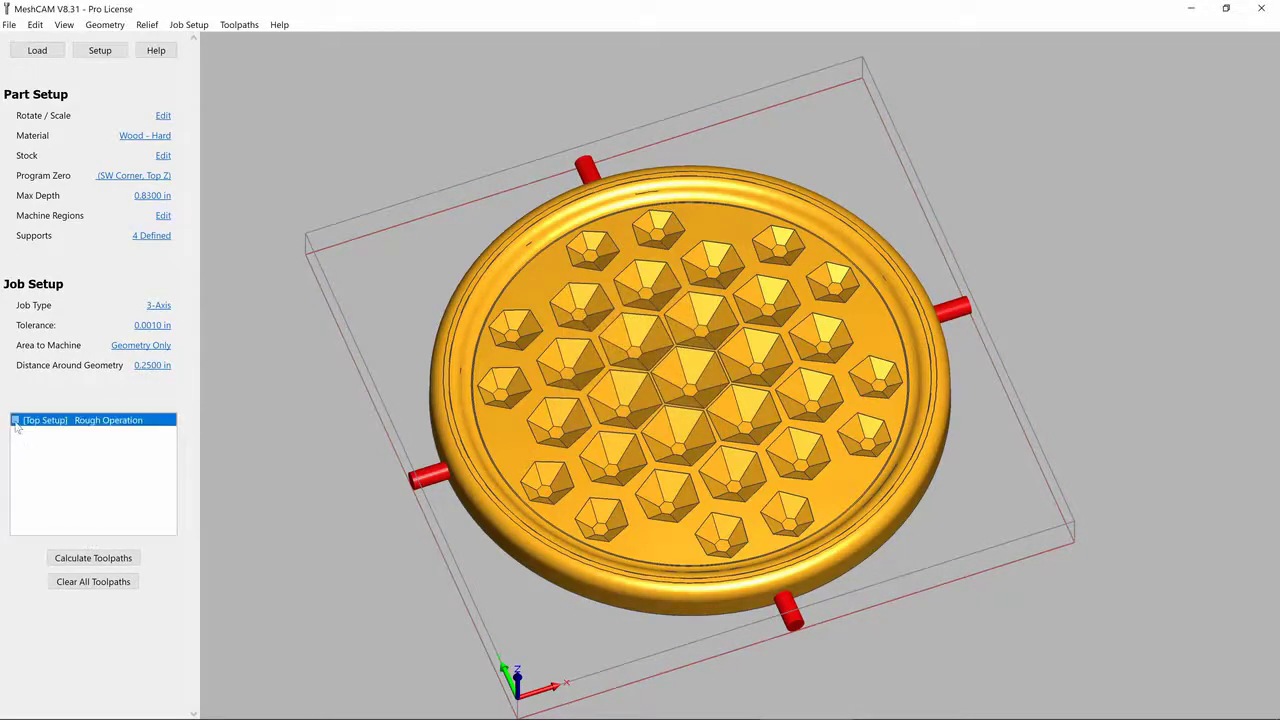
pyautogui.click(93, 560)
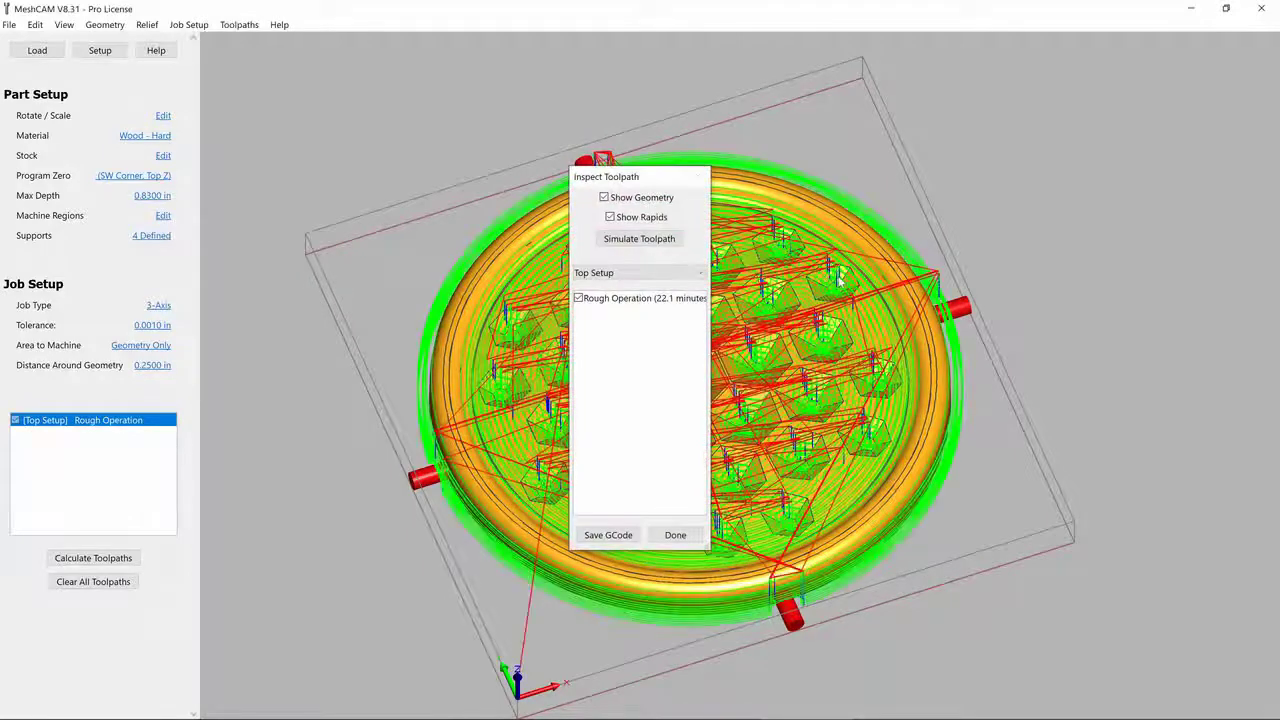
pyautogui.click(644, 244)
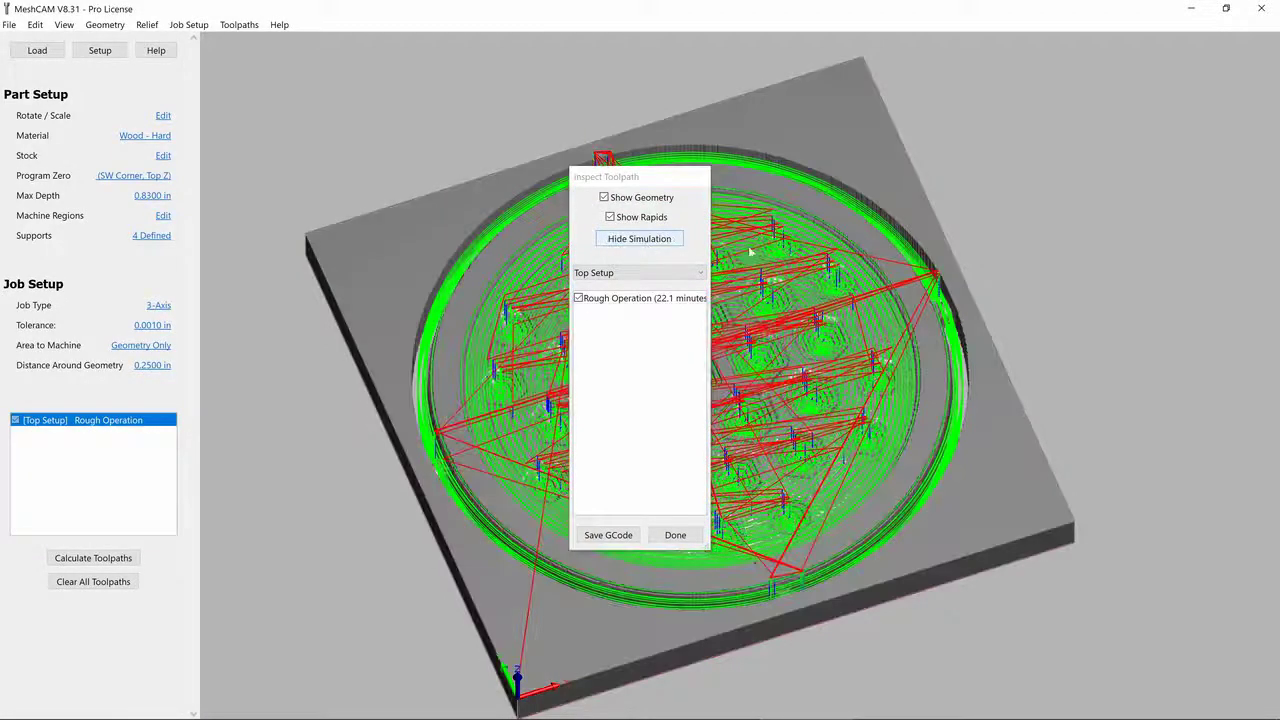
pyautogui.click(578, 298)
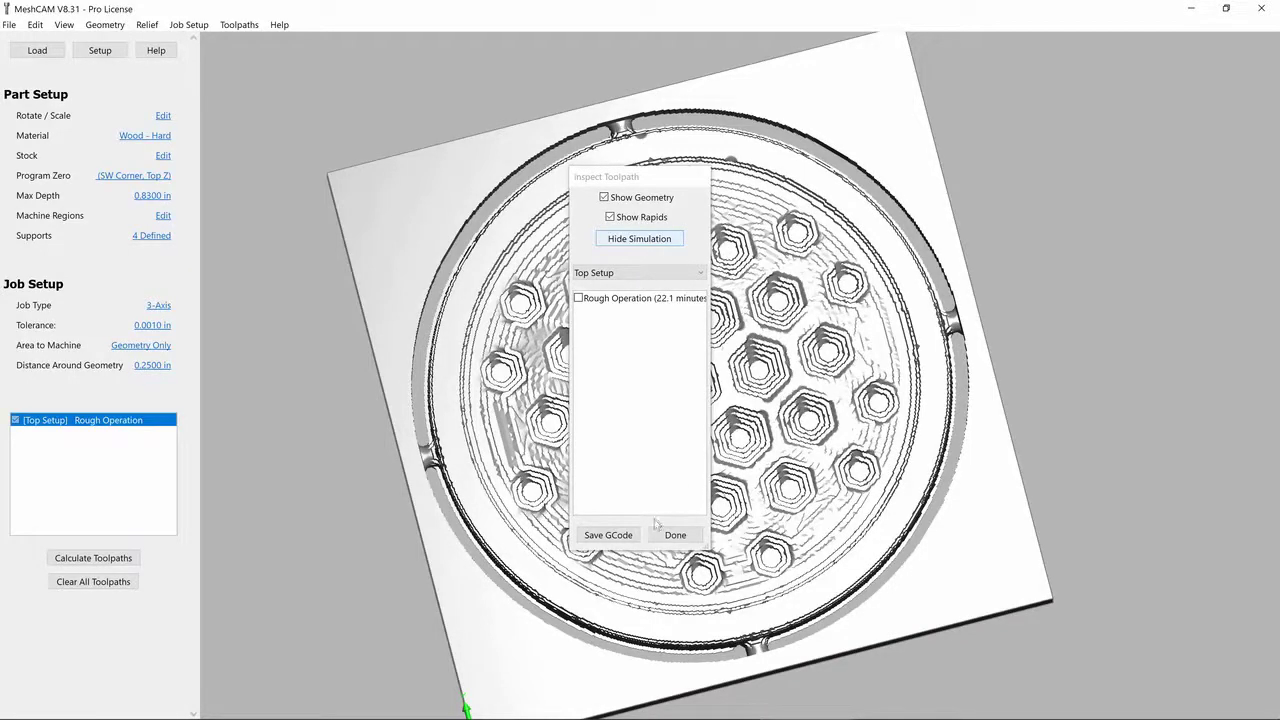
pyautogui.click(578, 299)
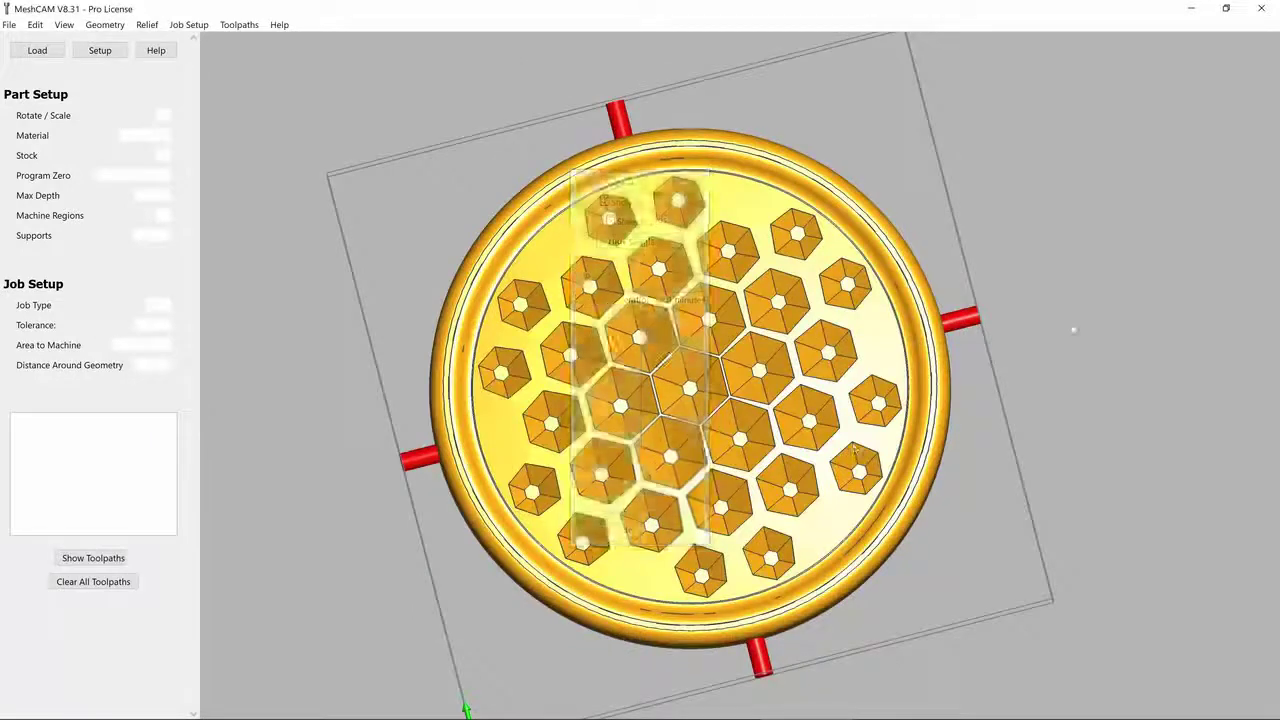
pyautogui.click(675, 535)
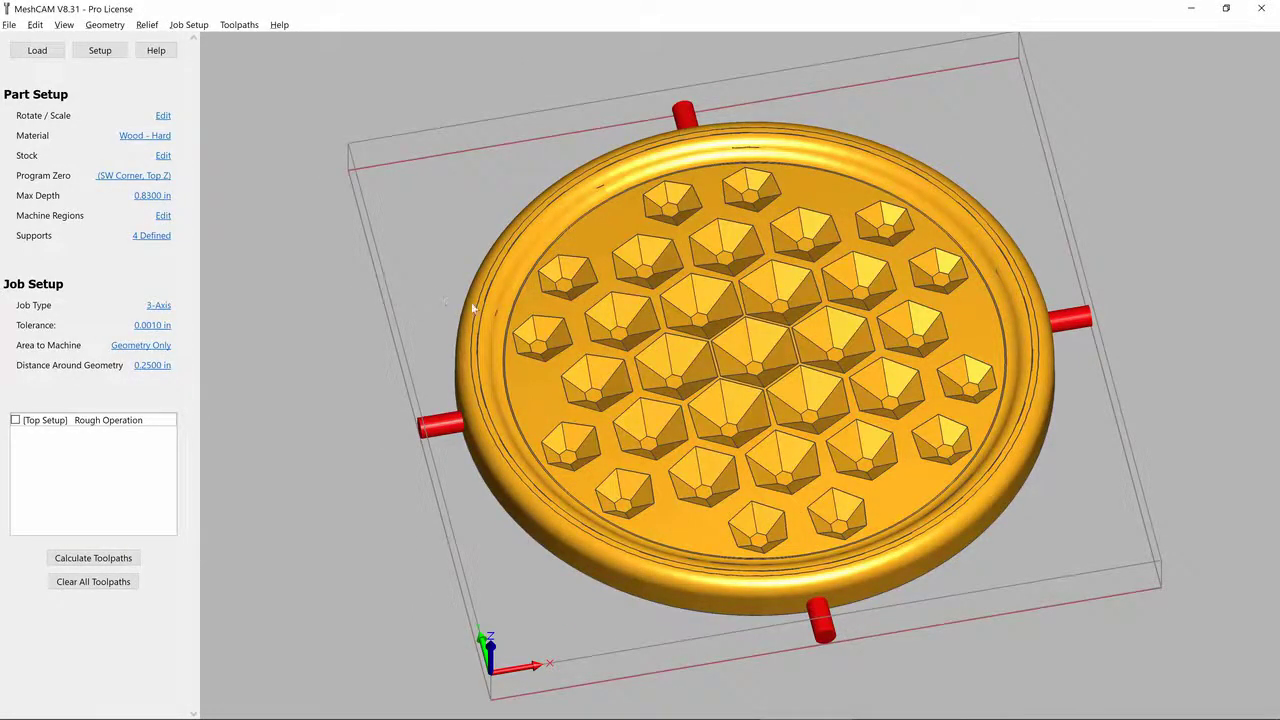
# - Add a Waterline Finishing toolpath using the 0.250 in ball tool #202, a 0.0847 in step down and a 10° threshold angle
pyautogui.moveTo(441, 308); pyautogui.dragTo(598, 220)
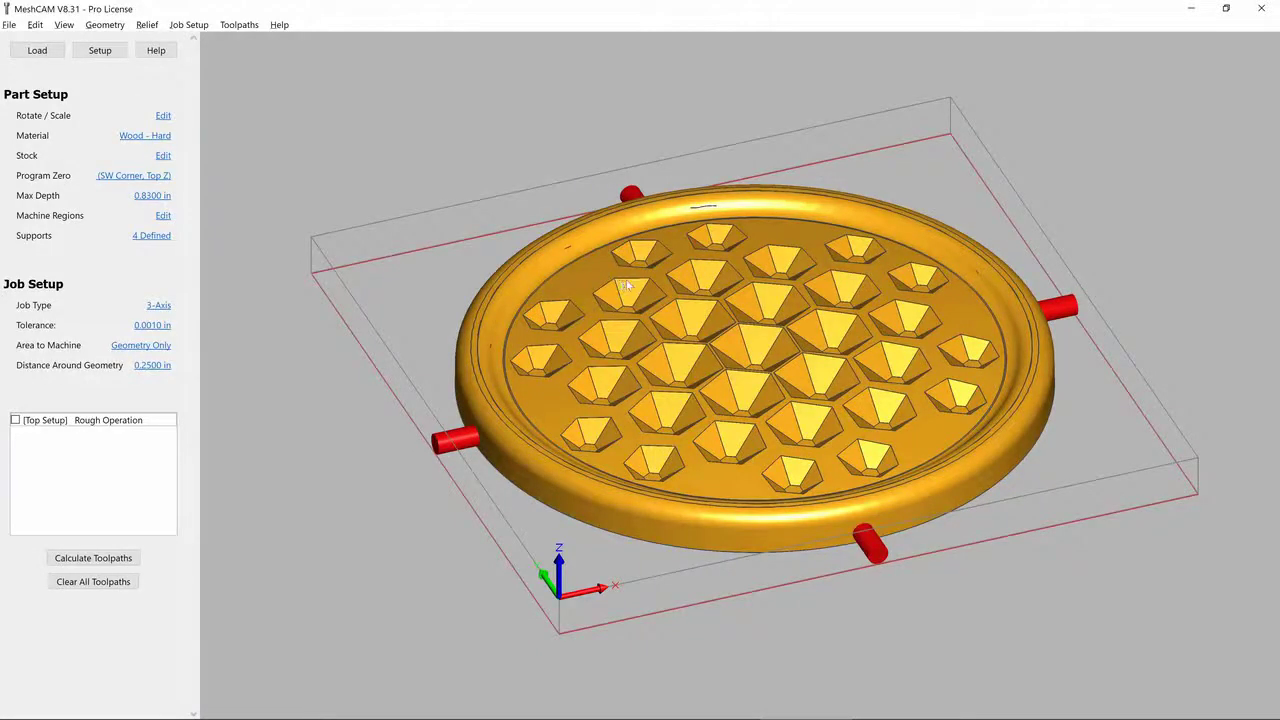
pyautogui.moveTo(811, 258); pyautogui.dragTo(754, 380)
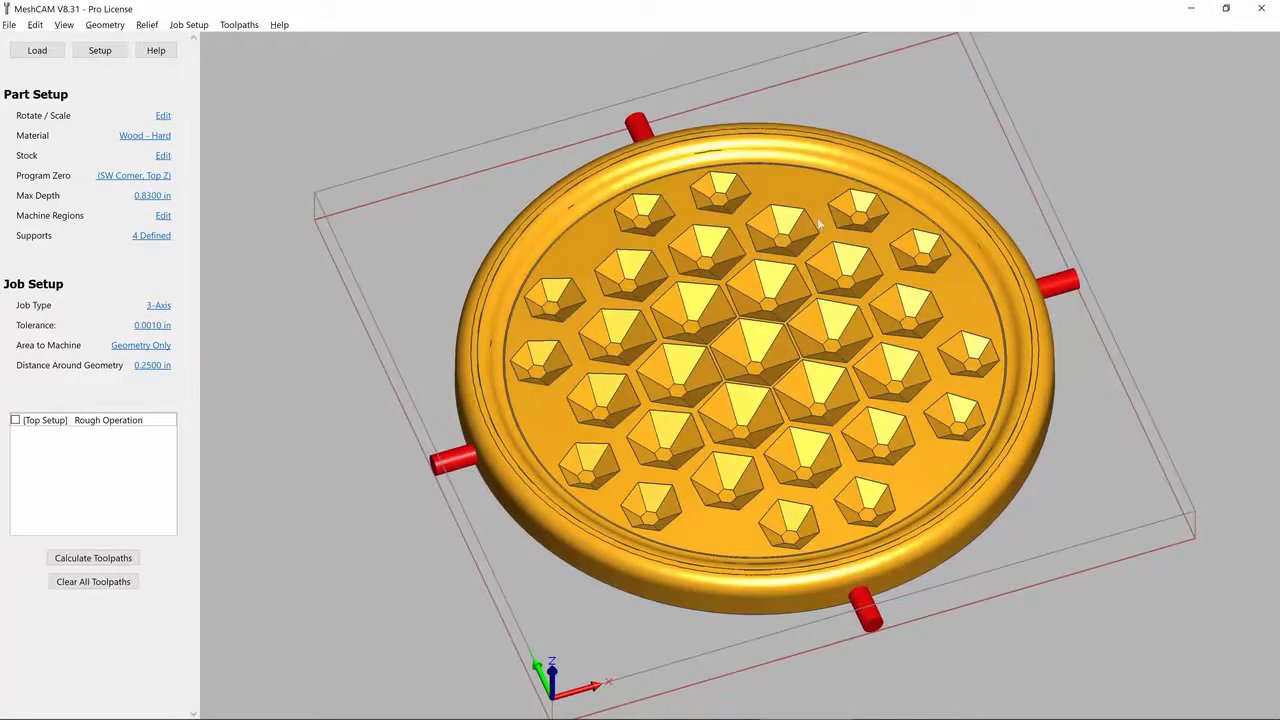
pyautogui.moveTo(817, 217); pyautogui.dragTo(716, 136)
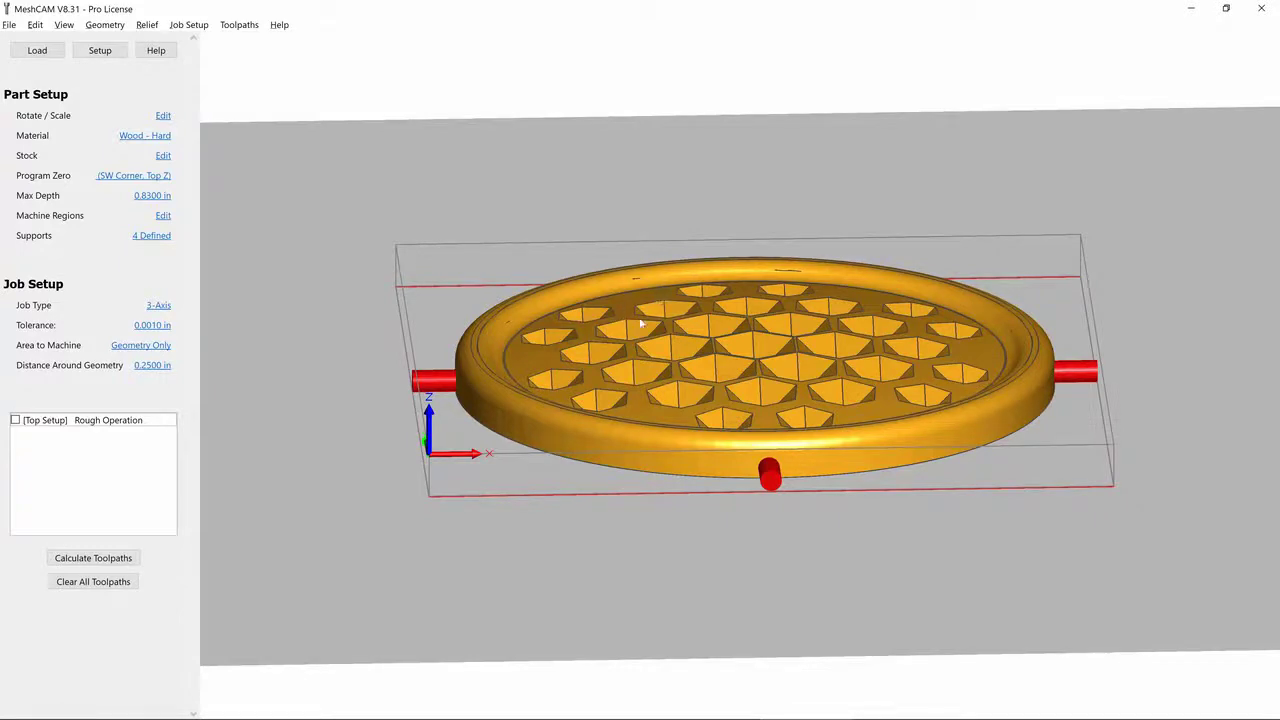
pyautogui.moveTo(890, 304); pyautogui.dragTo(886, 300)
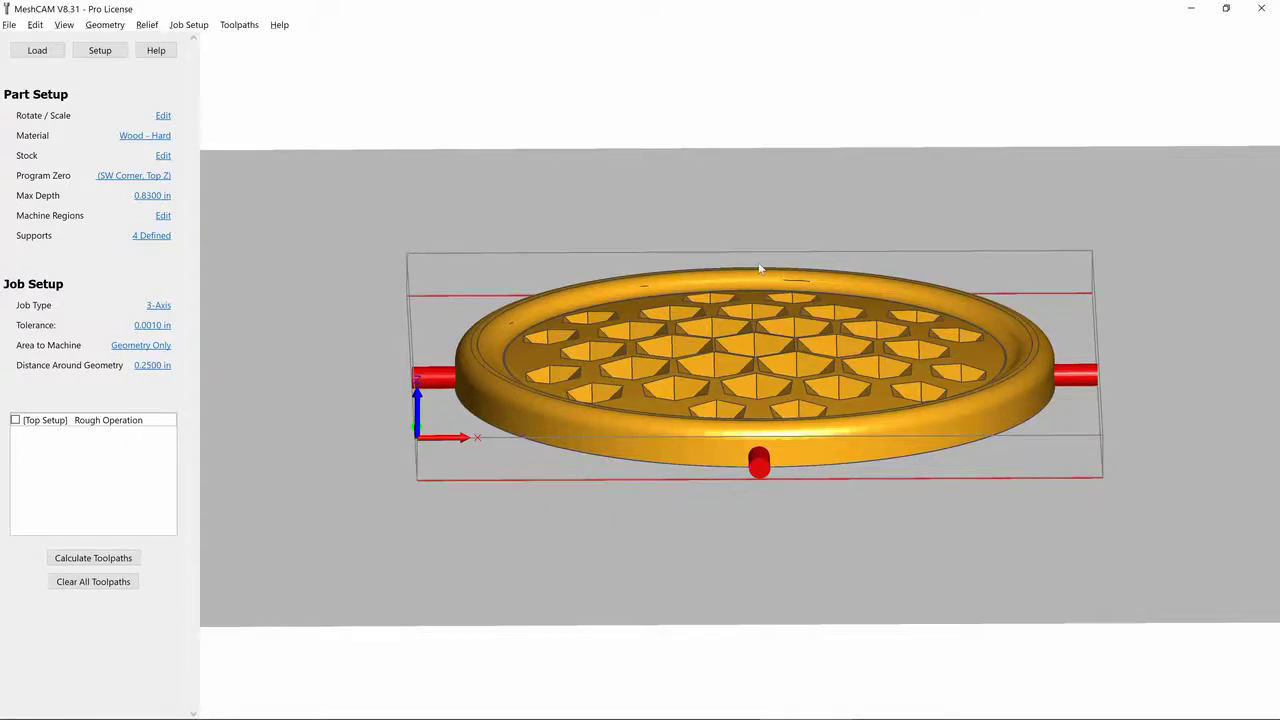
pyautogui.moveTo(588, 210); pyautogui.dragTo(466, 212)
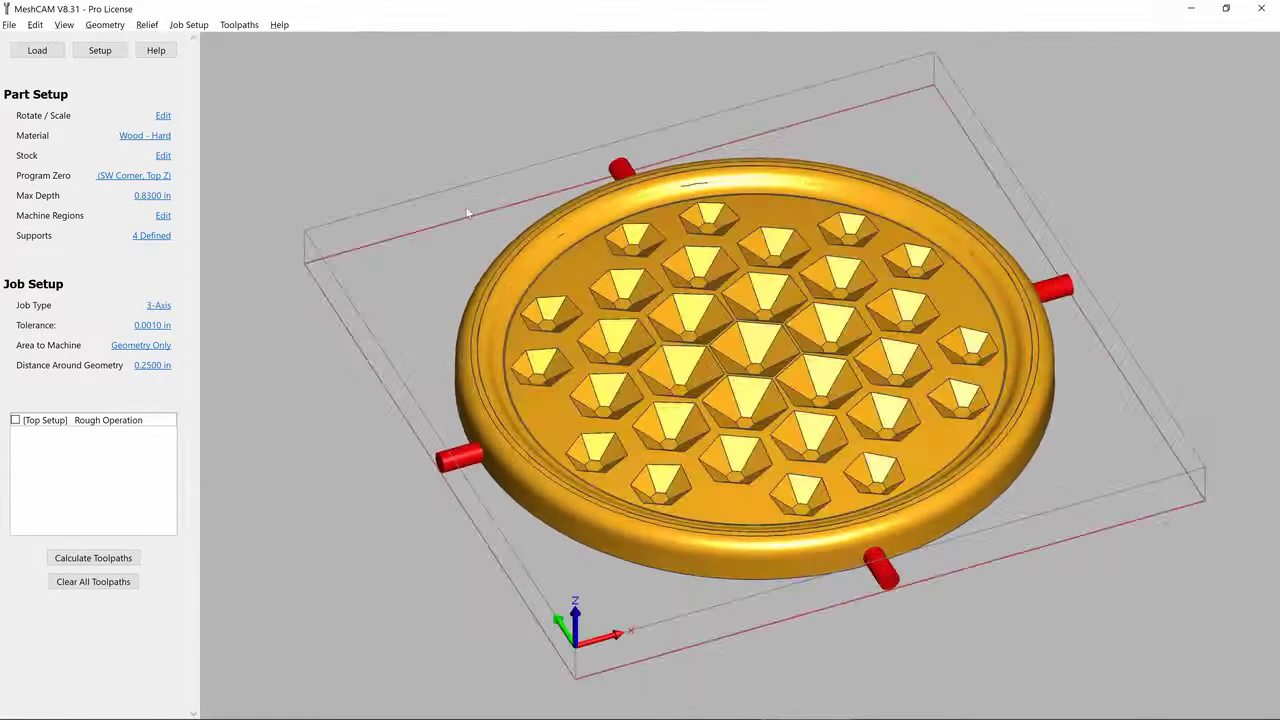
pyautogui.click(188, 24)
pyautogui.moveTo(239, 24)
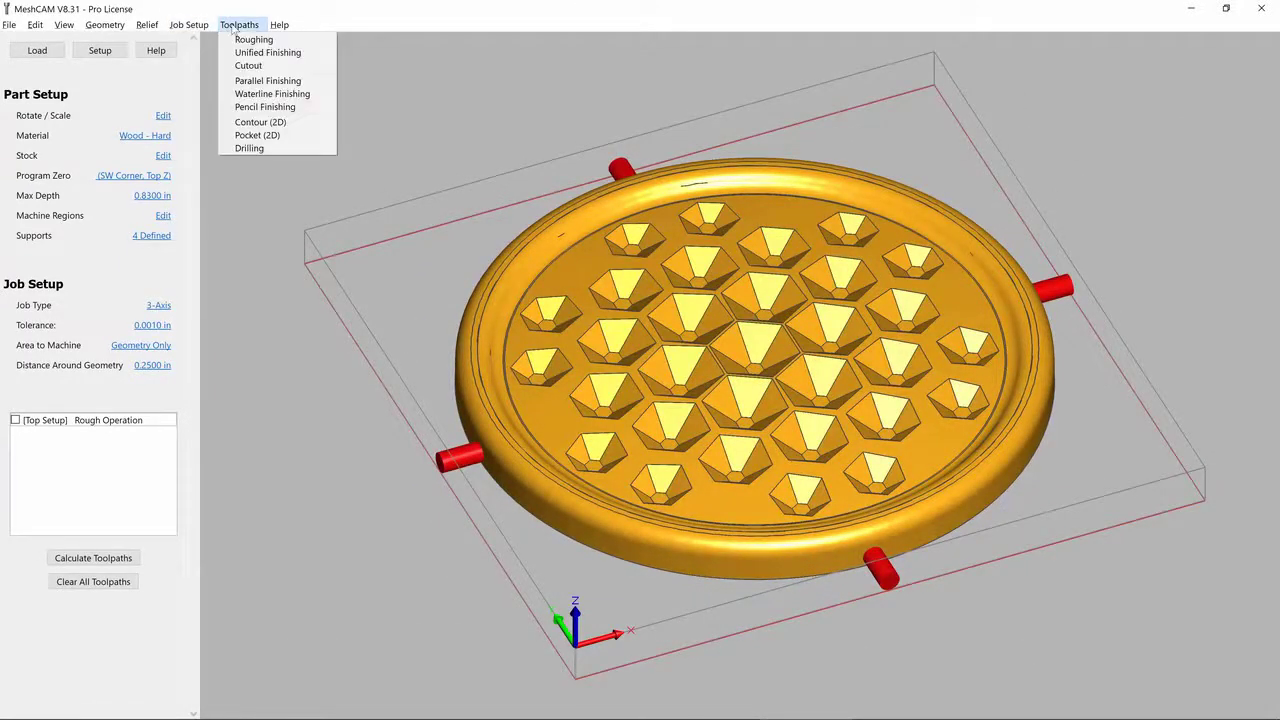
pyautogui.click(272, 94)
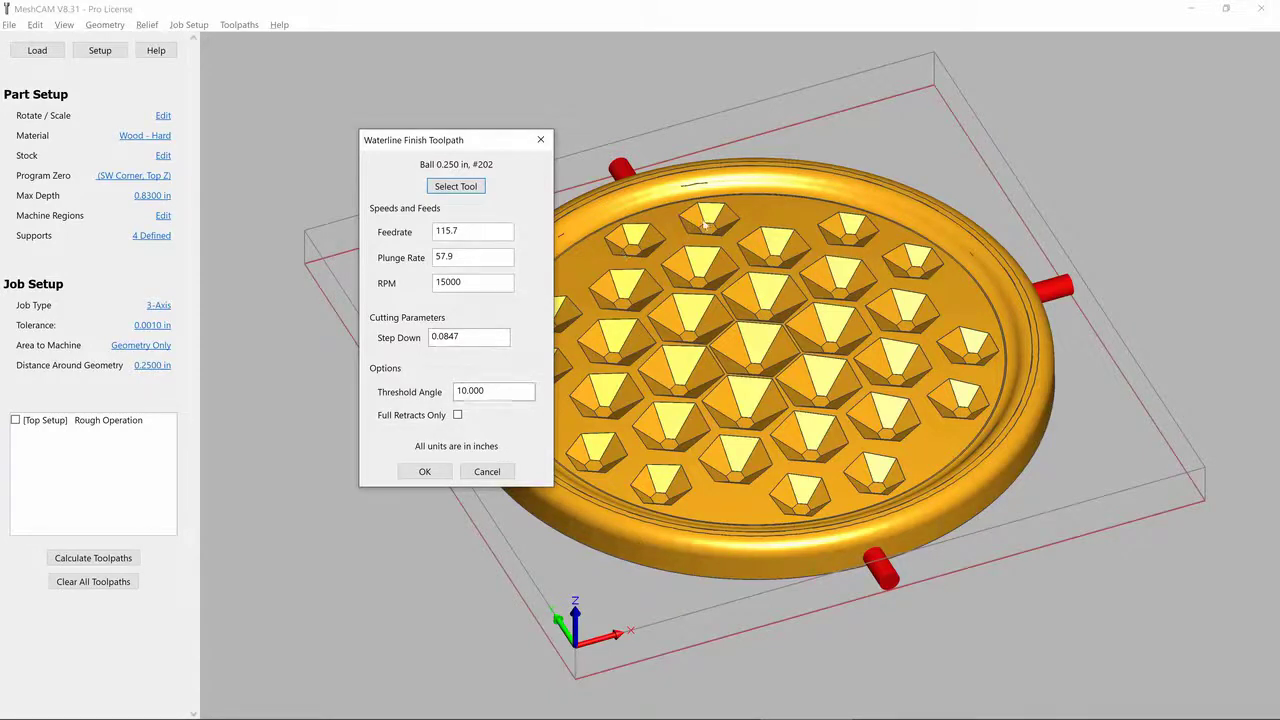
pyautogui.click(424, 471)
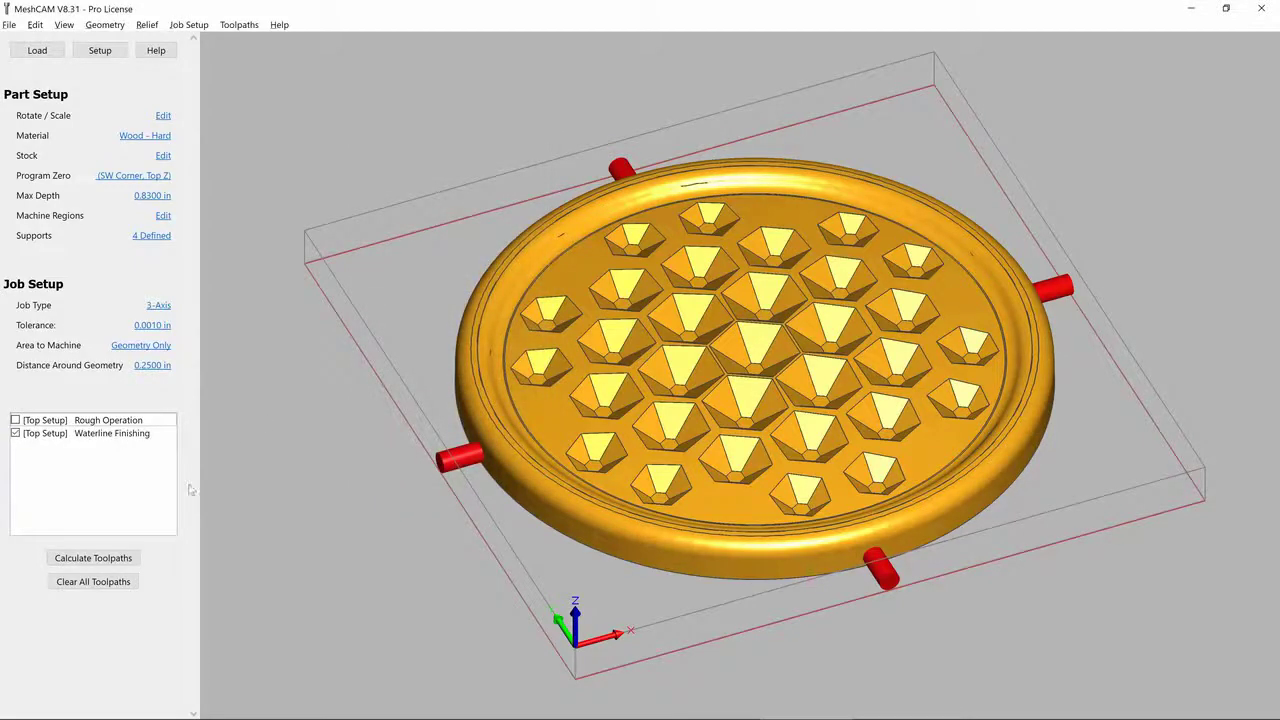
# - Add a Parallel Finishing toolpath with the 0.062 in ball tool #301, 50% stepover, Y Parallel direction and machining limited to shallow areas
pyautogui.click(231, 26)
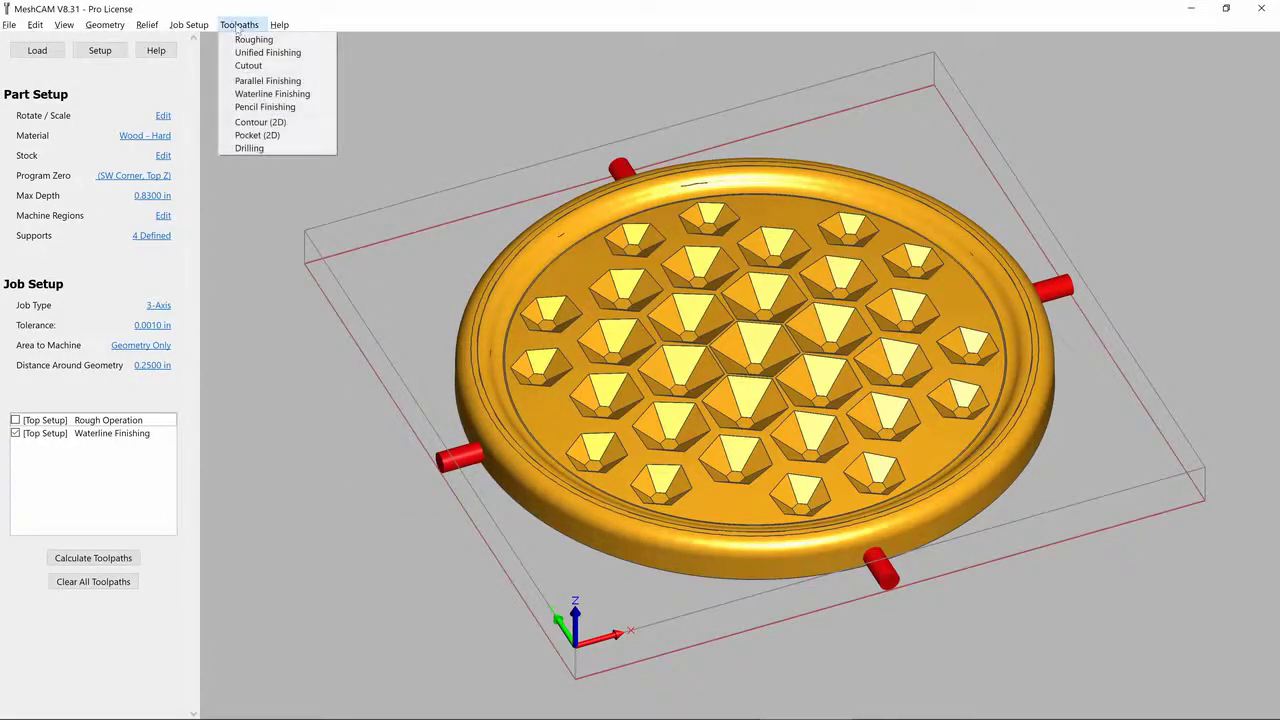
pyautogui.click(262, 80)
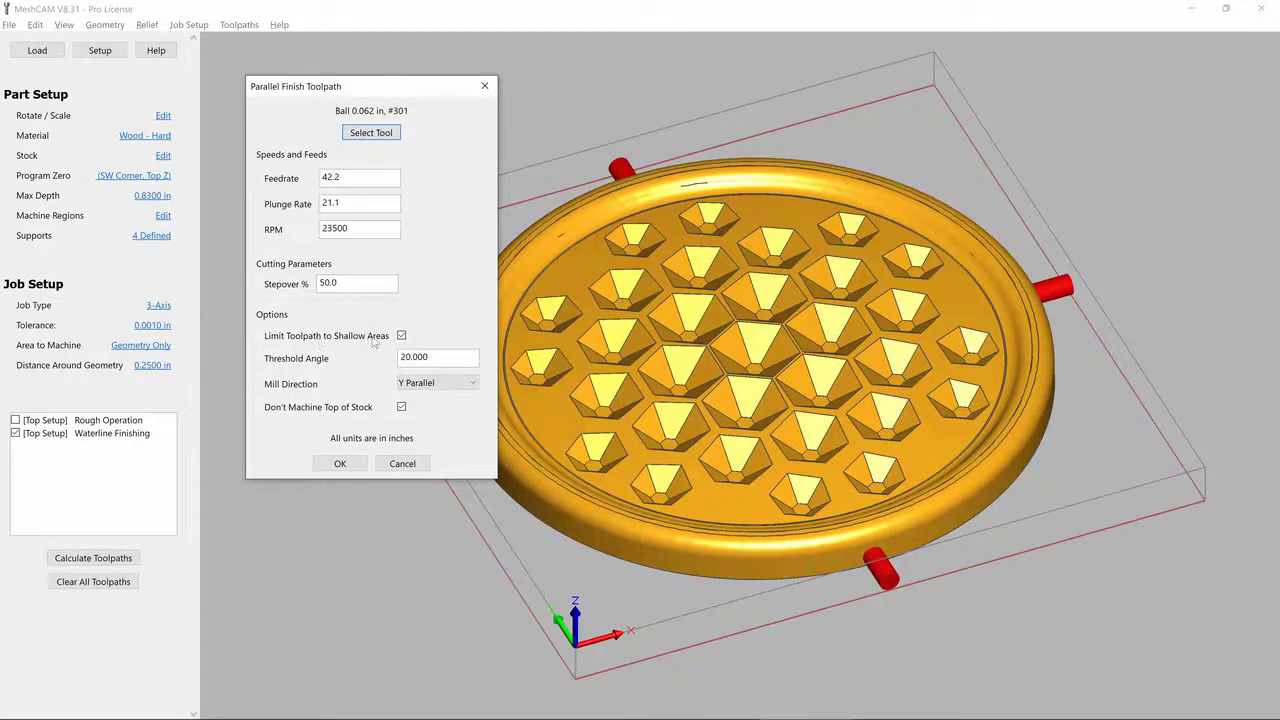
pyautogui.click(423, 357)
pyautogui.click(340, 463)
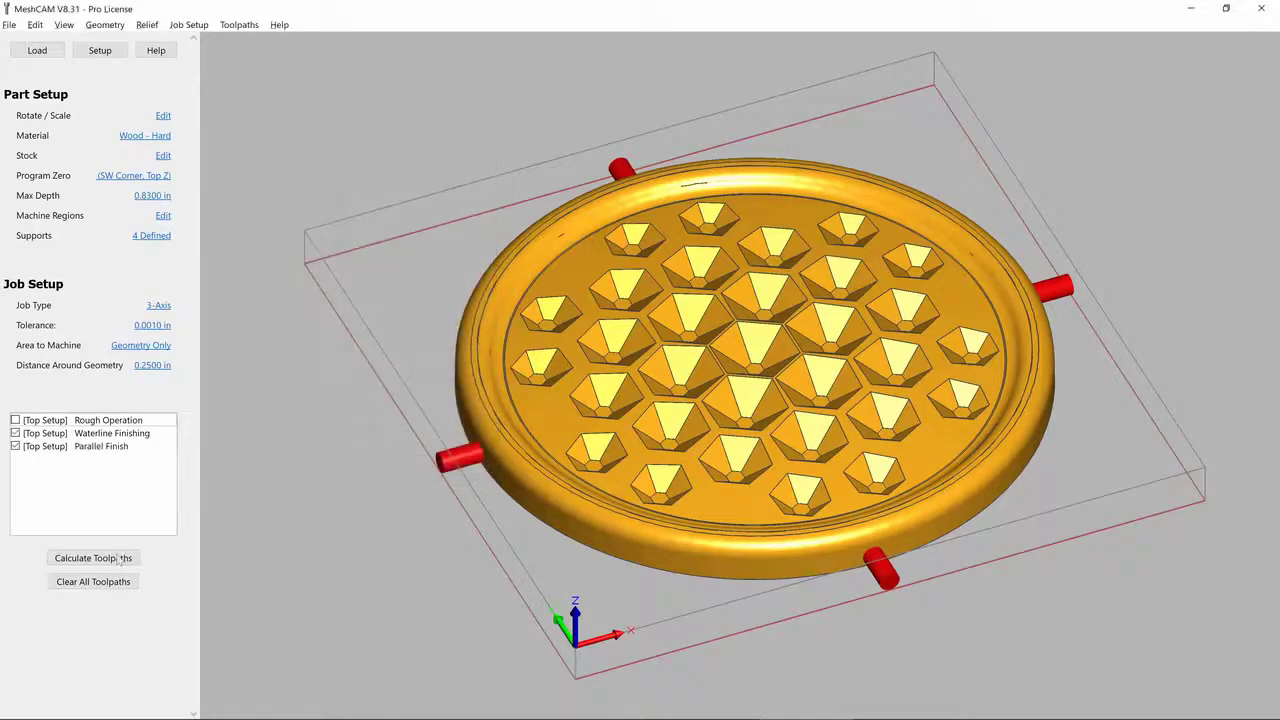
# - Calculate the two finishing toolpaths and examine only the Waterline Finishing passes around the hexagons and rim
pyautogui.click(118, 560)
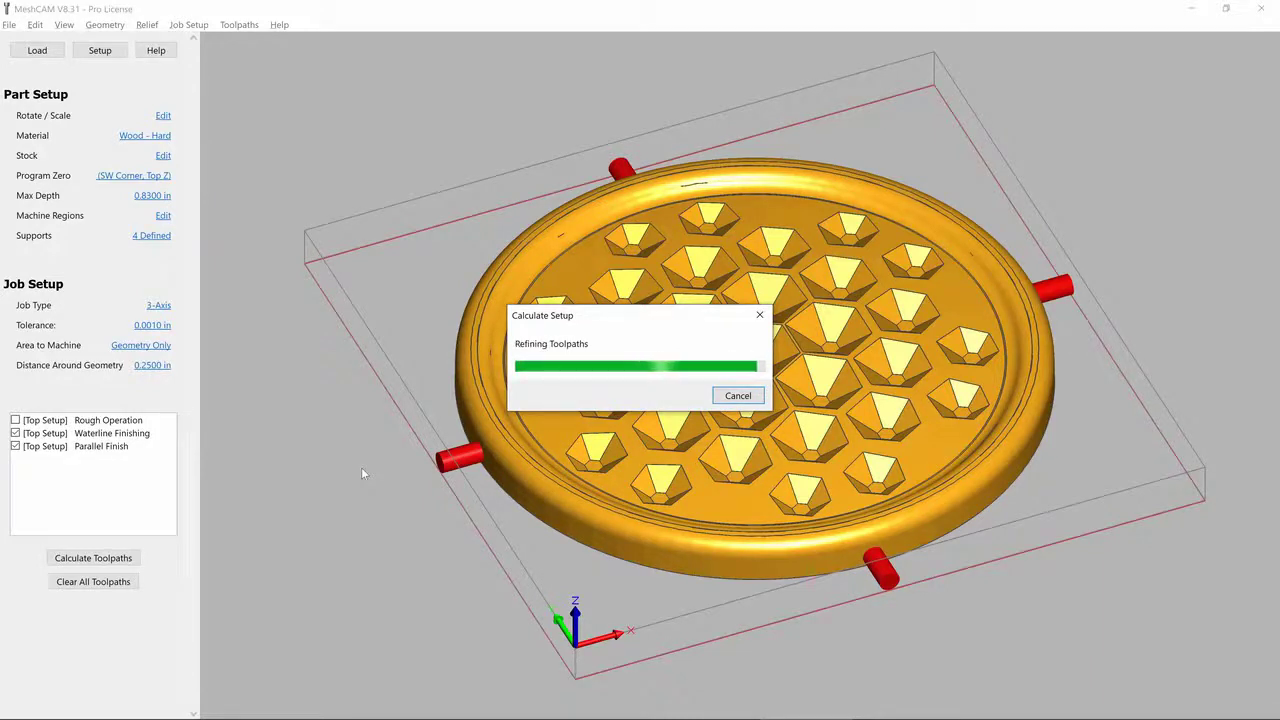
pyautogui.moveTo(644, 176)
pyautogui.mouseDown()
pyautogui.moveTo(412, 147)
pyautogui.moveTo(386, 178)
pyautogui.mouseUp()
pyautogui.click(328, 292)
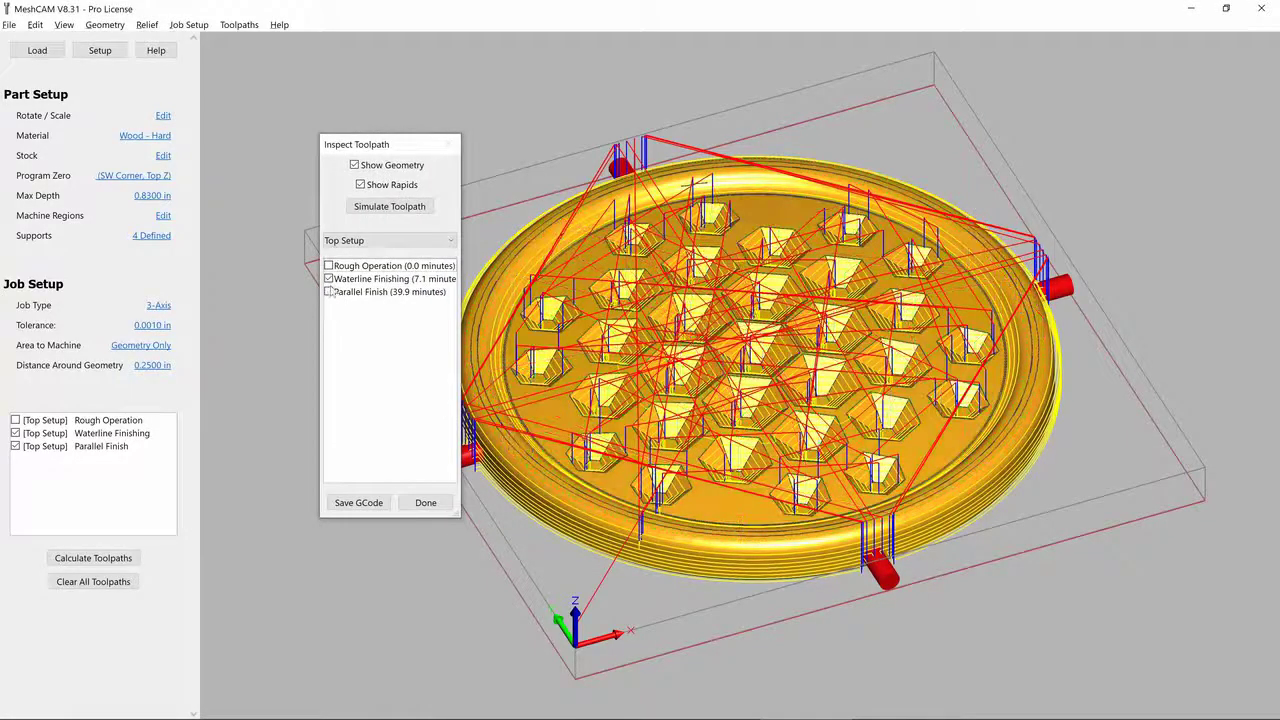
pyautogui.moveTo(824, 248); pyautogui.dragTo(767, 278)
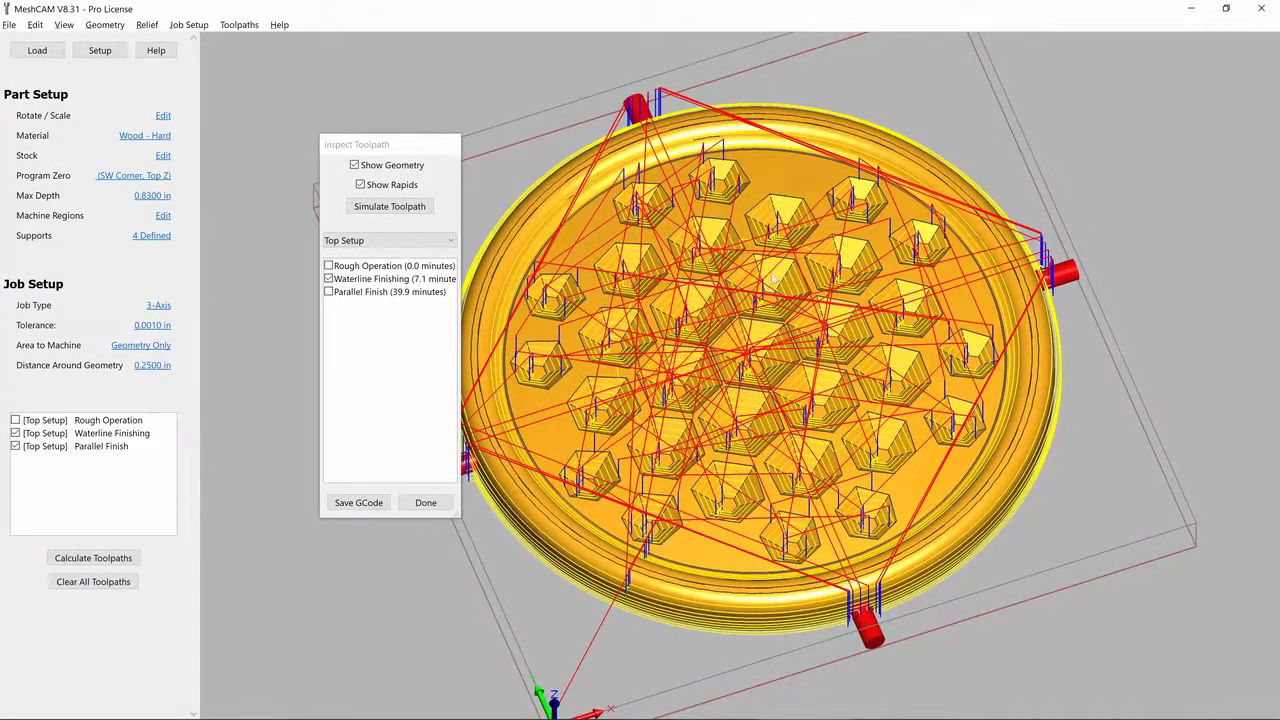
pyautogui.moveTo(690, 312); pyautogui.dragTo(1130, 368)
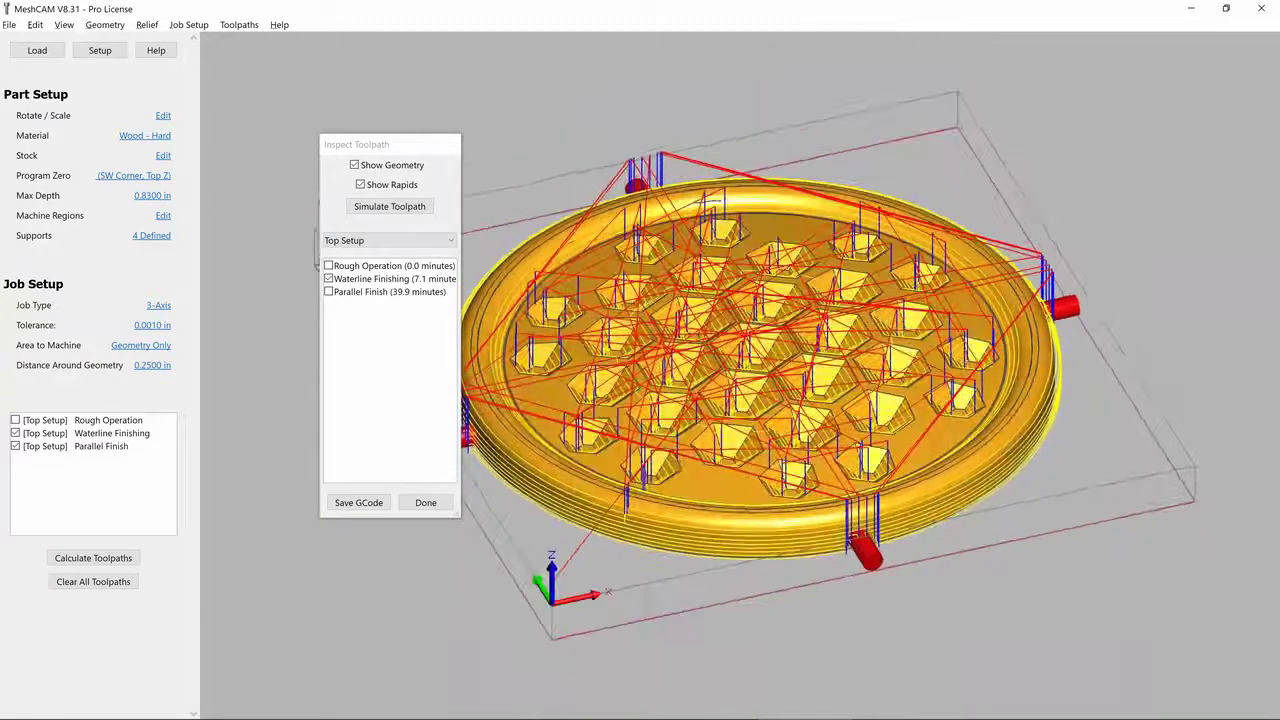
pyautogui.moveTo(822, 364); pyautogui.dragTo(856, 338)
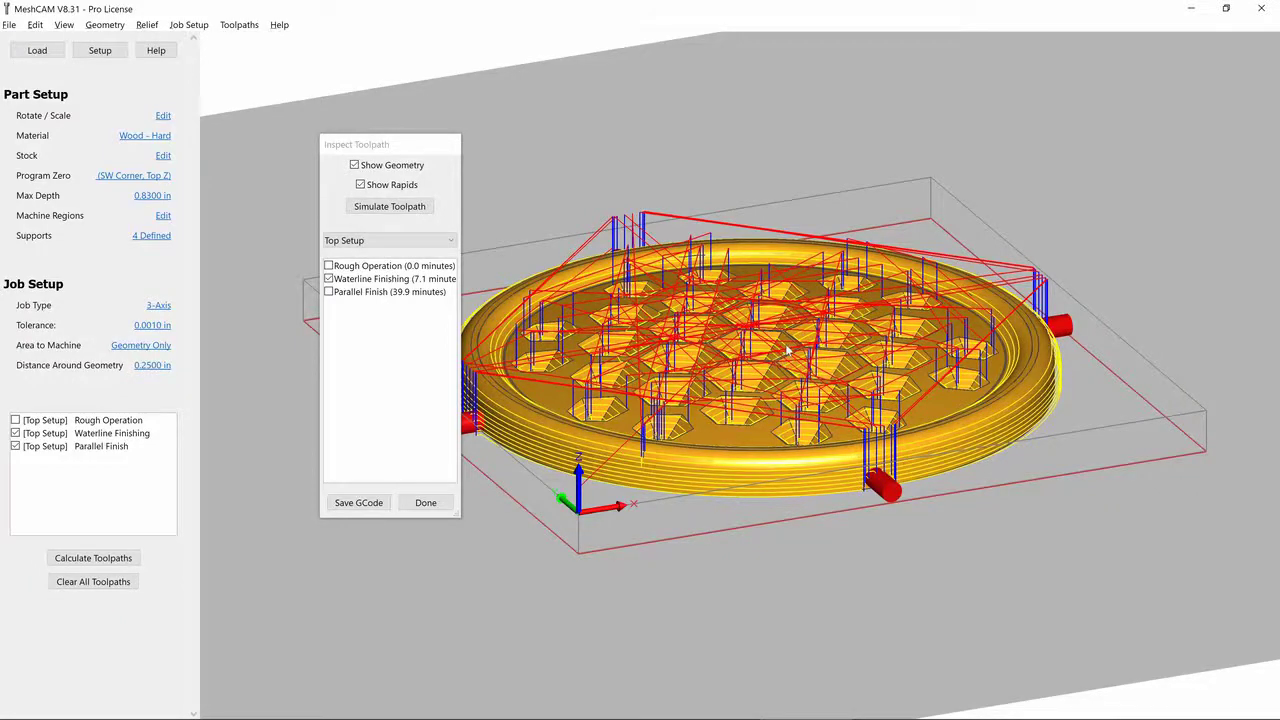
pyautogui.scroll(5, 787, 349)
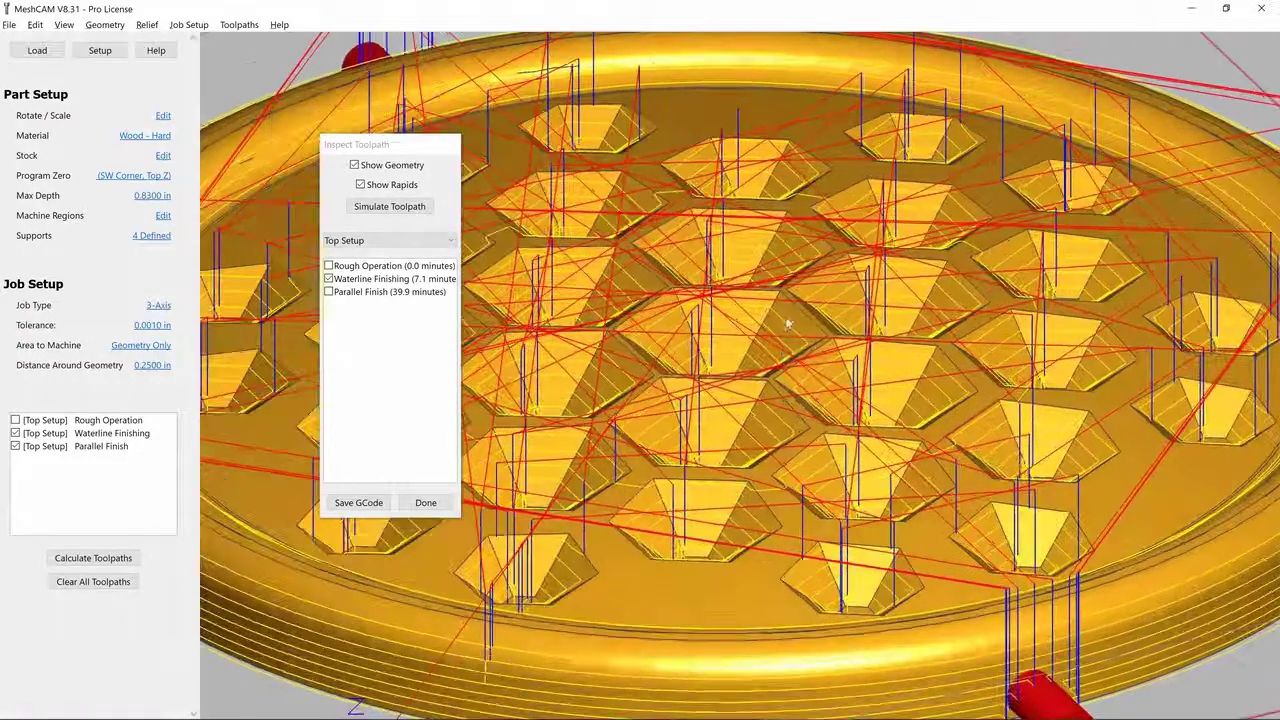
pyautogui.scroll(2, 782, 330)
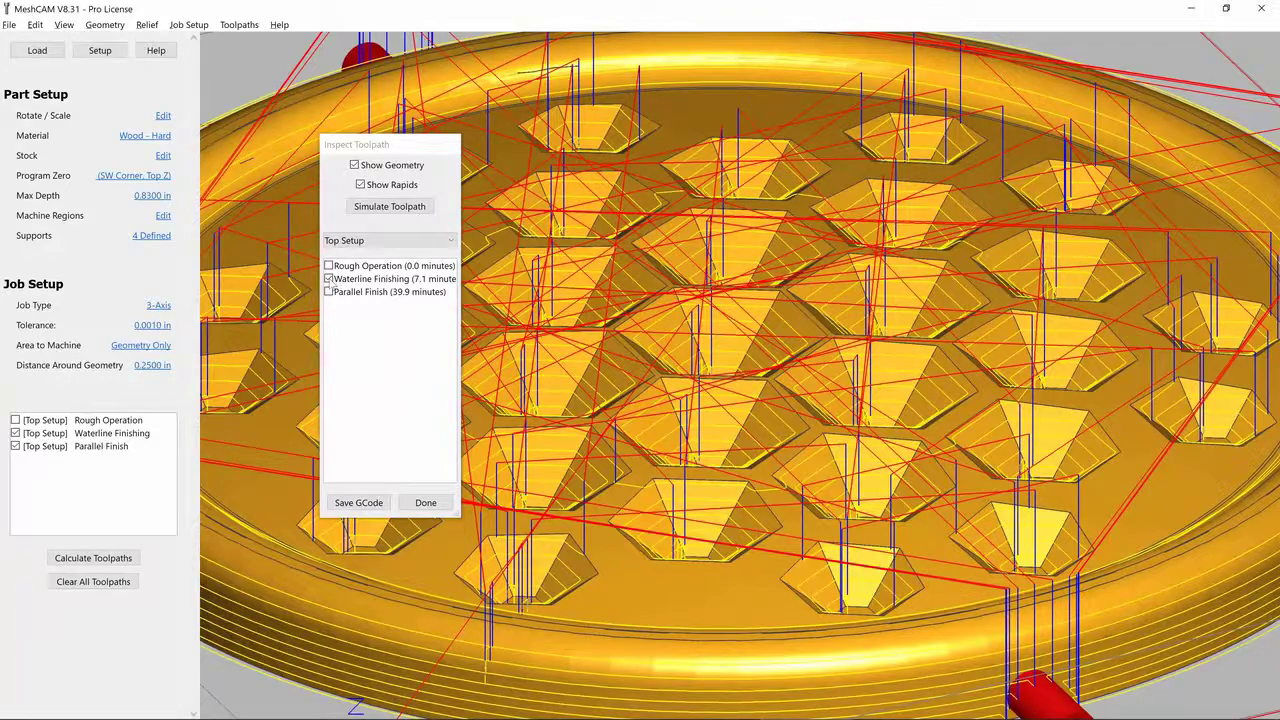
# - Show only the Parallel Finish toolpath, examine its coverage of the shallow areas and close the inspection
pyautogui.click(328, 279)
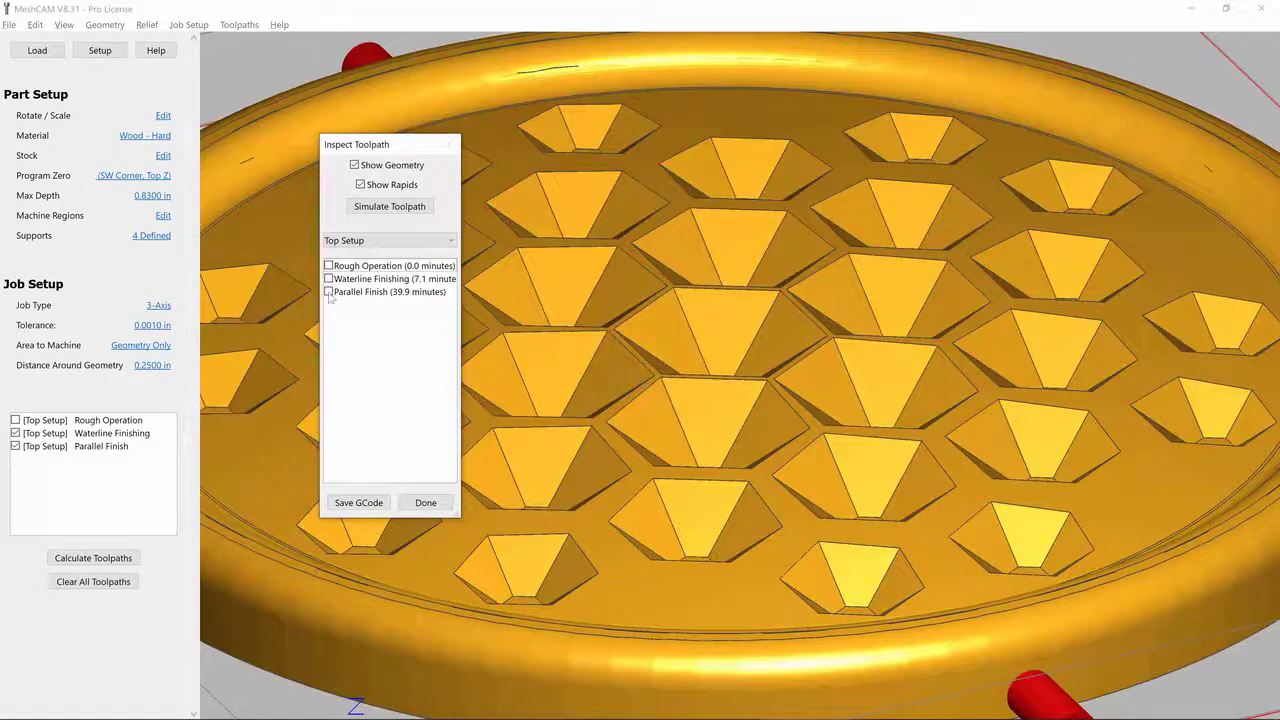
pyautogui.click(328, 292)
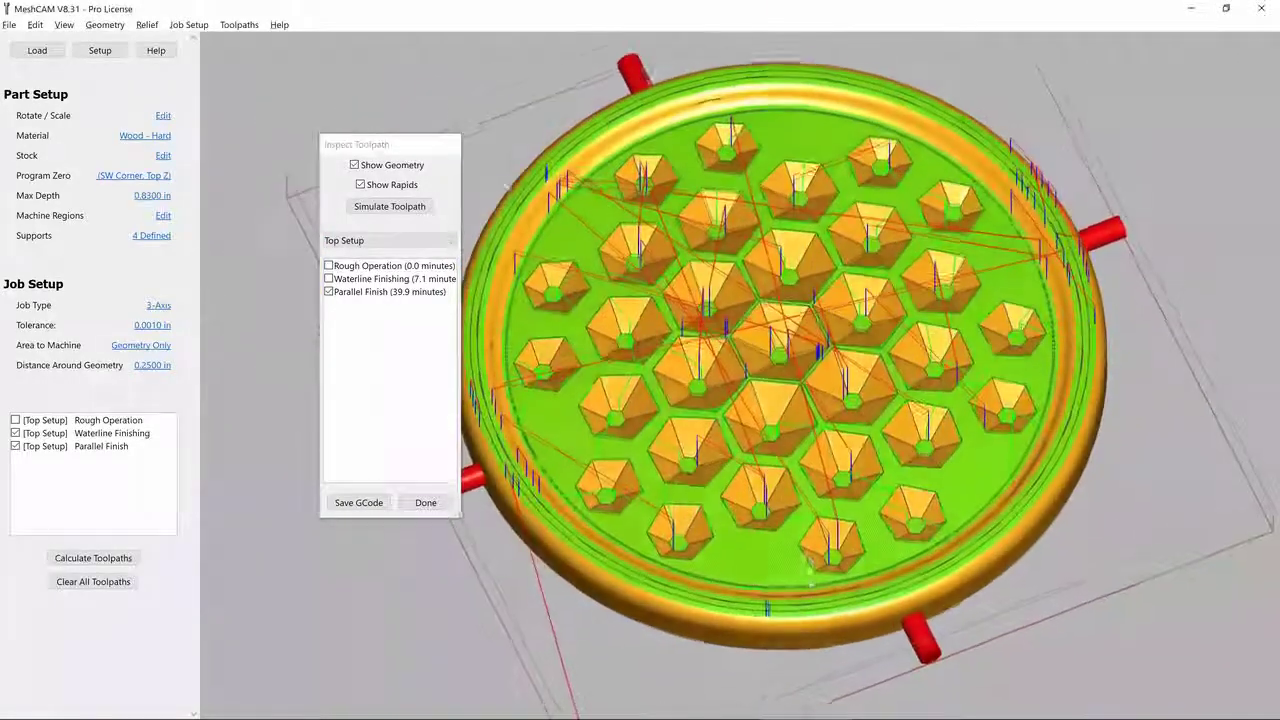
pyautogui.moveTo(811, 574); pyautogui.dragTo(803, 537)
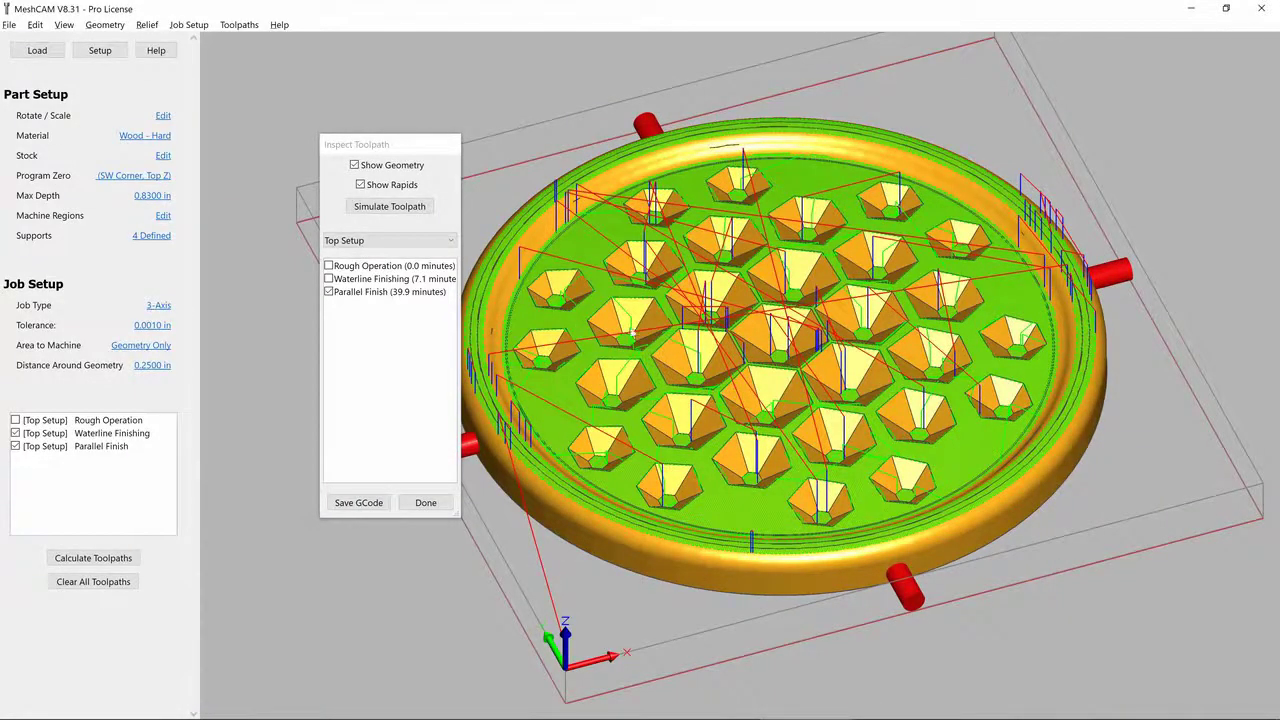
pyautogui.click(425, 502)
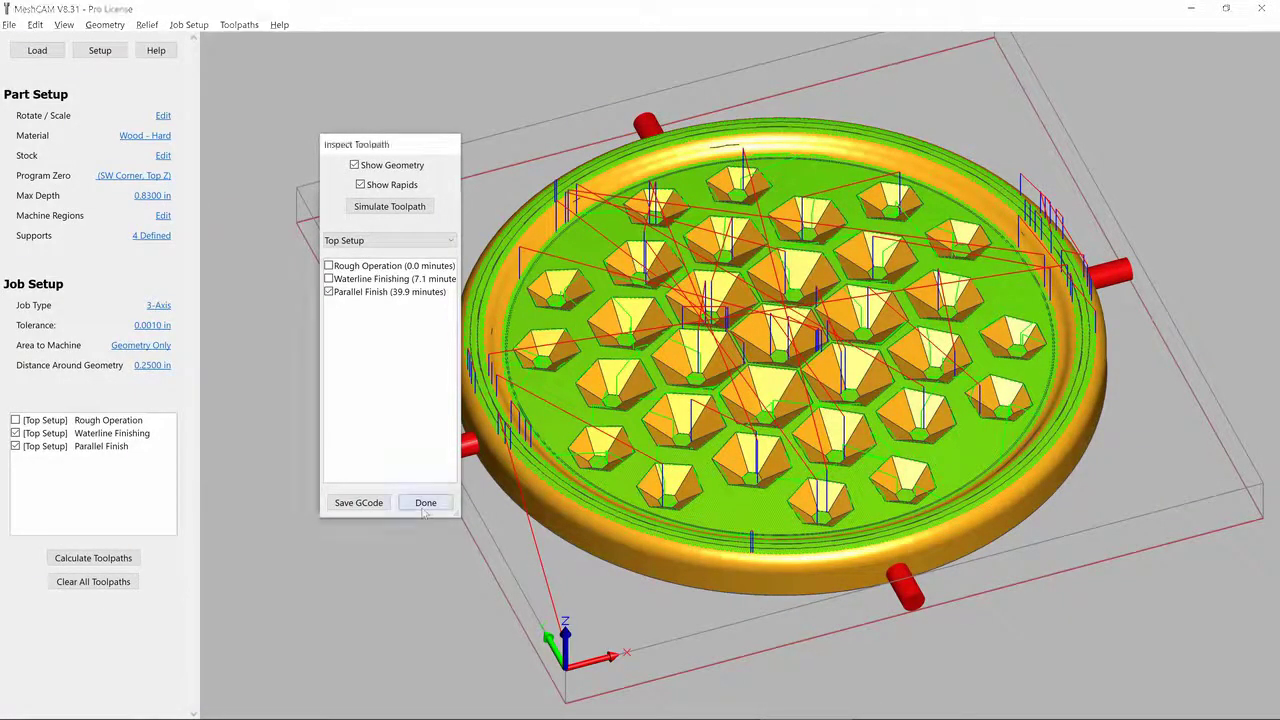
# - Set the Waterline Finishing step down to 0.02 in
pyautogui.doubleClick(118, 437)
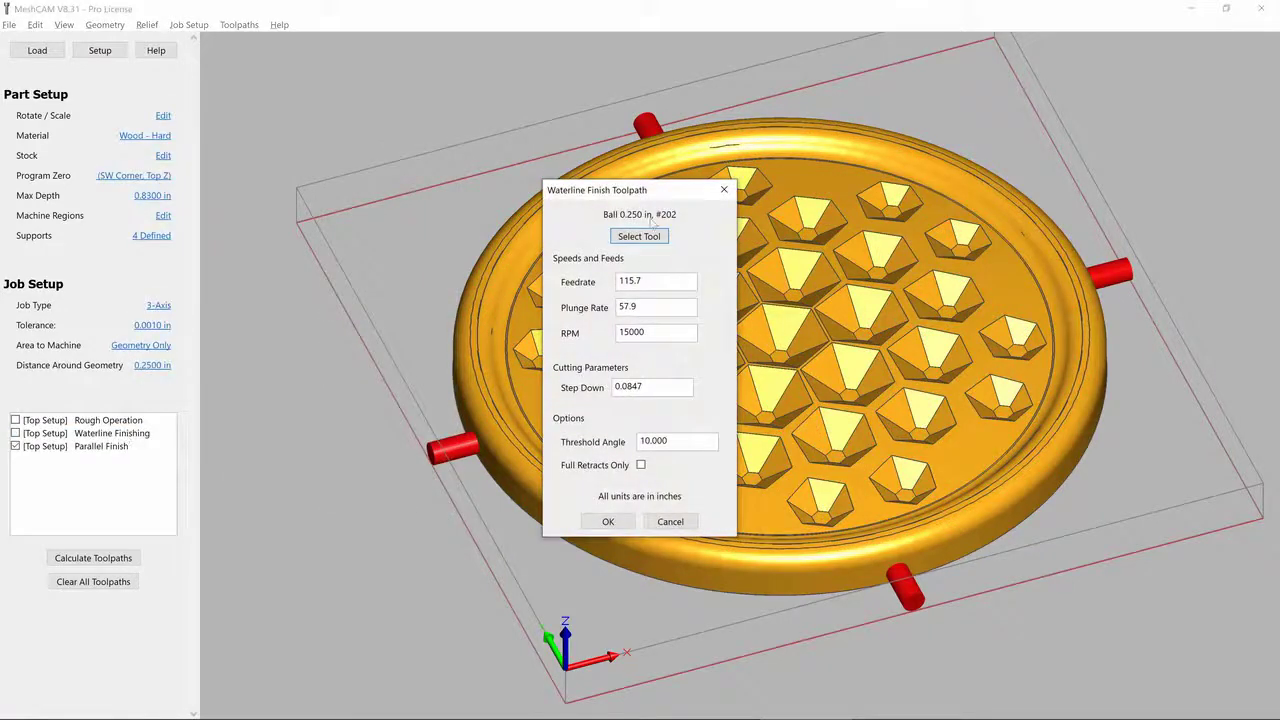
pyautogui.moveTo(651, 196); pyautogui.dragTo(374, 153)
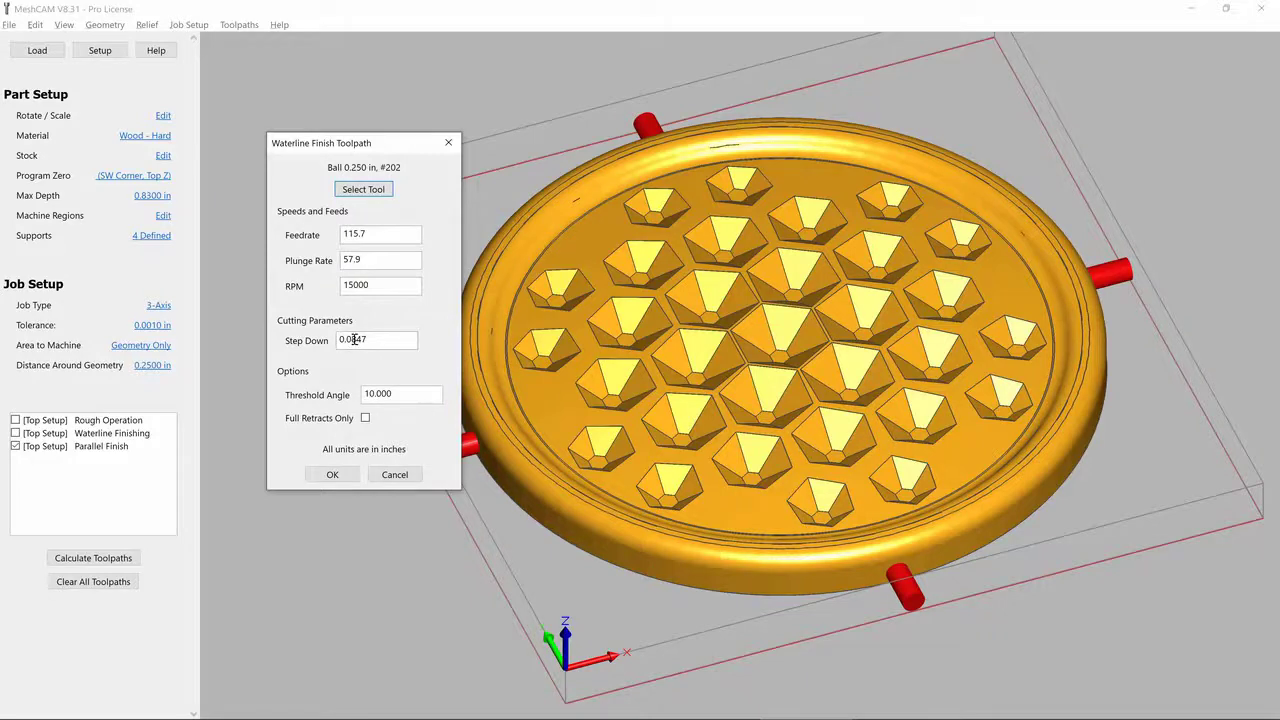
pyautogui.moveTo(352, 340); pyautogui.dragTo(383, 339)
pyautogui.write('2')
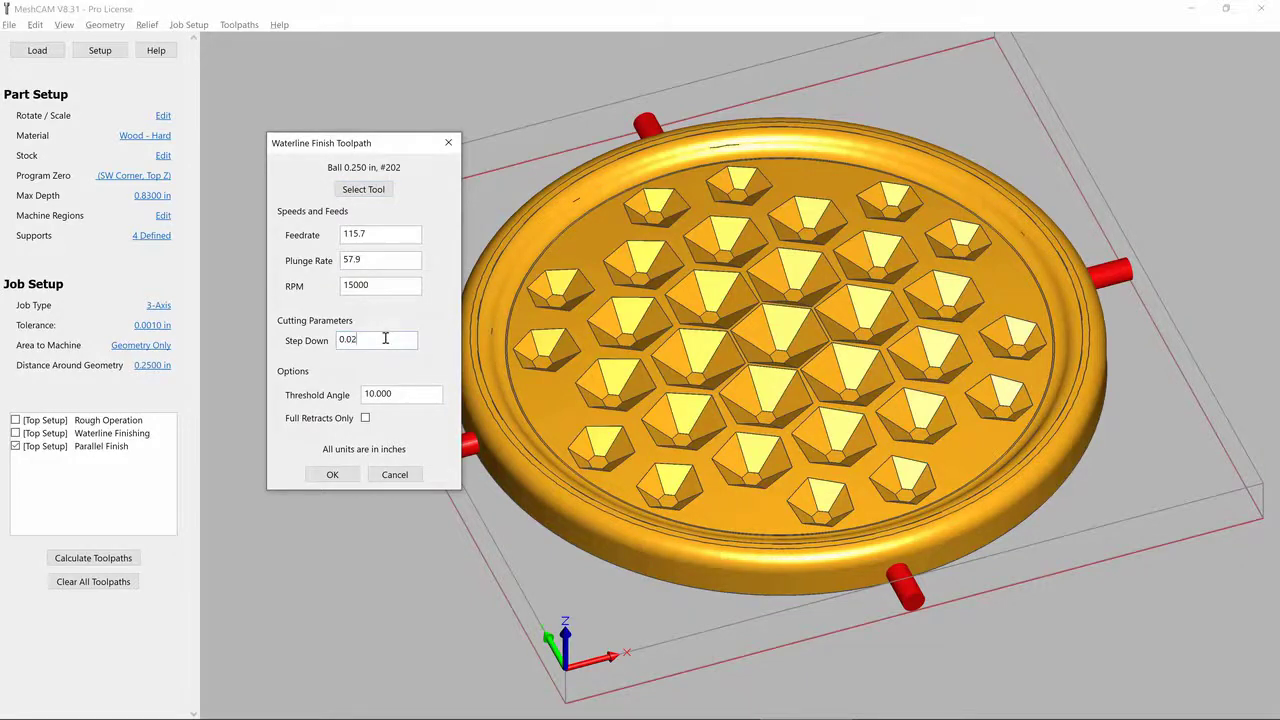
pyautogui.click(332, 475)
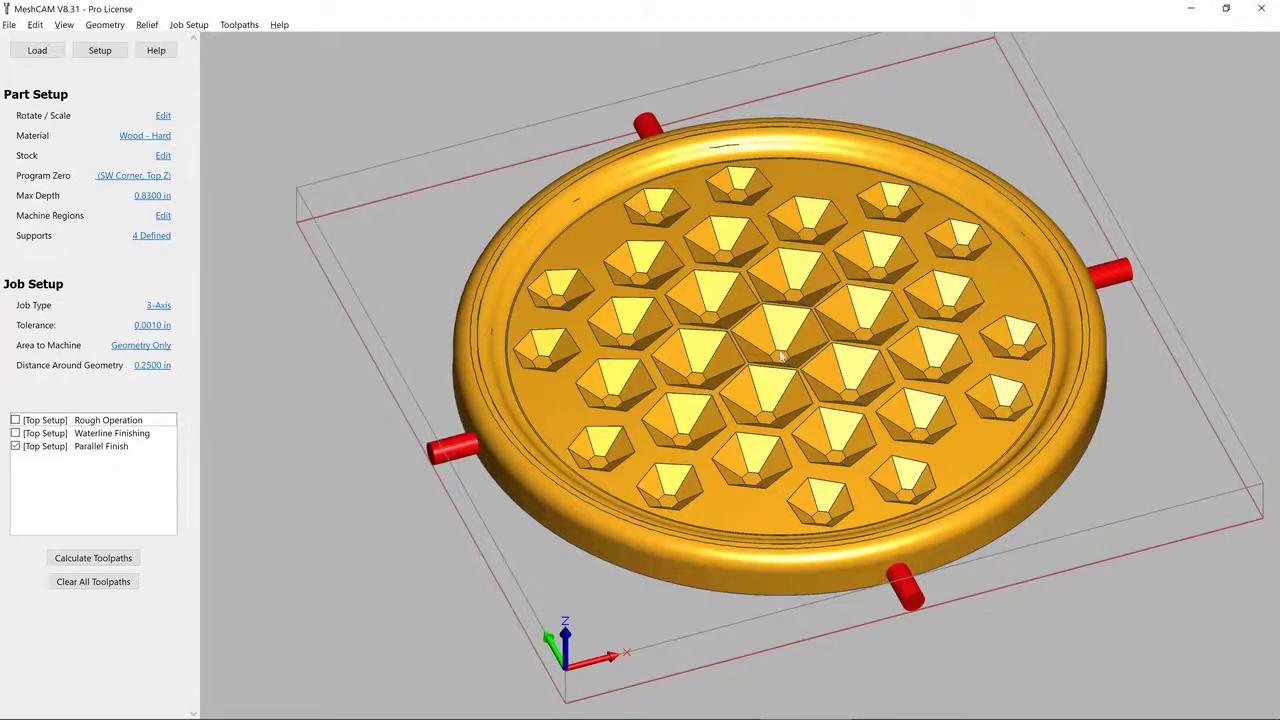
# - Re-enable the rough and waterline operations, recalculate all toolpaths and show only the Waterline Finishing passes
pyautogui.click(15, 433)
pyautogui.click(94, 559)
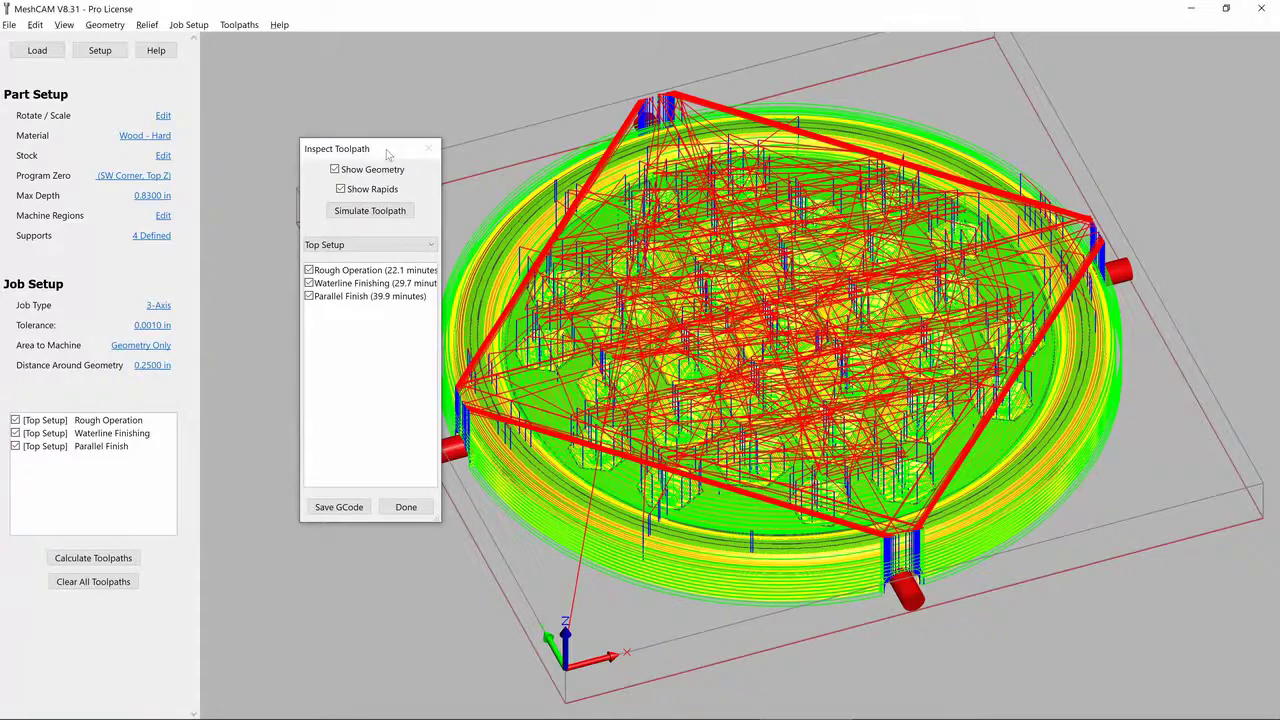
pyautogui.click(309, 270)
pyautogui.click(309, 296)
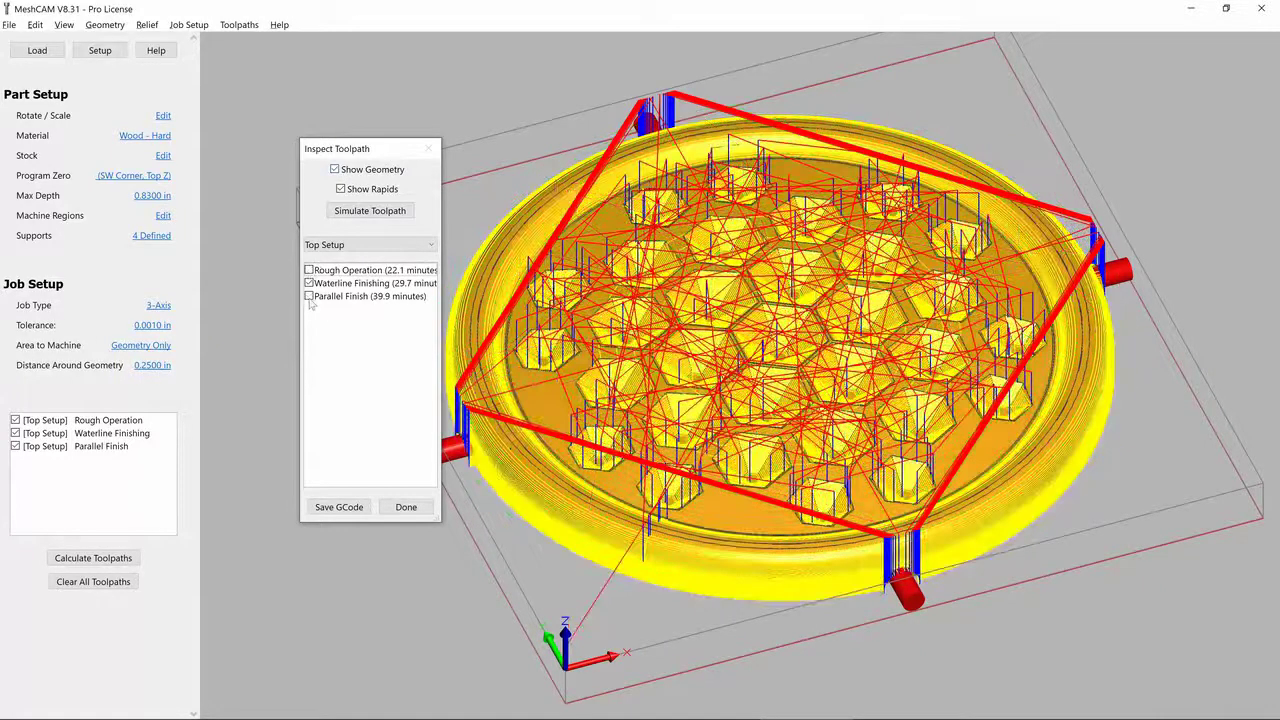
# - Hide the rapid moves and examine the spacing of the waterline passes on the hexagon faces up close
pyautogui.moveTo(802, 426); pyautogui.dragTo(814, 346)
pyautogui.scroll(5, 814, 346)
pyautogui.scroll(3, 814, 346)
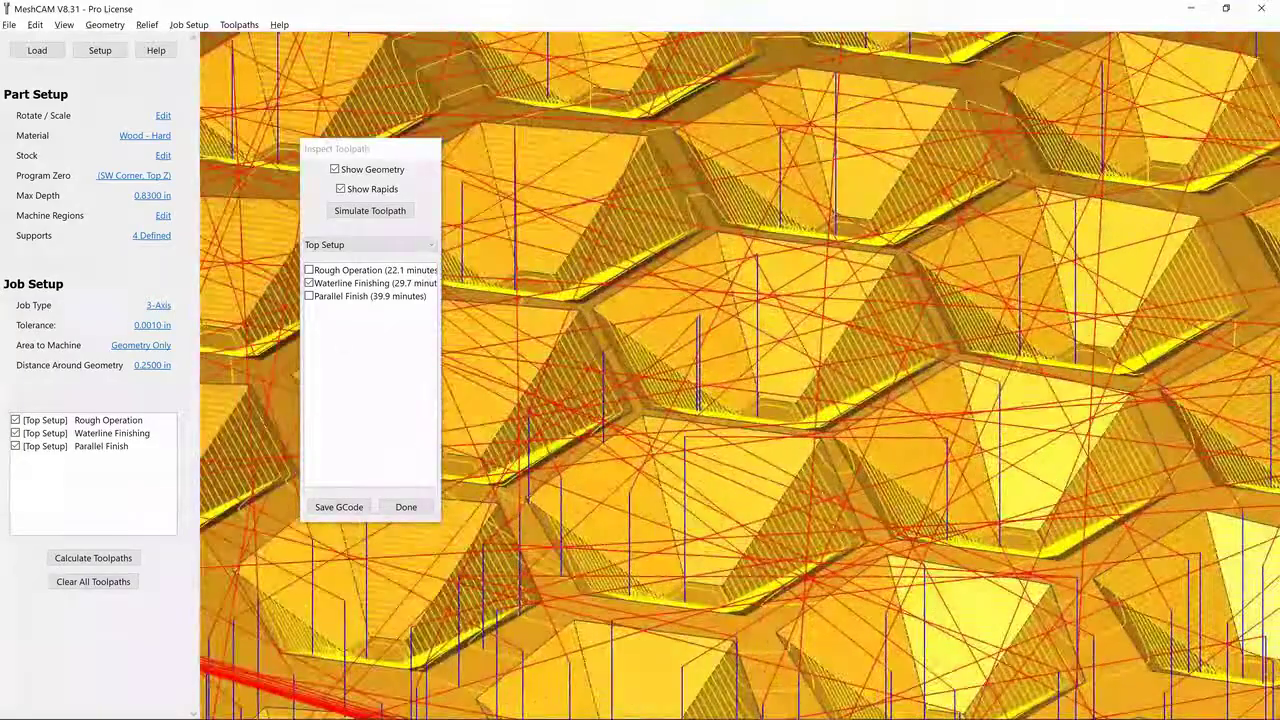
pyautogui.click(340, 189)
pyautogui.moveTo(862, 218); pyautogui.dragTo(867, 284)
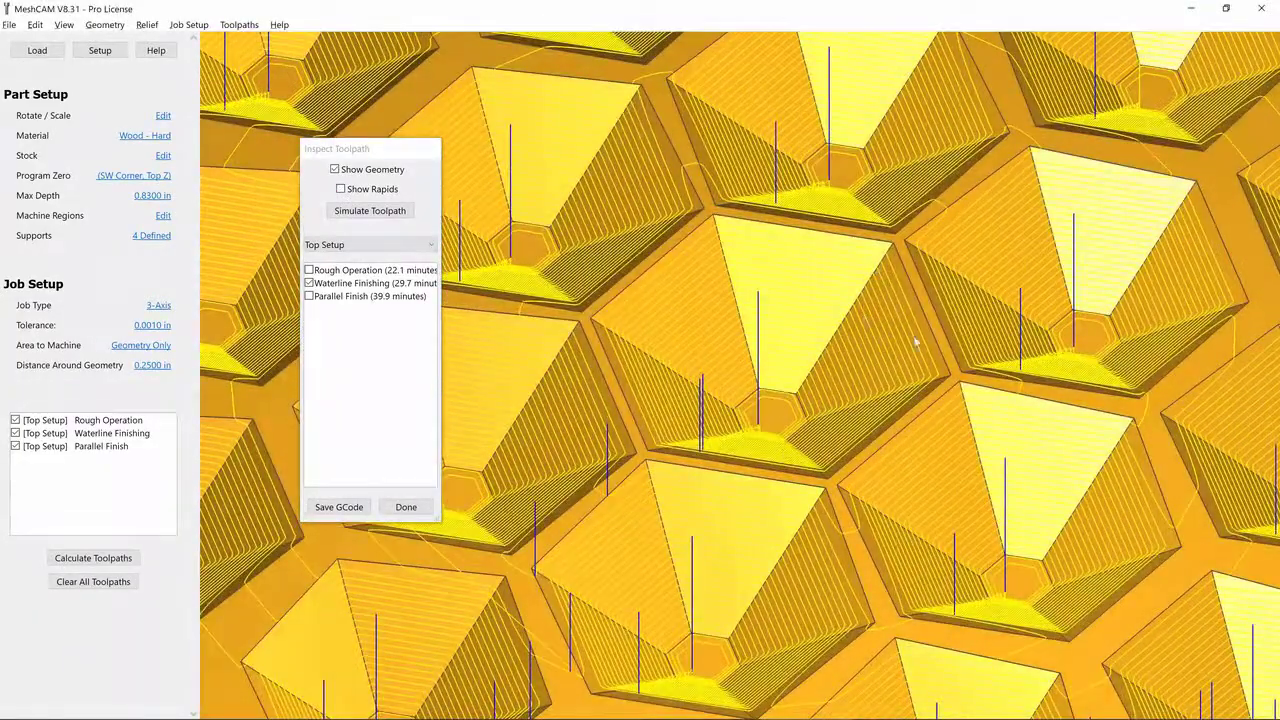
pyautogui.moveTo(766, 448); pyautogui.dragTo(802, 450)
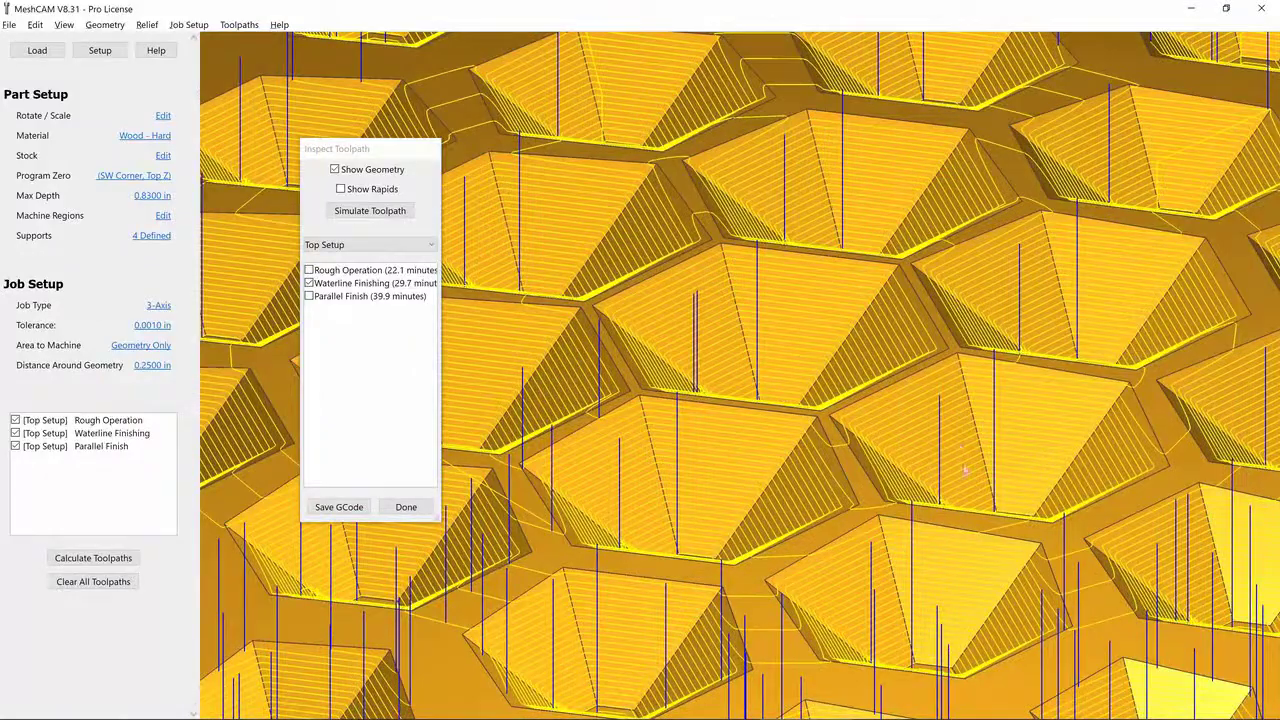
pyautogui.moveTo(799, 345); pyautogui.dragTo(801, 455)
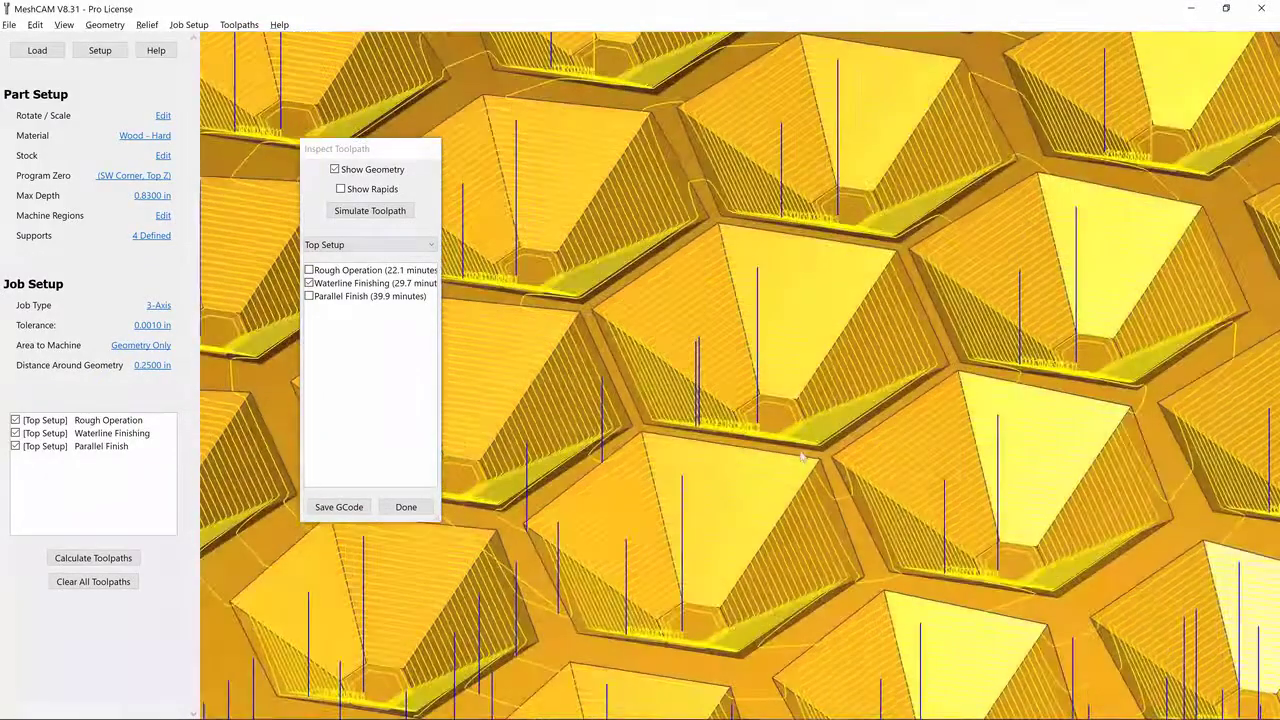
pyautogui.scroll(-10, 717, 333)
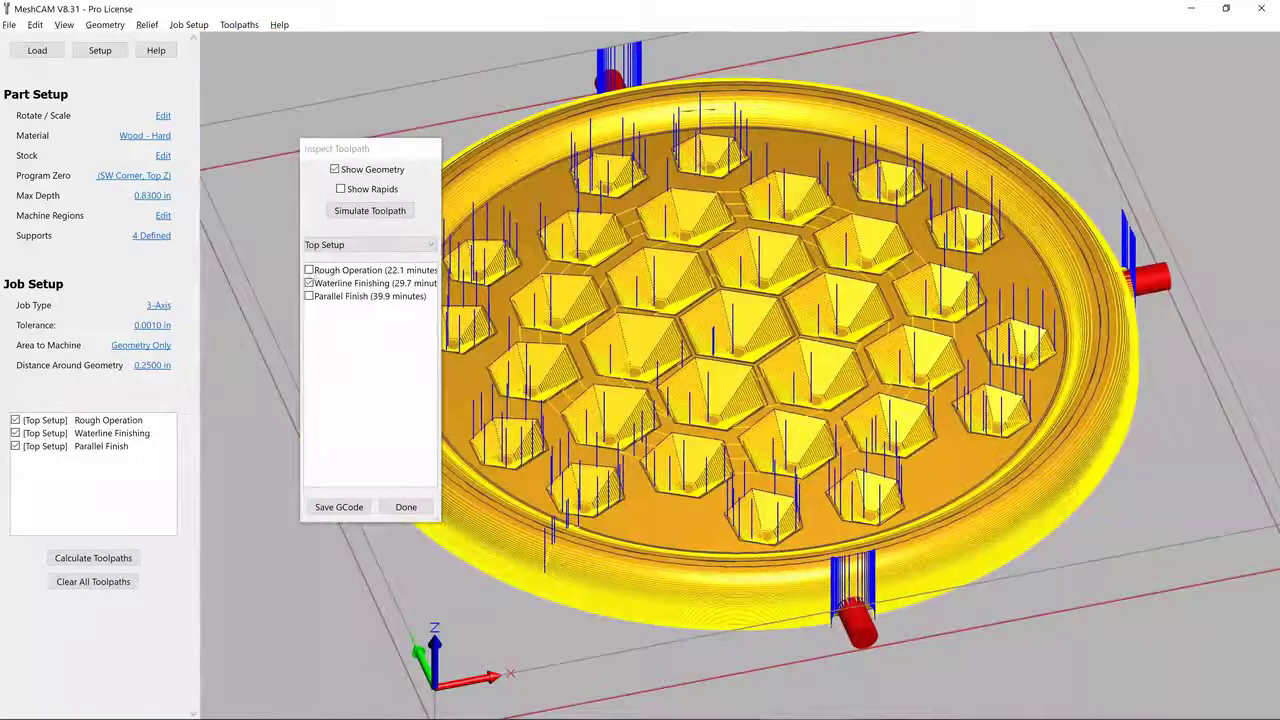
# - Show the rough, waterline and parallel toolpaths together and simulate the complete cut
pyautogui.click(309, 270)
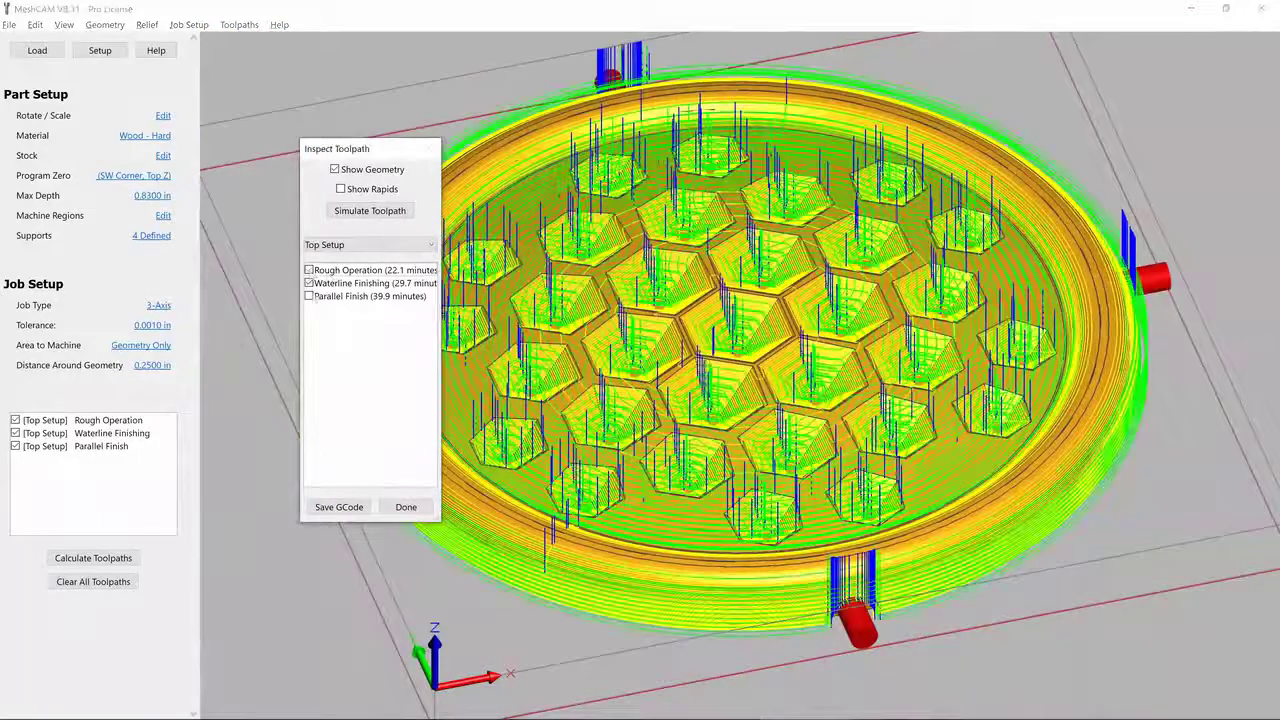
pyautogui.click(309, 296)
pyautogui.click(375, 212)
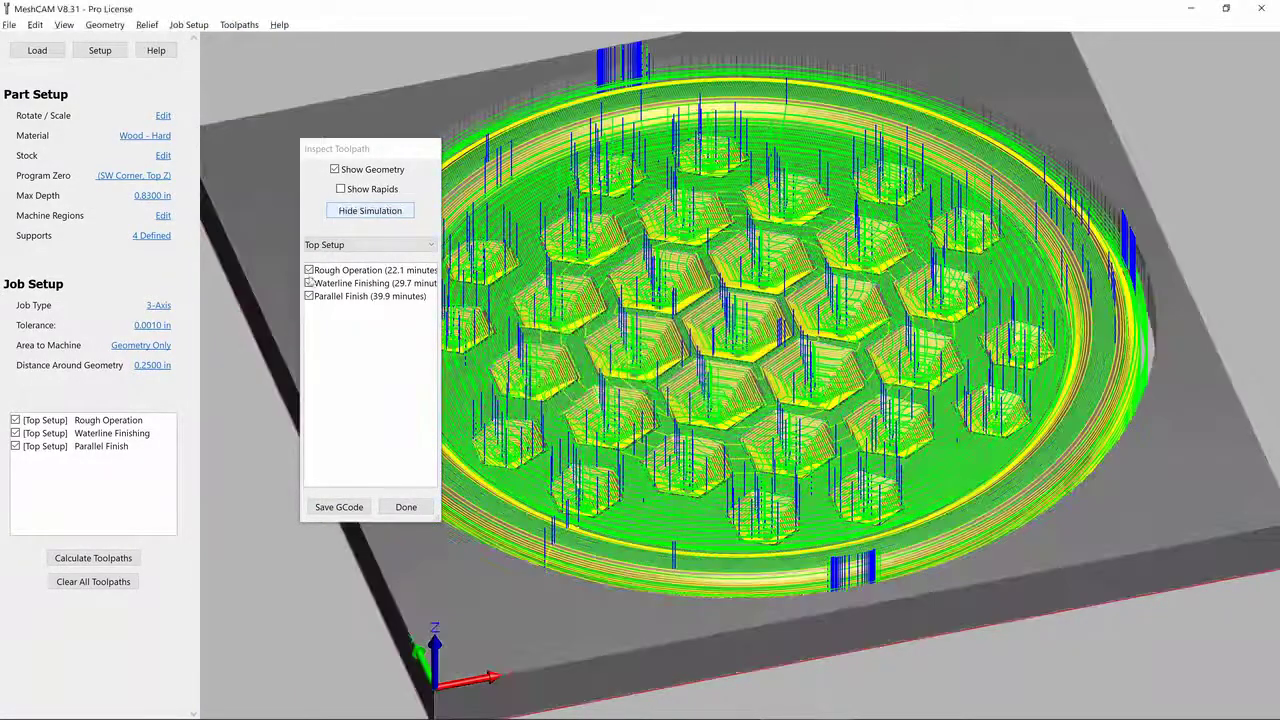
# - Hide all three operations' toolpath lines and examine the simulated stock's hexagons, rim and supports
pyautogui.click(309, 270)
pyautogui.click(309, 283)
pyautogui.click(309, 296)
pyautogui.moveTo(880, 396); pyautogui.dragTo(791, 588)
pyautogui.scroll(-3, 797, 432)
pyautogui.moveTo(836, 336); pyautogui.dragTo(872, 262)
# - Turn the rough, waterline and parallel toolpaths back on over the simulated stock
pyautogui.click(309, 270)
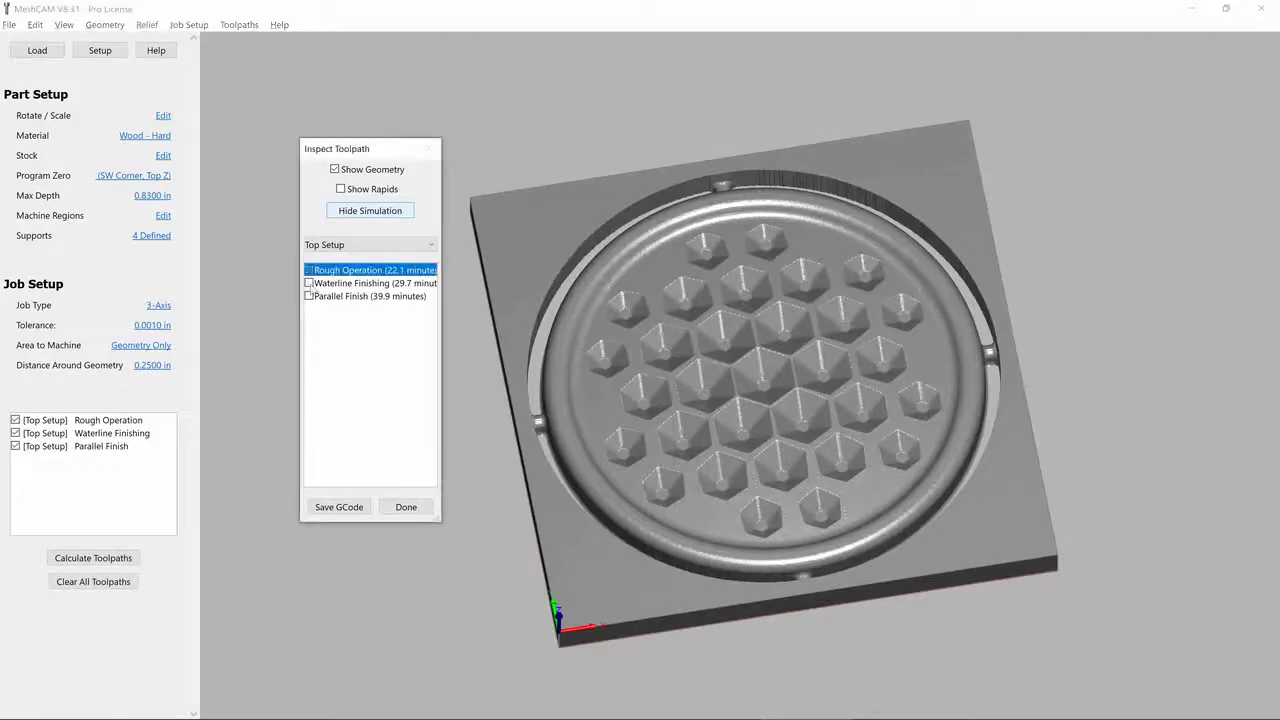
pyautogui.click(309, 283)
pyautogui.click(309, 296)
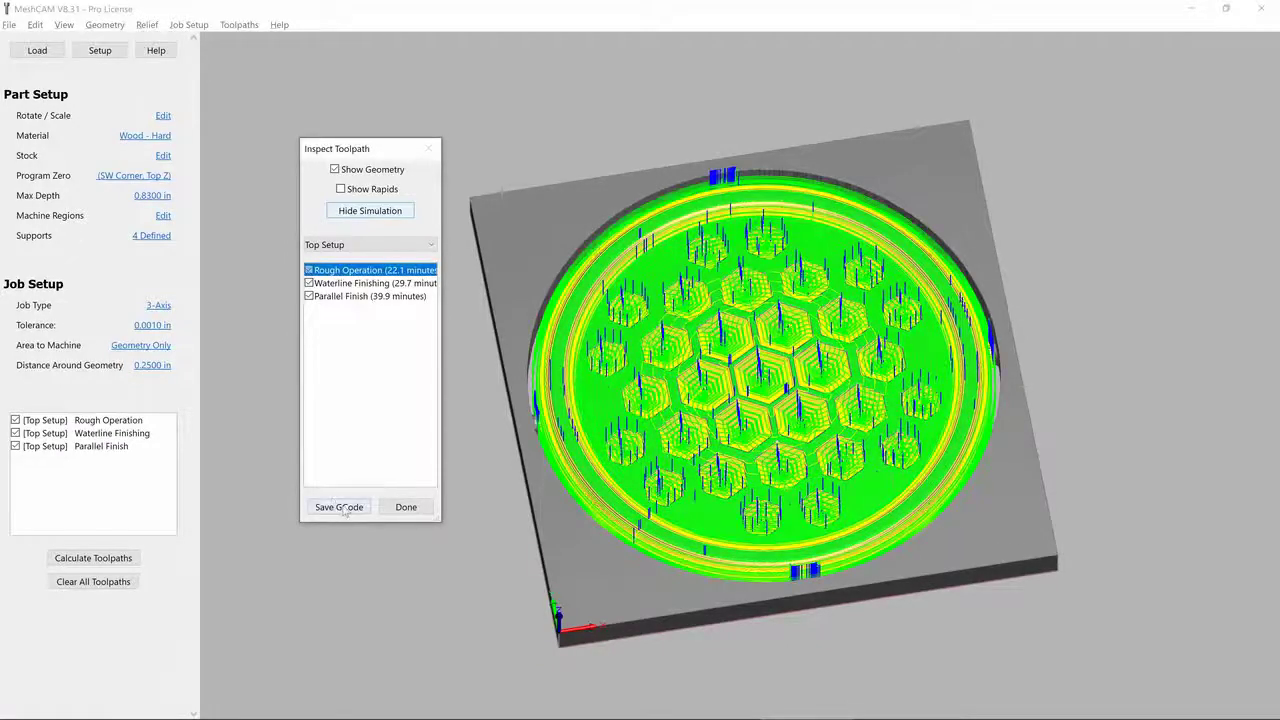